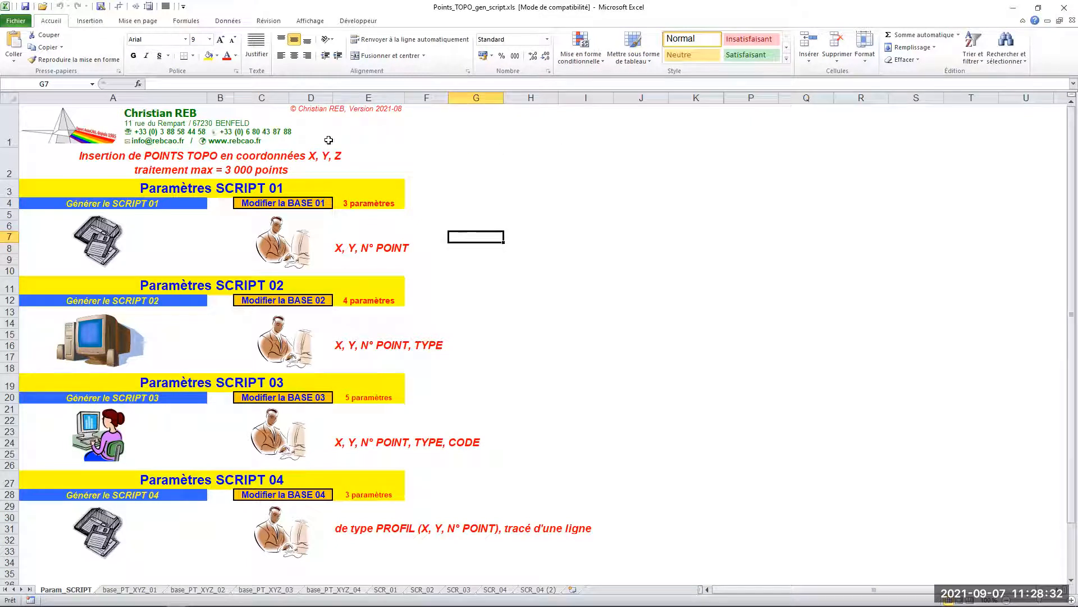
- Collapse the ribbon and highlight the X, Y and point-number data in rows 2 to 32 of the BASE 01 sheet
{"action": "key", "text": "ctrl+F1"}
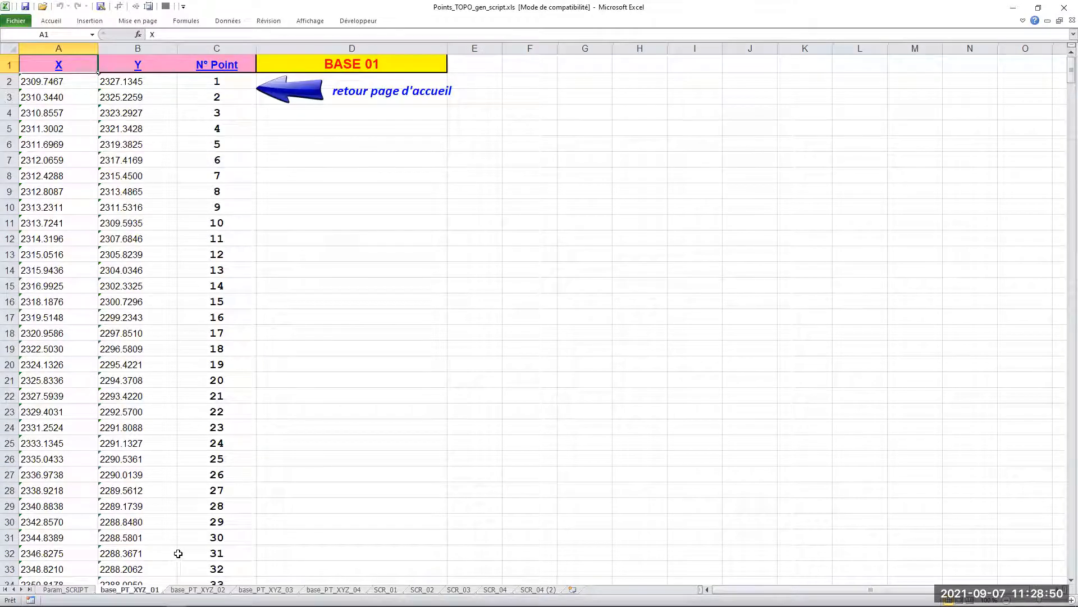
{"action": "key", "text": "Down"}
{"action": "key", "text": "shift+Right"}
{"action": "key", "text": "shift+Down"}
{"action": "key", "text": "shift+Down"}
{"action": "key", "text": "shift+Down"}
{"action": "key", "text": "shift+Down"}
{"action": "key", "text": "shift+Down"}
{"action": "key", "text": "shift+Down"}
{"action": "key", "text": "shift+Down"}
{"action": "key", "text": "shift+Down"}
{"action": "key", "text": "shift+Down"}
{"action": "key", "text": "shift+Down"}
{"action": "key", "text": "shift+Down"}
{"action": "key", "text": "shift+Down"}
{"action": "key", "text": "shift+Down"}
{"action": "key", "text": "shift+Down"}
{"action": "key", "text": "shift+Down"}
{"action": "key", "text": "shift+Down"}
{"action": "key", "text": "shift+Down"}
{"action": "key", "text": "shift+Down"}
{"action": "key", "text": "shift+Down"}
{"action": "key", "text": "shift+Down"}
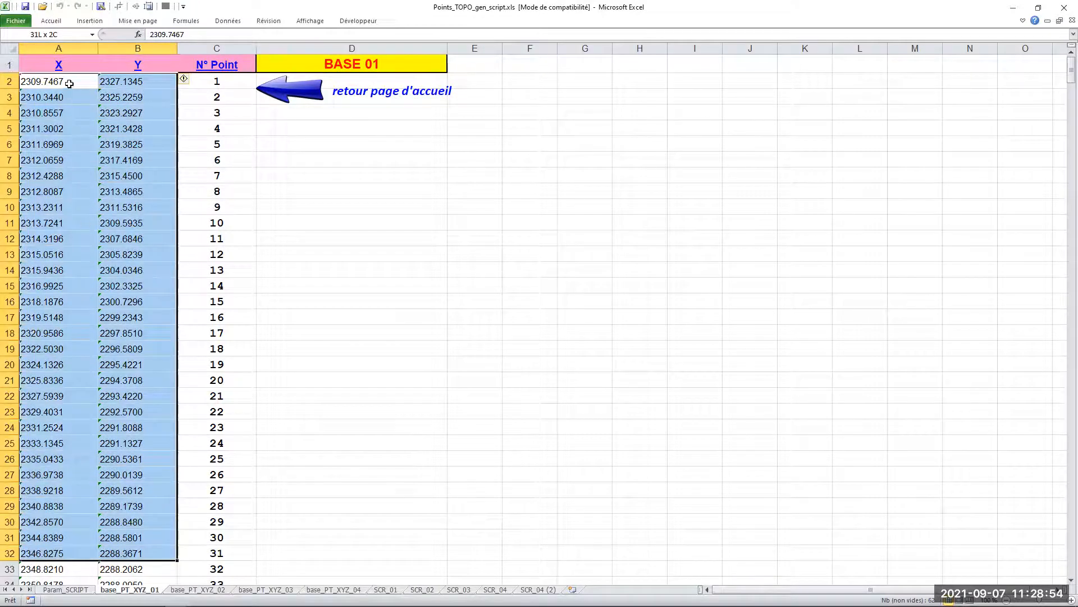
{"action": "key", "text": "shift+Right"}
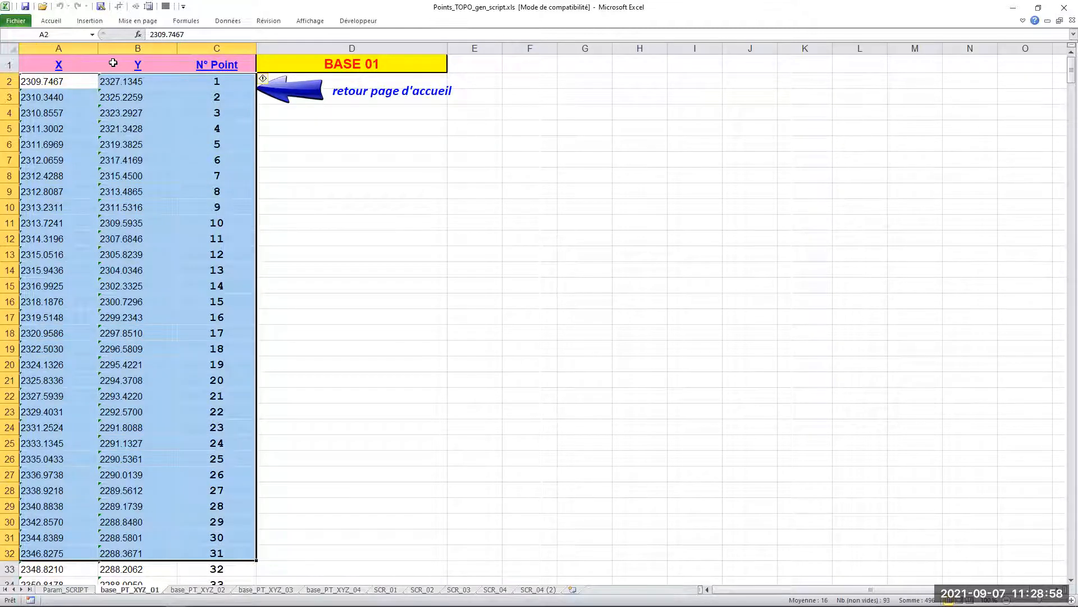
- Highlight only the X and Y coordinates in rows 2 to 20 of the BASE 01 sheet
{"action": "key", "text": "Down"}
{"action": "key", "text": "Up"}
{"action": "key", "text": "shift+Right"}
{"action": "key", "text": "shift+Down"}
{"action": "key", "text": "shift+Down"}
{"action": "key", "text": "shift+Down"}
{"action": "key", "text": "shift+Down"}
{"action": "key", "text": "shift+Down"}
{"action": "key", "text": "shift+Down"}
{"action": "key", "text": "shift+Down"}
{"action": "key", "text": "shift+Down"}
{"action": "key", "text": "shift+Down"}
{"action": "key", "text": "shift+Down"}
{"action": "key", "text": "shift+Down"}
{"action": "key", "text": "shift+Down"}
{"action": "key", "text": "shift+Down"}
{"action": "key", "text": "shift+Down"}
{"action": "key", "text": "shift+Down"}
{"action": "key", "text": "shift+Down"}
{"action": "key", "text": "shift+Down"}
{"action": "key", "text": "shift+Down"}
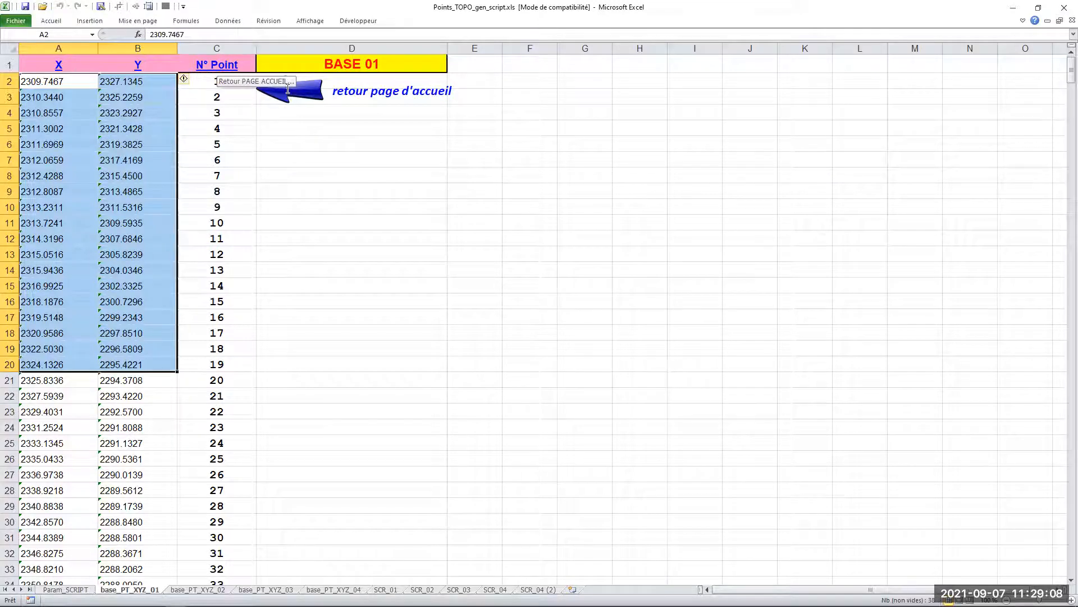
- Review the rest of the BASE 01 point list and return to the home page
{"action": "scroll", "coordinate": [277, 106], "scroll_direction": "down", "scroll_amount": 20}
{"action": "scroll", "coordinate": [250, 122], "scroll_direction": "down", "scroll_amount": 20}
{"action": "scroll", "coordinate": [247, 122], "scroll_direction": "up", "scroll_amount": 20}
{"action": "scroll", "coordinate": [245, 125], "scroll_direction": "up", "scroll_amount": 20}
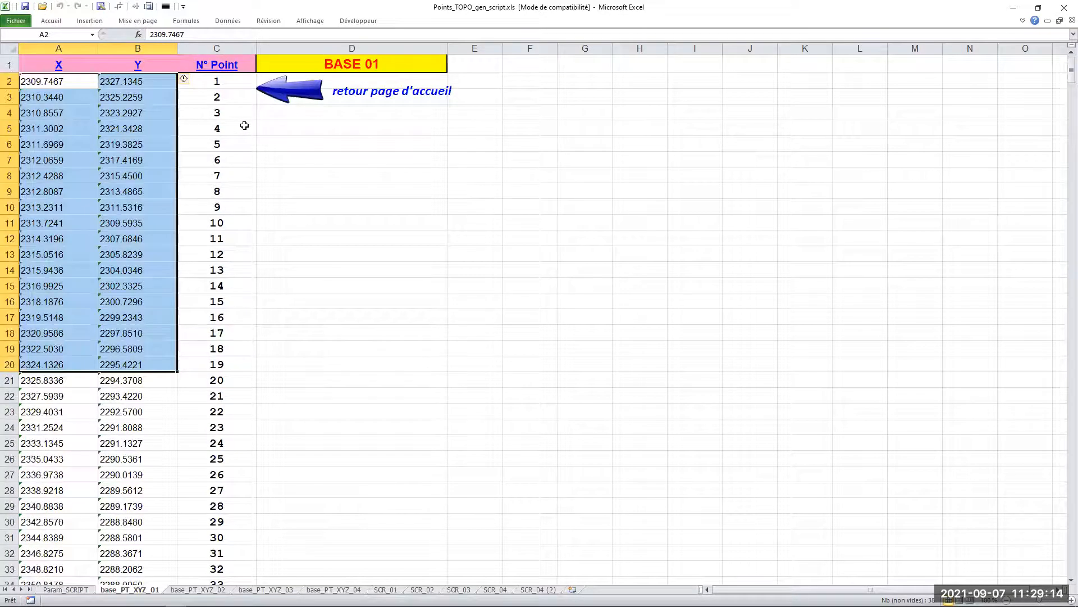
{"action": "left_click", "coordinate": [288, 89]}
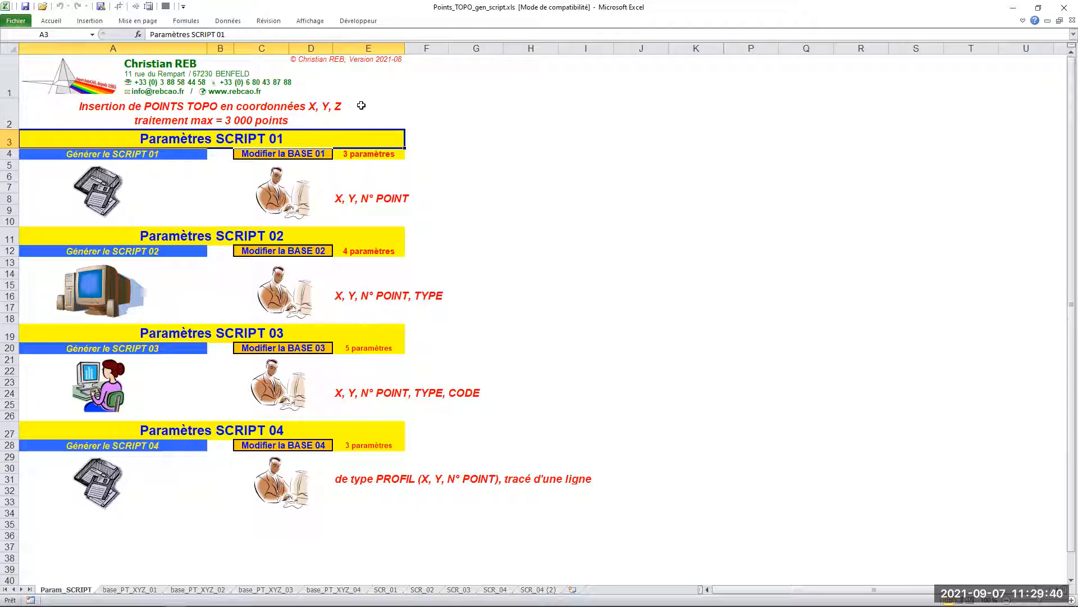
- Open the BASE 02 sheet and examine its X, Y, N° Point and Type columns
{"action": "left_click", "coordinate": [273, 289]}
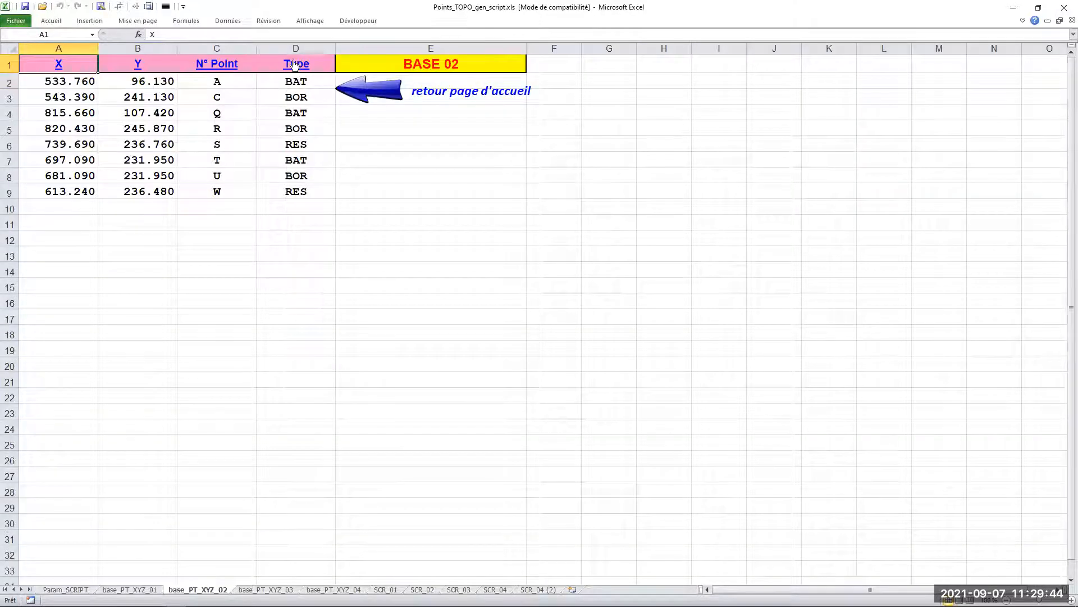
{"action": "key", "text": "Down"}
{"action": "key", "text": "shift+Right"}
{"action": "key", "text": "shift+Down"}
{"action": "key", "text": "shift+Down"}
{"action": "key", "text": "shift+Down"}
{"action": "key", "text": "shift+Down"}
{"action": "key", "text": "shift+Down"}
{"action": "key", "text": "Right"}
{"action": "key", "text": "Right"}
{"action": "key", "text": "shift+Down"}
{"action": "key", "text": "shift+Down"}
{"action": "key", "text": "shift+Down"}
{"action": "key", "text": "shift+Down"}
{"action": "key", "text": "shift+Down"}
{"action": "key", "text": "shift+Down"}
{"action": "key", "text": "Right"}
{"action": "key", "text": "shift+Down"}
{"action": "key", "text": "shift+Down"}
{"action": "key", "text": "shift+Down"}
{"action": "key", "text": "shift+Down"}
{"action": "key", "text": "shift+Down"}
{"action": "key", "text": "shift+Down"}
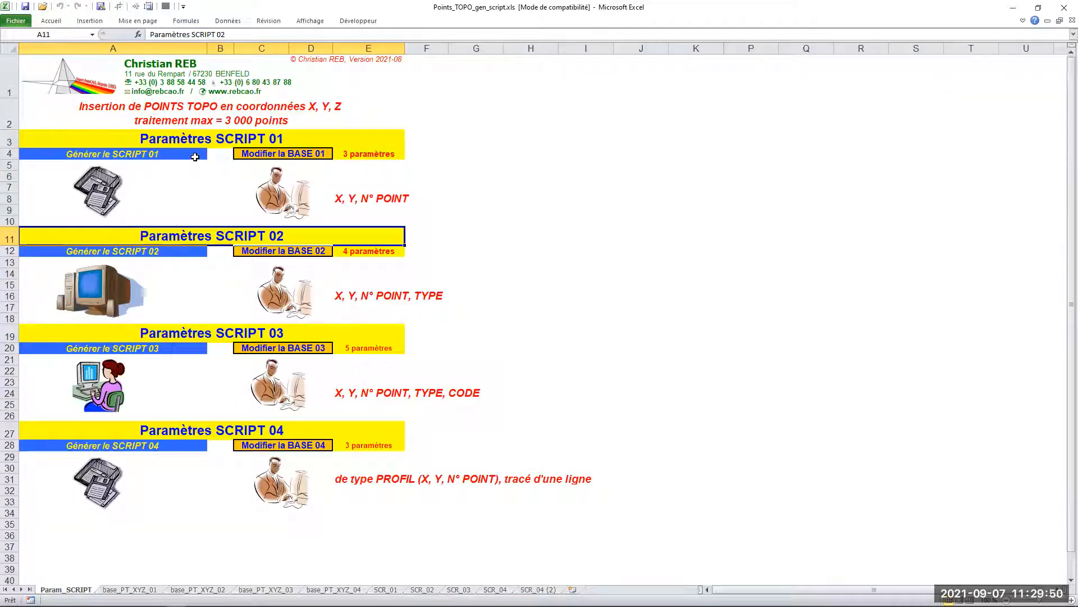
- Open the BASE 03 sheet, examine its Z, N° Point, Type and Code columns, and return to the home page
{"action": "left_click", "coordinate": [277, 386]}
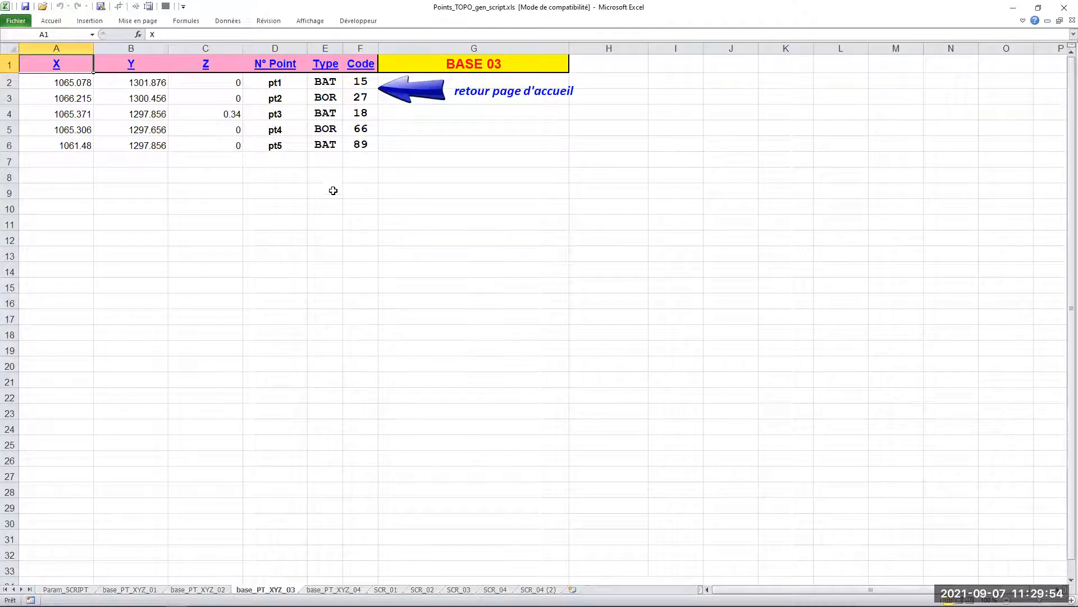
{"action": "left_click_drag", "start_coordinate": [174, 83], "coordinate": [173, 162]}
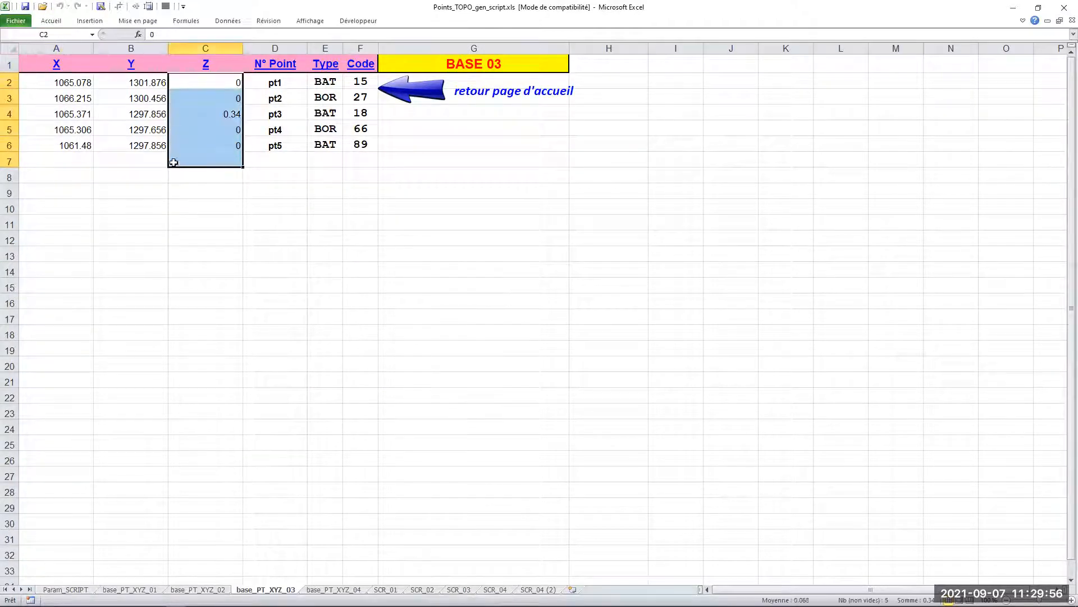
{"action": "left_click_drag", "start_coordinate": [259, 83], "coordinate": [267, 160]}
{"action": "left_click_drag", "start_coordinate": [369, 153], "coordinate": [359, 255]}
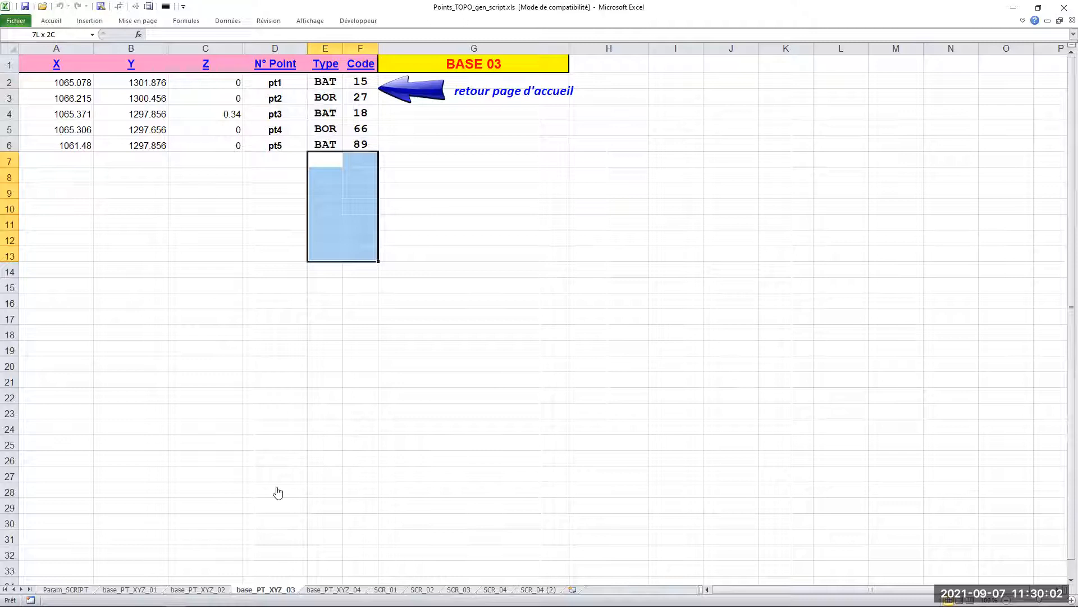
{"action": "left_click_drag", "start_coordinate": [62, 82], "coordinate": [359, 208]}
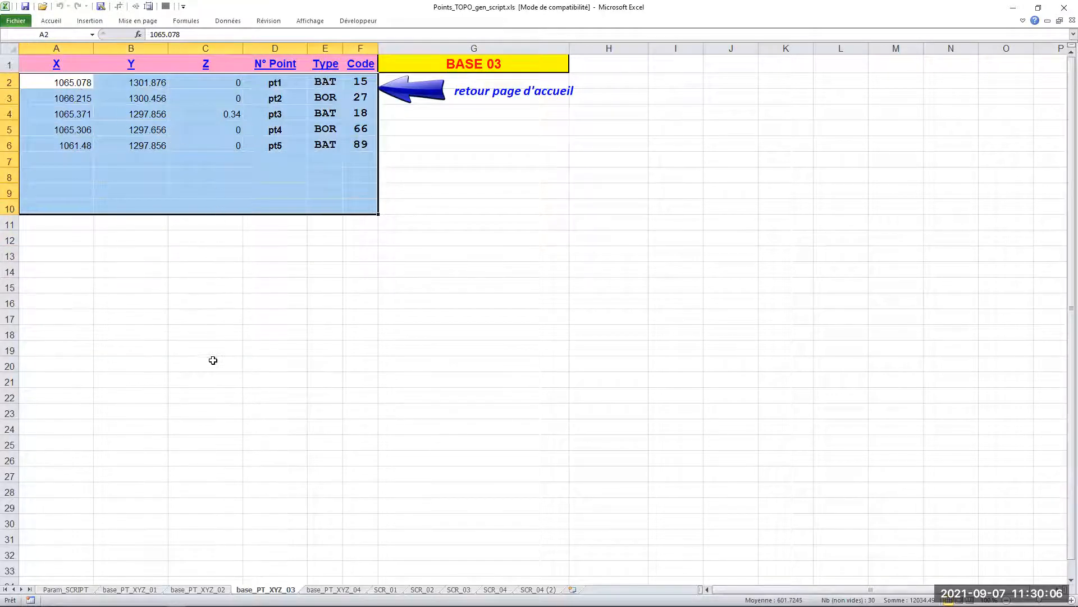
{"action": "key", "text": "ctrl+Page_Up"}
{"action": "key", "text": "ctrl+Page_Up"}
{"action": "key", "text": "ctrl+Page_Up"}
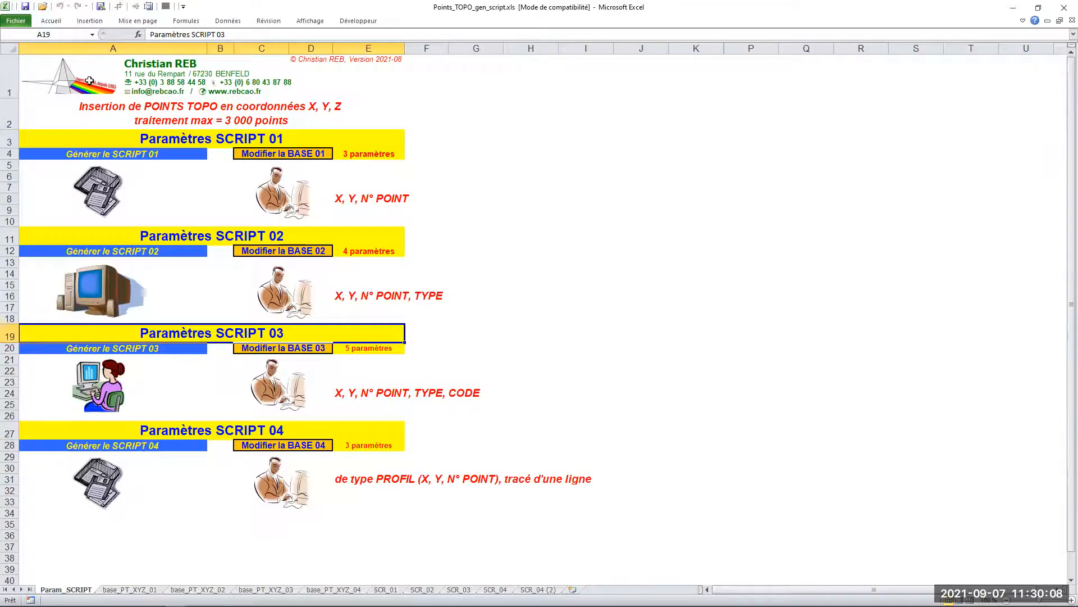
- Open the BASE 04 sheet and examine its profile points, highlighting the coordinate and point-number columns through row 20
{"action": "key", "text": "ctrl+Page_Down"}
{"action": "key", "text": "ctrl+Page_Down"}
{"action": "key", "text": "ctrl+Page_Down"}
{"action": "key", "text": "ctrl+Page_Down"}
{"action": "key", "text": "Down"}
{"action": "key", "text": "shift+Right"}
{"action": "key", "text": "shift+Right"}
{"action": "key", "text": "shift+Down"}
{"action": "key", "text": "shift+Down"}
{"action": "key", "text": "shift+Down"}
{"action": "key", "text": "shift+Down"}
{"action": "key", "text": "shift+Down"}
{"action": "key", "text": "shift+Down"}
{"action": "key", "text": "shift+Down"}
{"action": "key", "text": "shift+Down"}
{"action": "key", "text": "shift+Down"}
{"action": "key", "text": "shift+Down"}
{"action": "key", "text": "shift+Down"}
{"action": "key", "text": "shift+Down"}
{"action": "key", "text": "shift+Down"}
{"action": "key", "text": "shift+Down"}
{"action": "key", "text": "shift+Down"}
{"action": "key", "text": "shift+Down"}
{"action": "key", "text": "shift+Down"}
{"action": "key", "text": "shift+Down"}
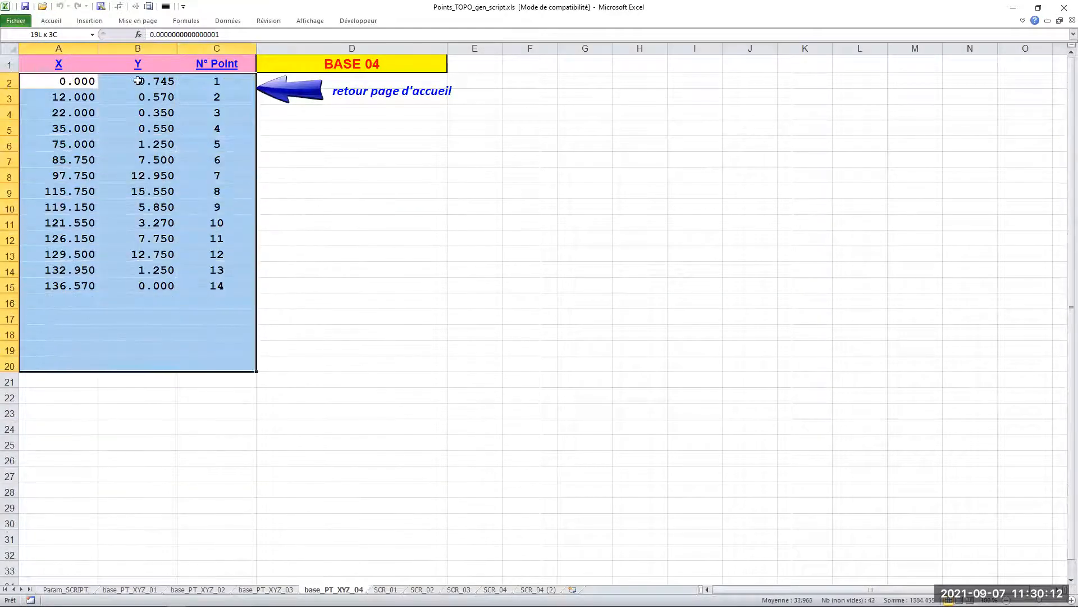
{"action": "key", "text": "Left"}
{"action": "key", "text": "shift+Right"}
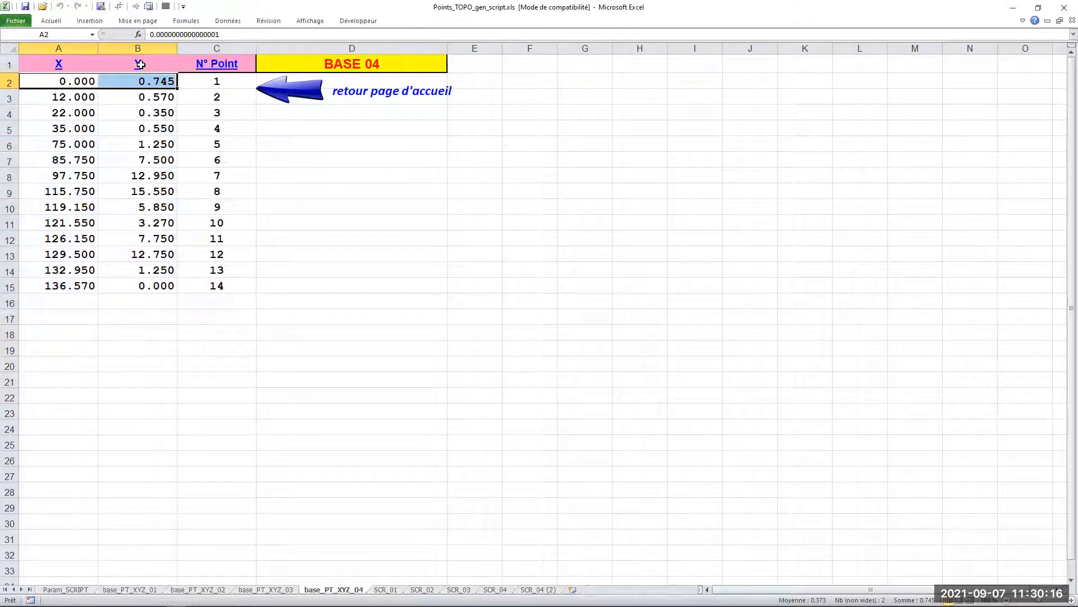
{"action": "key", "text": "shift+Left"}
{"action": "key", "text": "Right"}
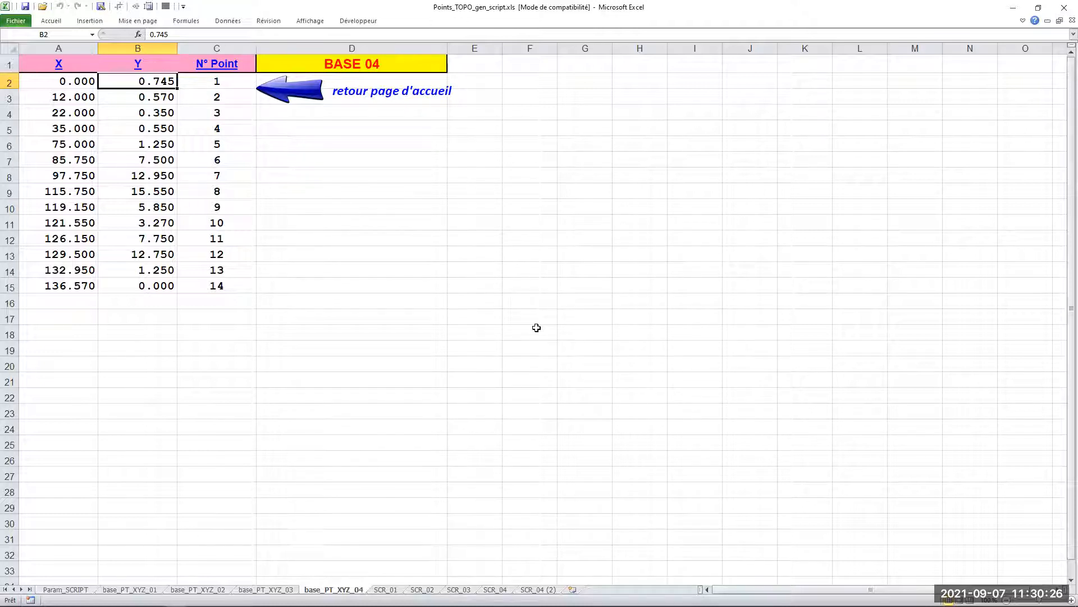
- Rename the Y column header of BASE 04 to Z and return to the home page
{"action": "right_click", "coordinate": [147, 60]}
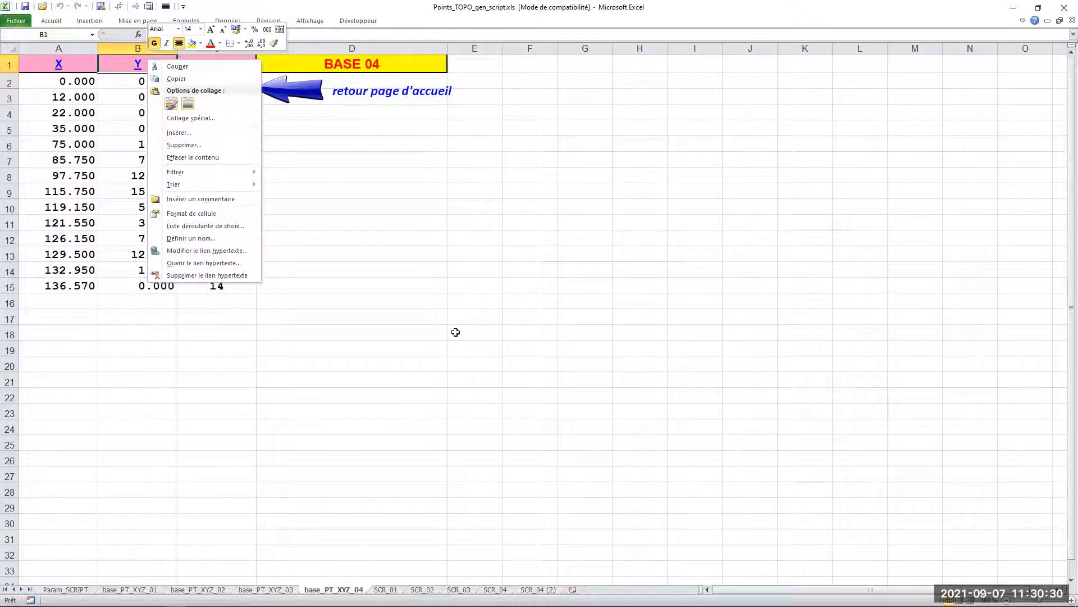
{"action": "key", "text": "Escape"}
{"action": "type", "text": "Z"}
{"action": "key", "text": "Return"}
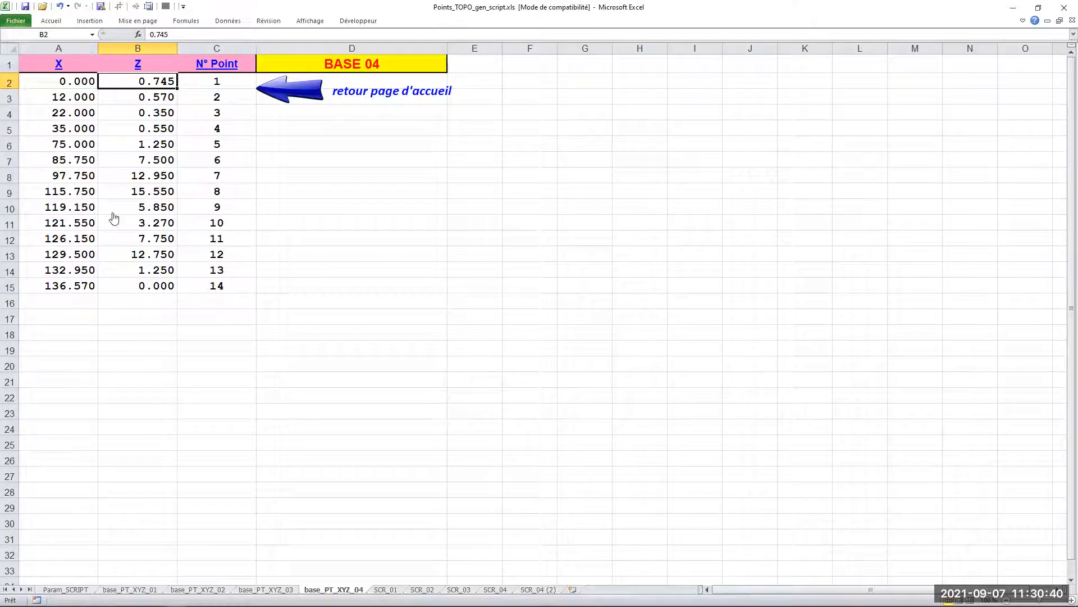
{"action": "left_click", "coordinate": [289, 90]}
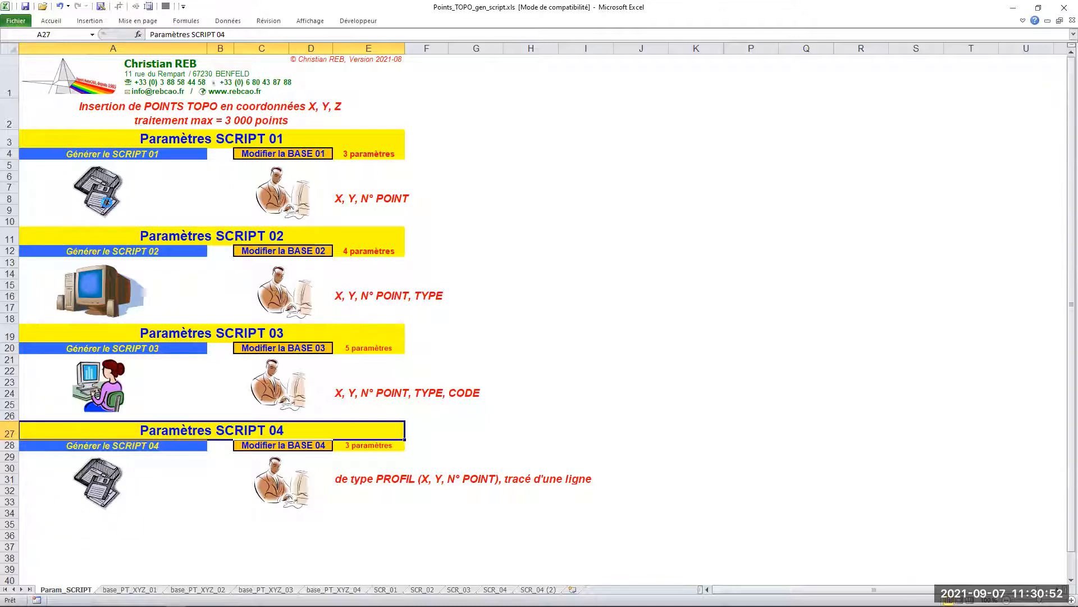
- Switch to the Dessin2 drawing in AutoCAD LT and check its drawing units settings
{"action": "key", "text": "ctrl"}
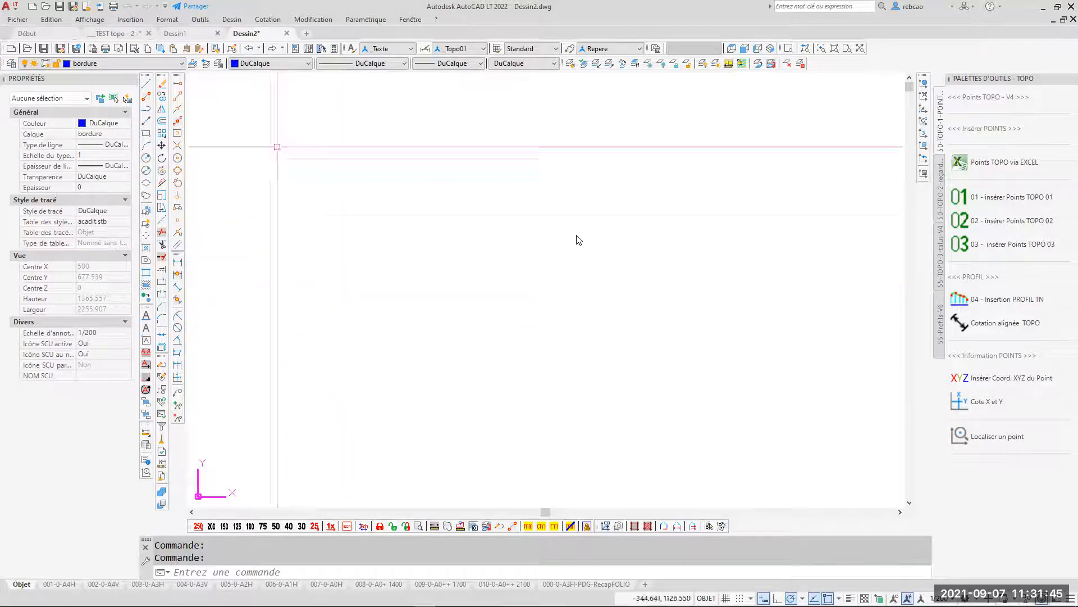
{"action": "left_click", "coordinate": [167, 19]}
{"action": "left_click", "coordinate": [201, 214]}
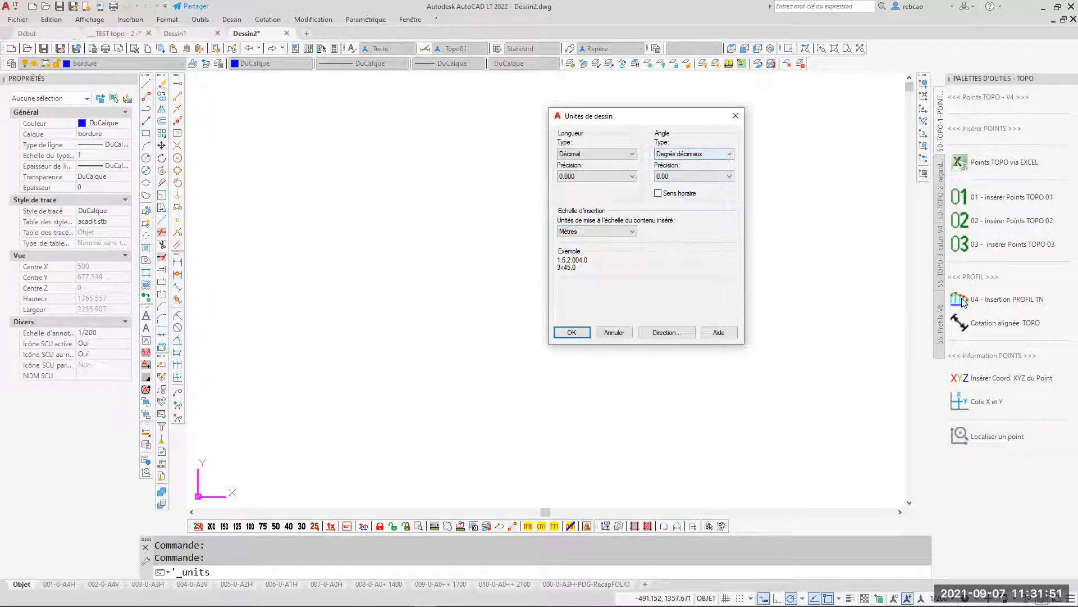
{"action": "key", "text": "Return"}
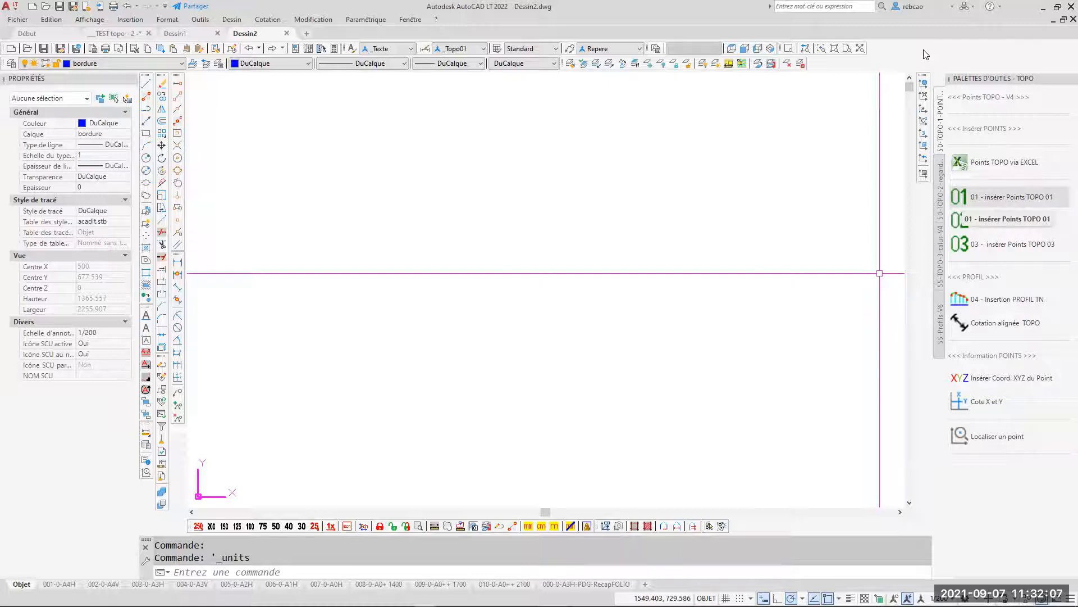
- End the topo point block insertion and fit all inserted points in the drawing view
{"action": "left_click", "coordinate": [860, 49]}
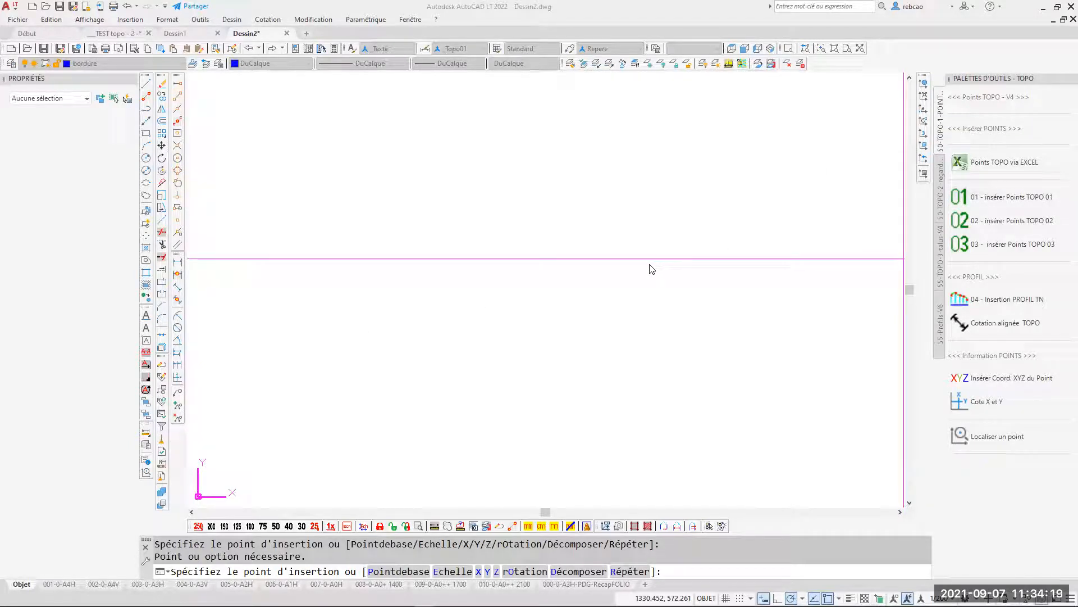
{"action": "left_click", "coordinate": [602, 303]}
{"action": "key", "text": "Escape"}
{"action": "middle_click", "coordinate": [609, 305]}
{"action": "middle_click", "coordinate": [609, 305]}
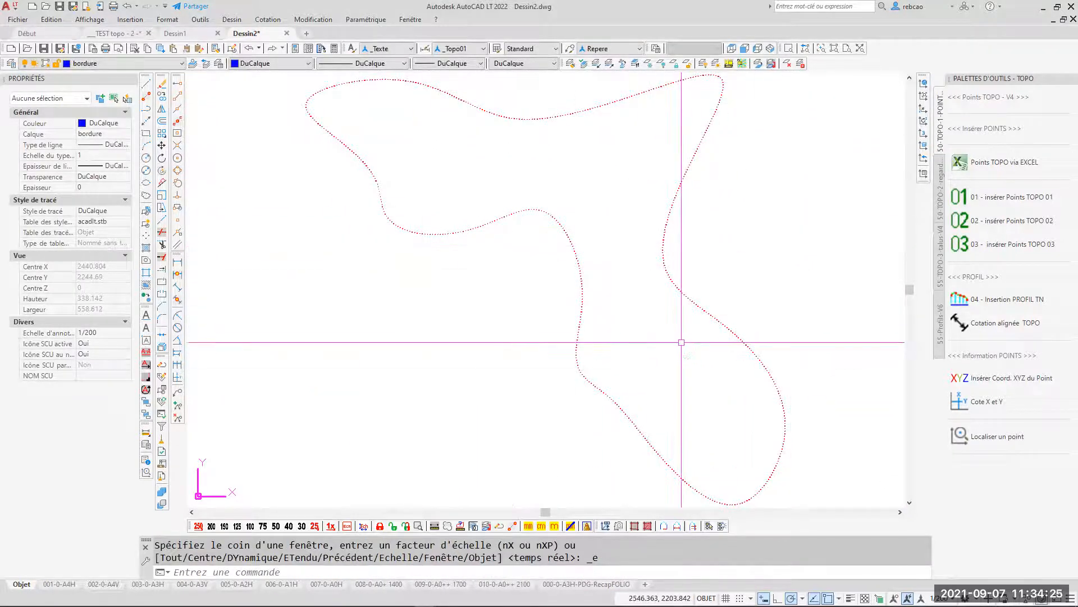
- Select all inserted topo points, widen the Properties palette to read the block reference count, and clear the selection
{"action": "scroll", "coordinate": [513, 323], "scroll_direction": "down", "scroll_amount": 2}
{"action": "left_click", "coordinate": [758, 126]}
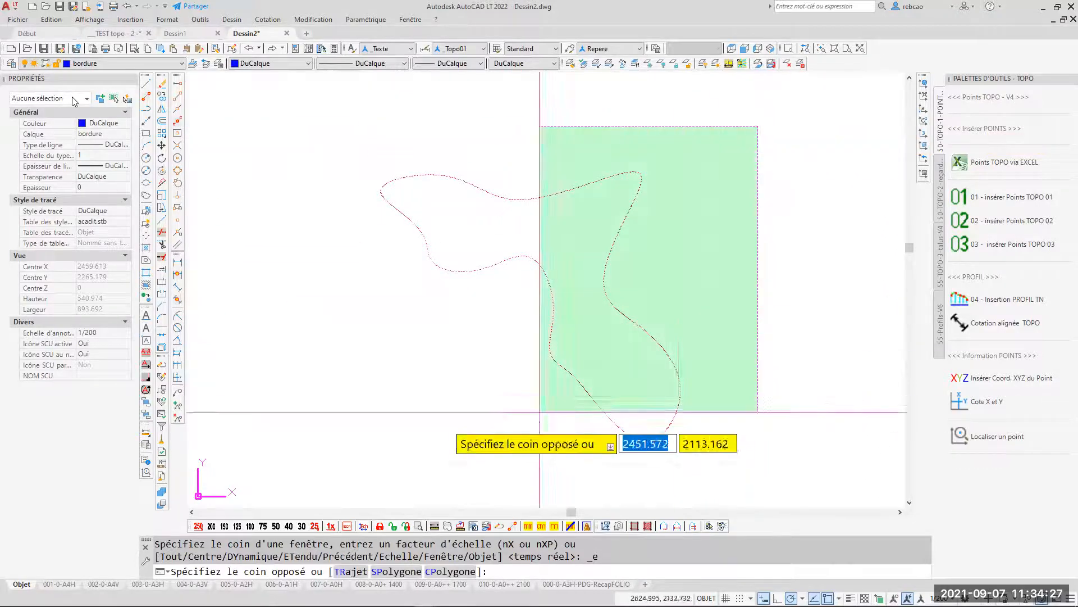
{"action": "left_click", "coordinate": [334, 474]}
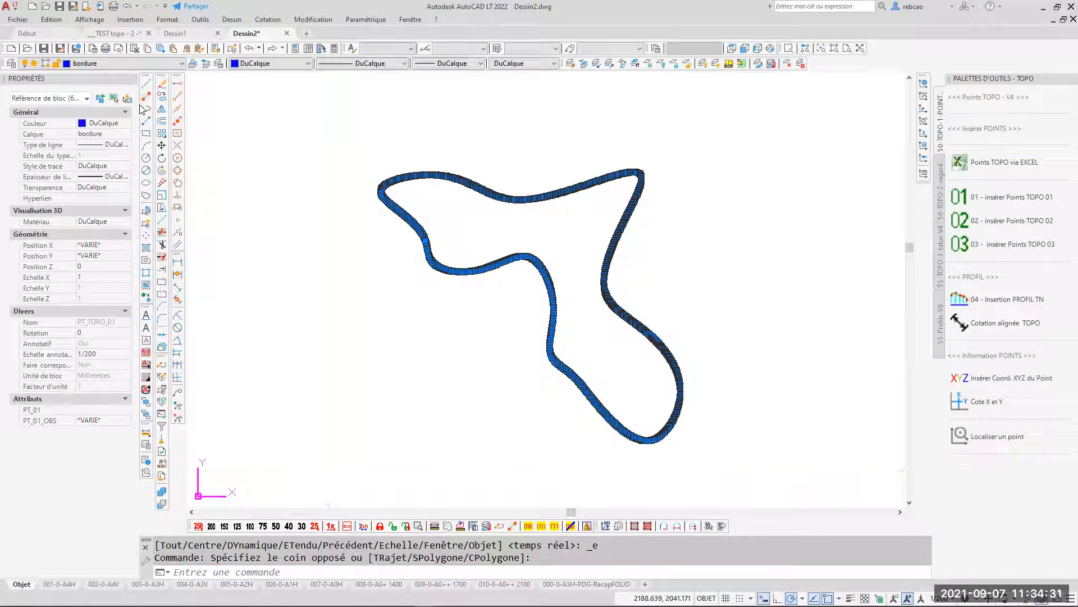
{"action": "left_click_drag", "start_coordinate": [139, 186], "coordinate": [155, 186]}
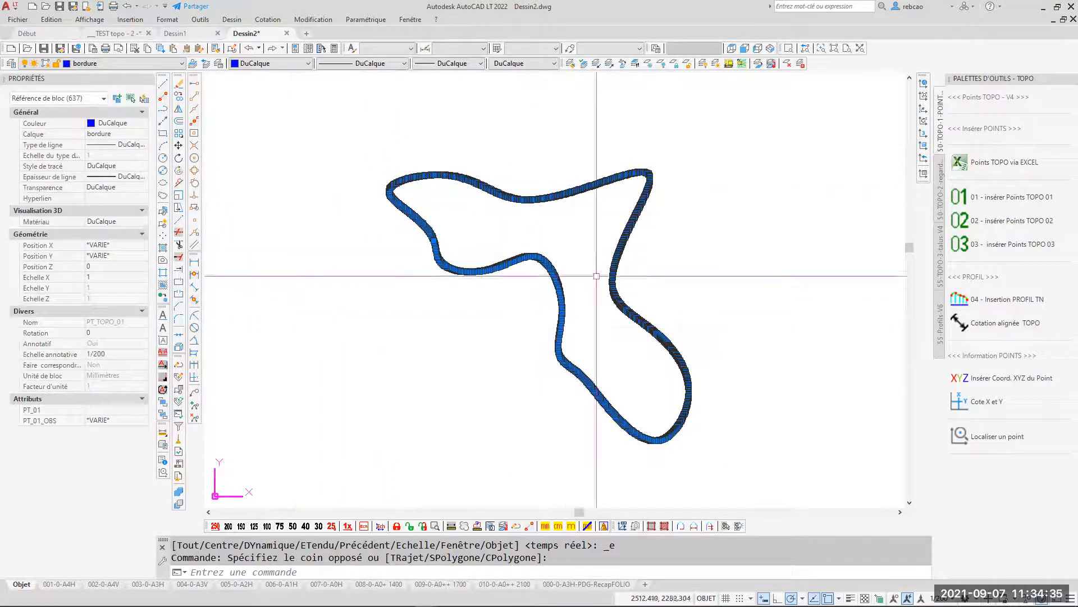
{"action": "key", "text": "Escape"}
{"action": "key", "text": "Escape"}
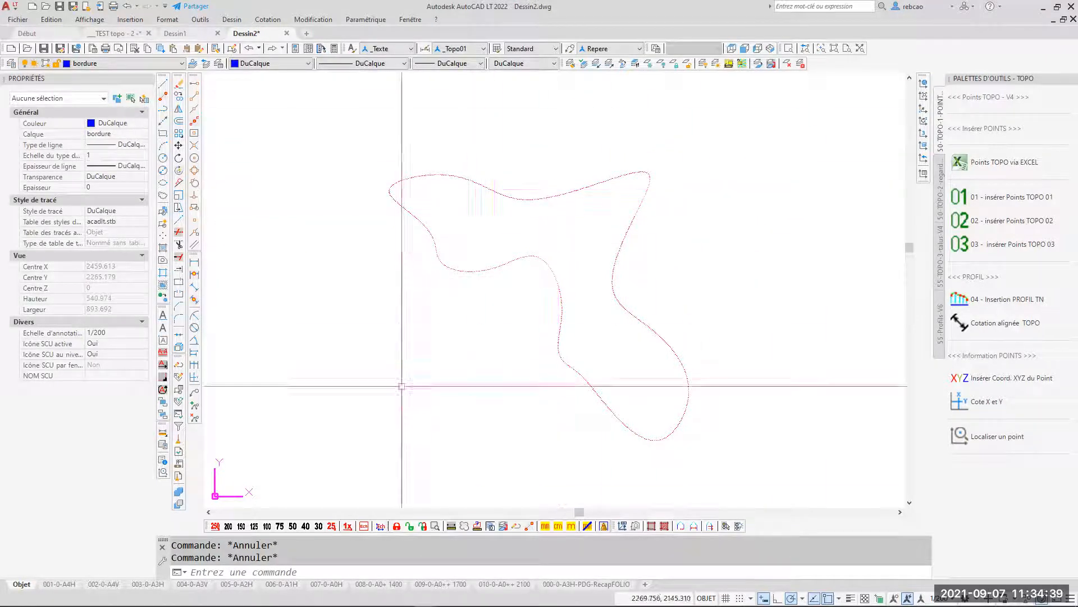
- Open the 007-0-A0H layout and set its viewport's annotation scale to 1/200
{"action": "scroll", "coordinate": [457, 214], "scroll_direction": "up", "scroll_amount": 1}
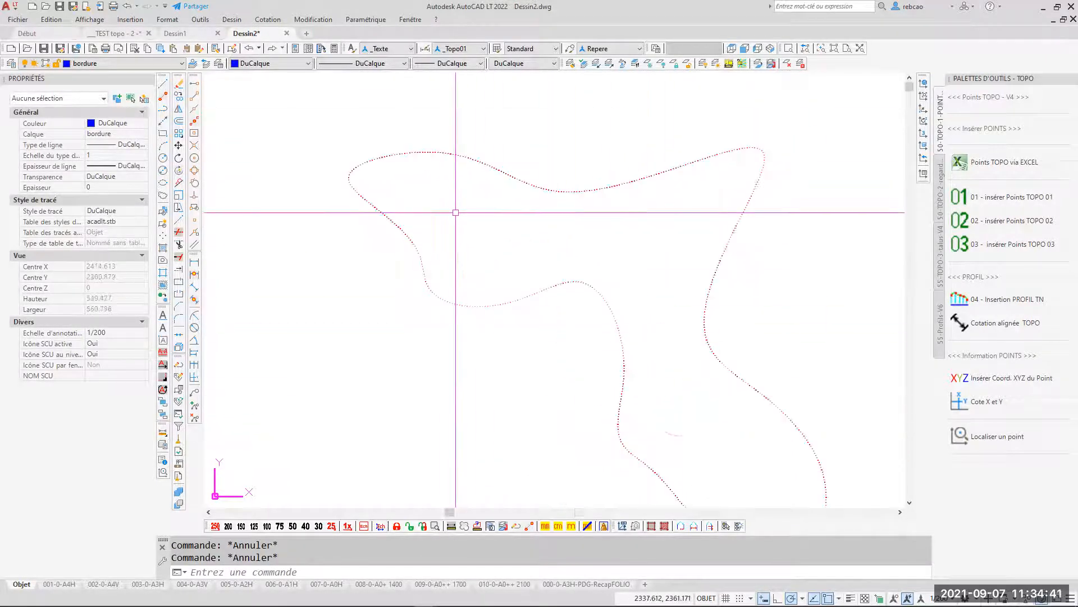
{"action": "scroll", "coordinate": [453, 217], "scroll_direction": "down", "scroll_amount": 1}
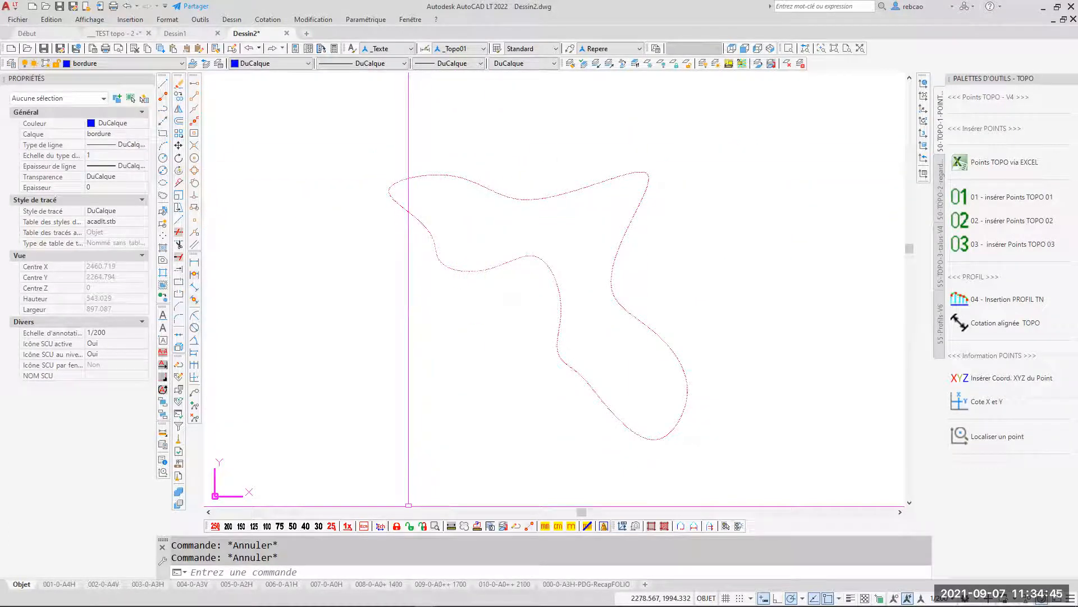
{"action": "left_click", "coordinate": [327, 584]}
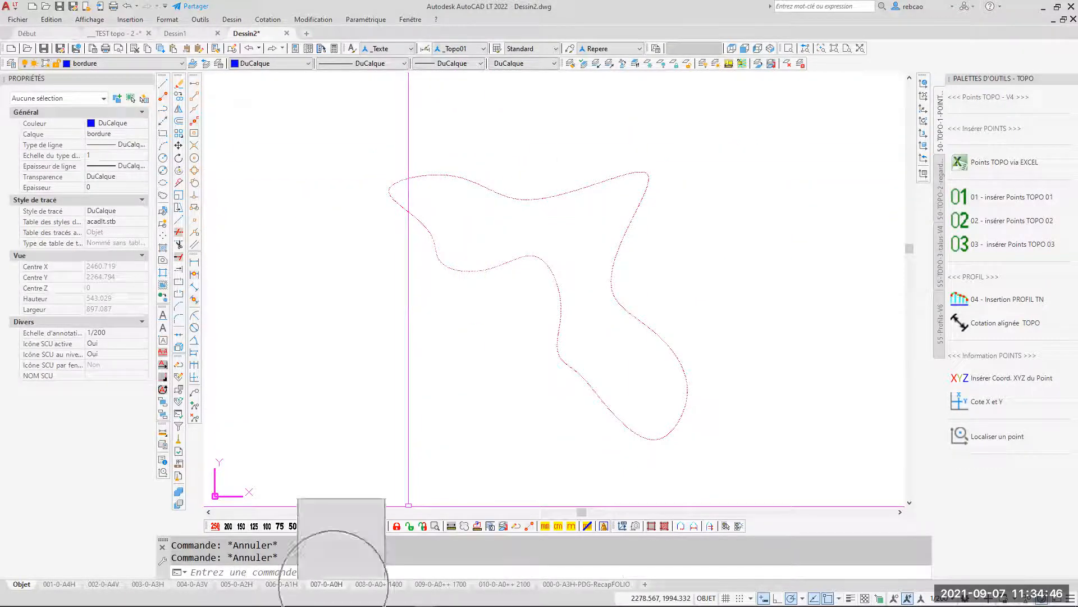
{"action": "middle_click", "coordinate": [579, 289]}
{"action": "middle_click", "coordinate": [580, 289]}
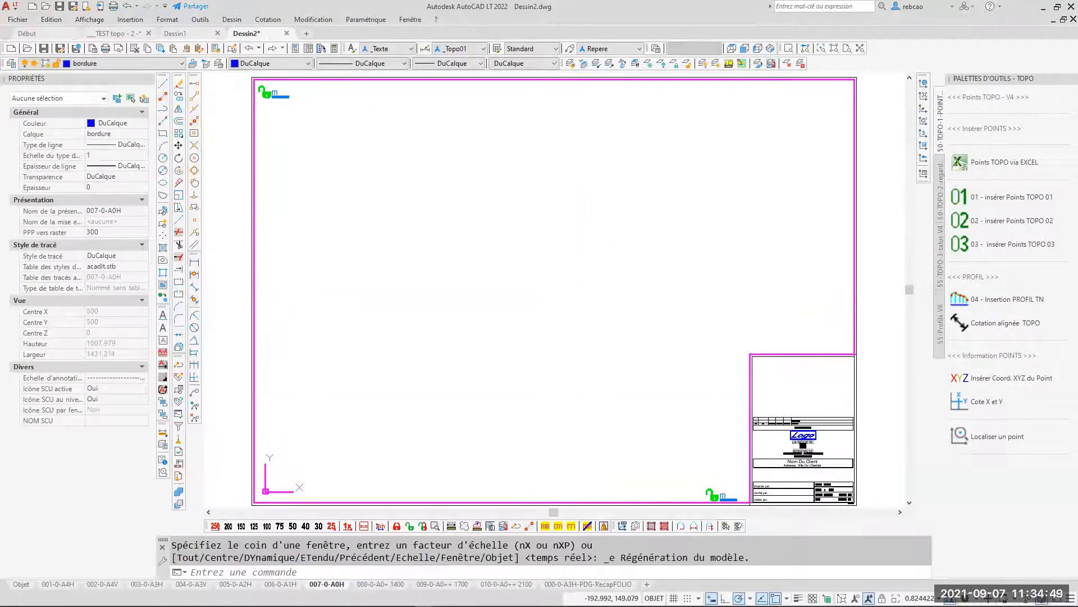
{"action": "left_click", "coordinate": [228, 526]}
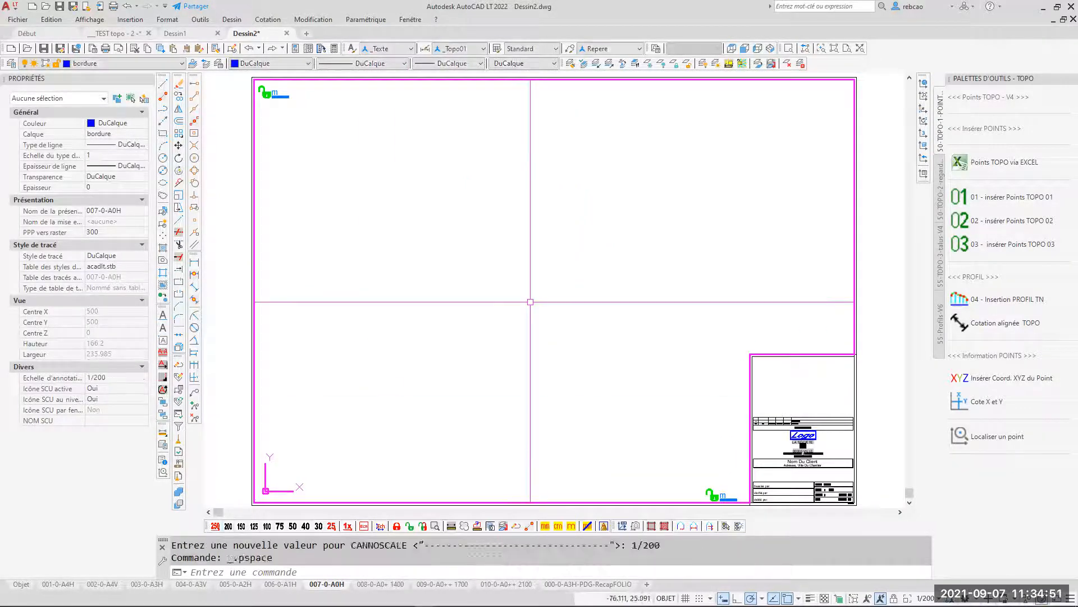
- Inspect the topo points and their numbering up close in the 007-0-A0H layout viewport
{"action": "scroll", "coordinate": [527, 293], "scroll_direction": "down", "scroll_amount": 3}
{"action": "middle_click", "coordinate": [533, 288]}
{"action": "middle_click", "coordinate": [533, 289]}
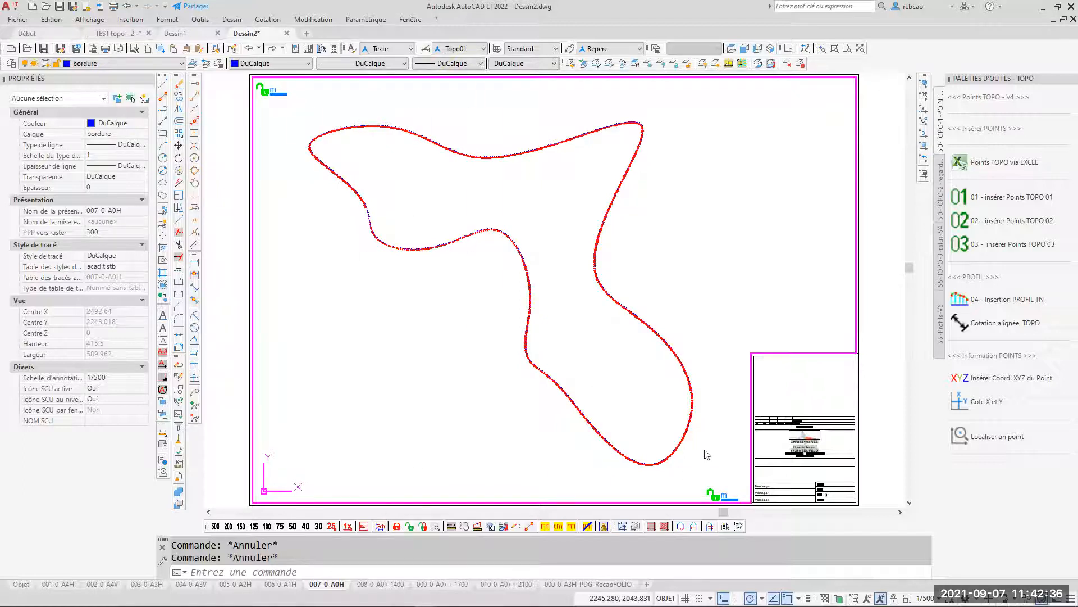
{"action": "scroll", "coordinate": [623, 351], "scroll_direction": "up", "scroll_amount": 10}
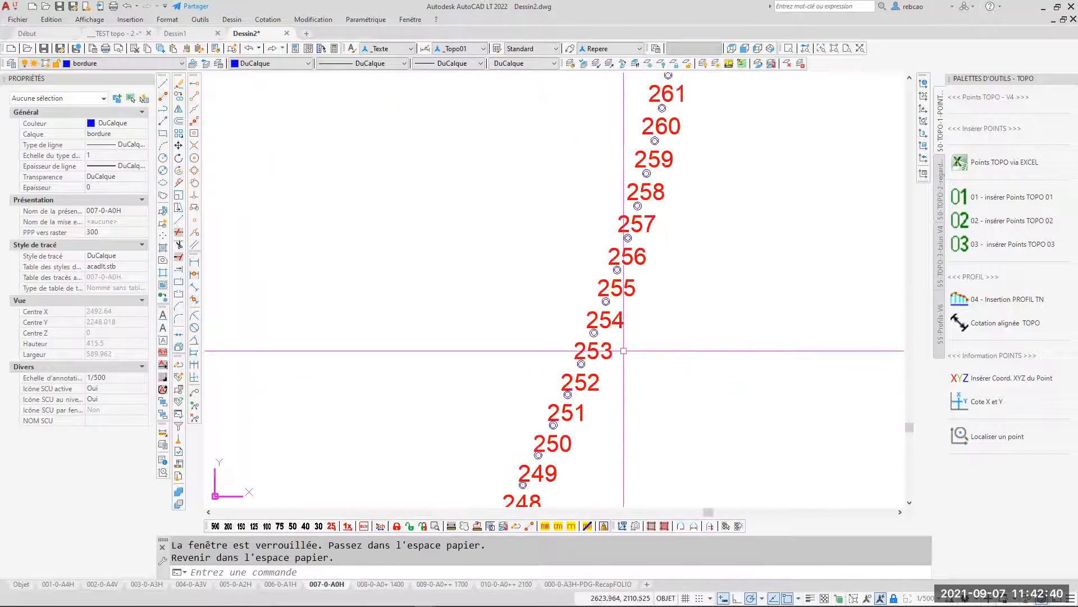
- Examine the full curve of numbered topo points against the sheet frame in the 007-0-A0H layout
{"action": "scroll", "coordinate": [601, 327], "scroll_direction": "up", "scroll_amount": 4}
{"action": "scroll", "coordinate": [610, 288], "scroll_direction": "down", "scroll_amount": 8}
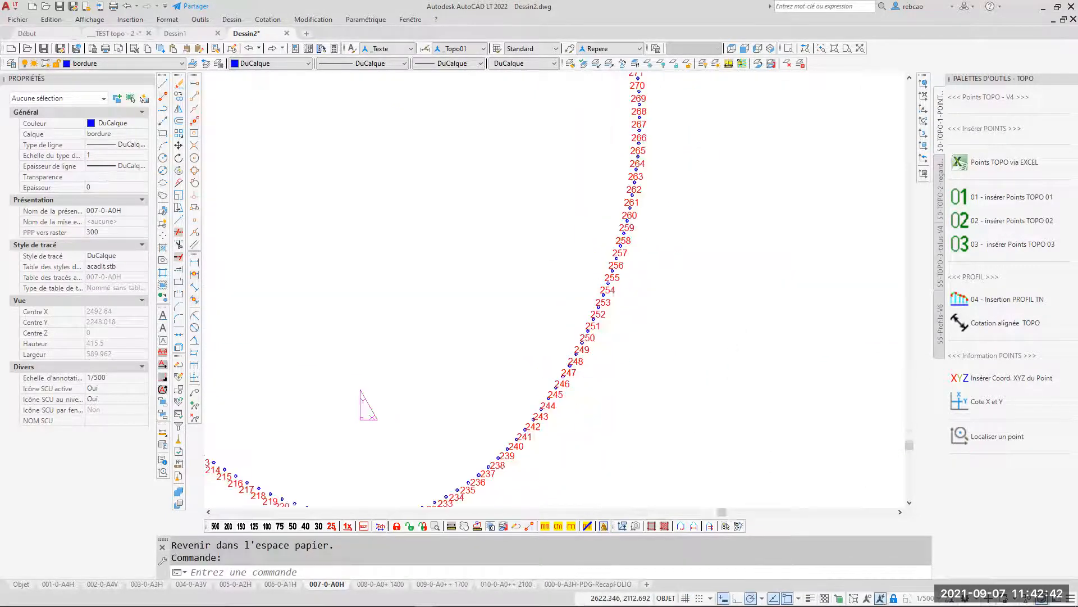
{"action": "scroll", "coordinate": [609, 289], "scroll_direction": "down", "scroll_amount": 4}
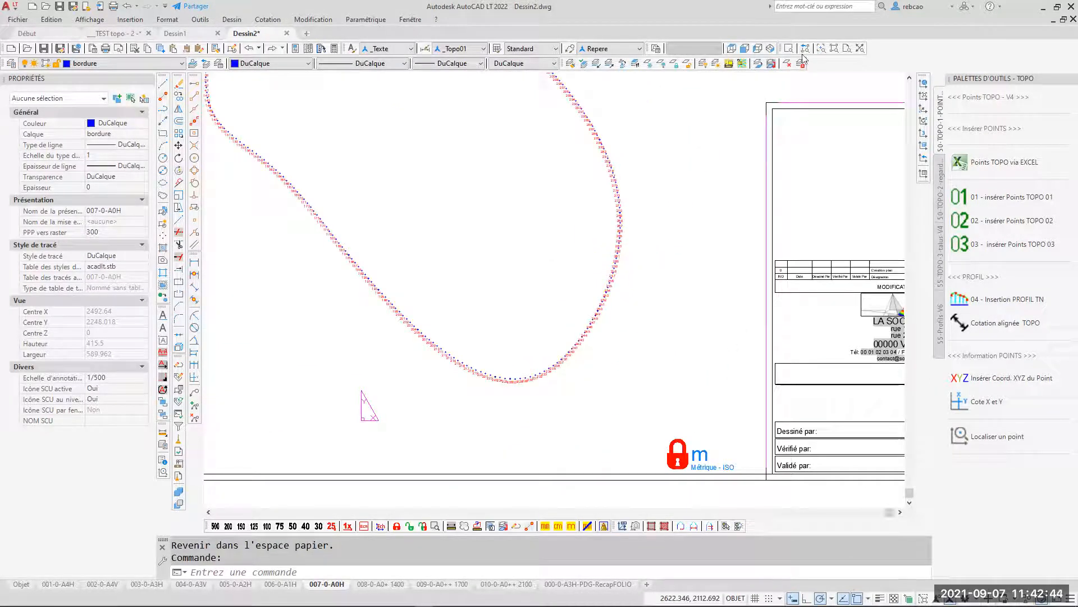
{"action": "scroll", "coordinate": [965, 220], "scroll_direction": "down", "scroll_amount": 4}
{"action": "scroll", "coordinate": [962, 220], "scroll_direction": "up", "scroll_amount": 4}
{"action": "middle_click_drag", "start_coordinate": [465, 361], "coordinate": [838, 164]}
{"action": "middle_click_drag", "start_coordinate": [509, 294], "coordinate": [642, 250]}
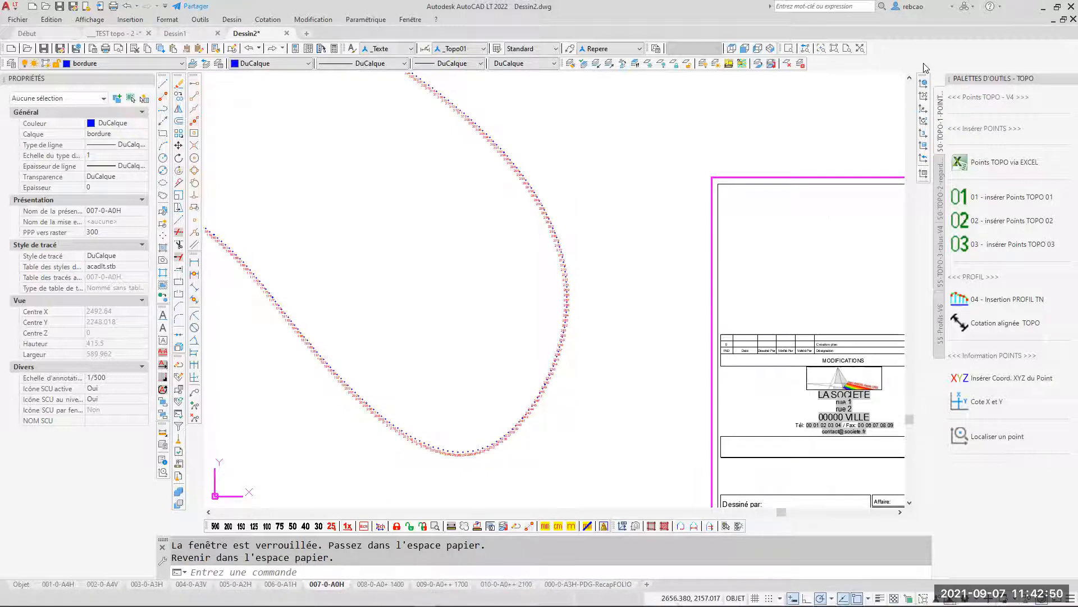
{"action": "scroll", "coordinate": [646, 231], "scroll_direction": "up", "scroll_amount": 3}
- Start a new drawing, check its inserted topo points by selecting them together, and clear the selection
{"action": "key", "text": "ctrl+n"}
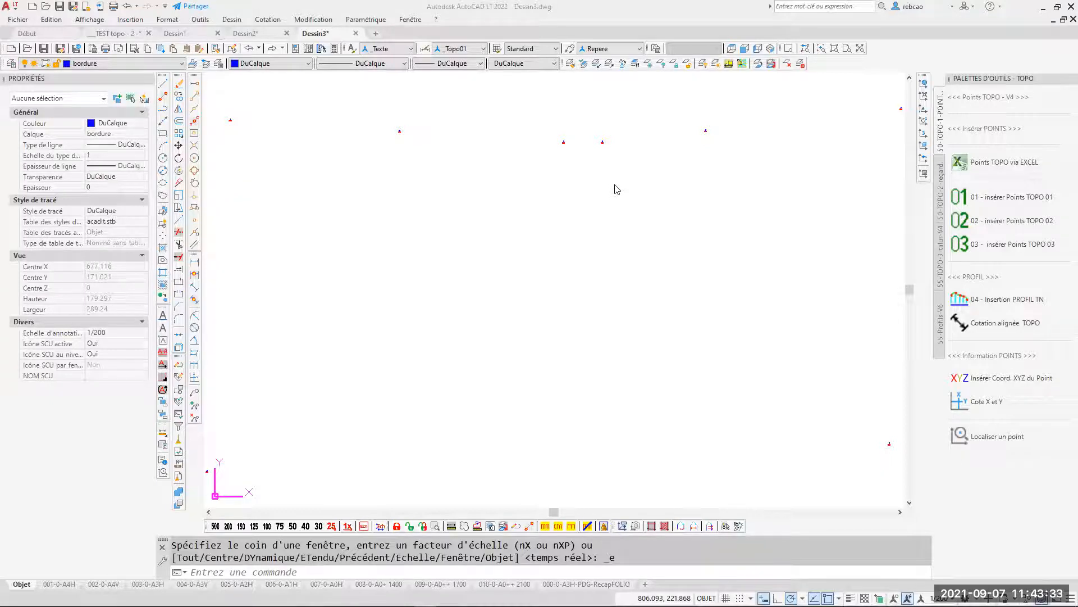
{"action": "scroll", "coordinate": [525, 232], "scroll_direction": "down", "scroll_amount": 2}
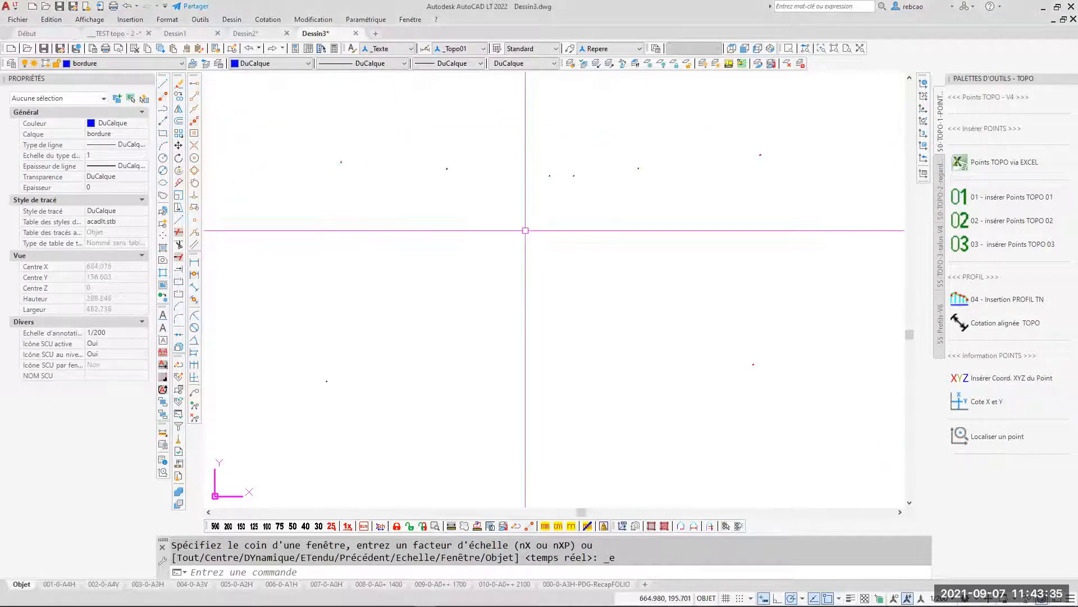
{"action": "left_click", "coordinate": [882, 116]}
{"action": "left_click", "coordinate": [328, 433]}
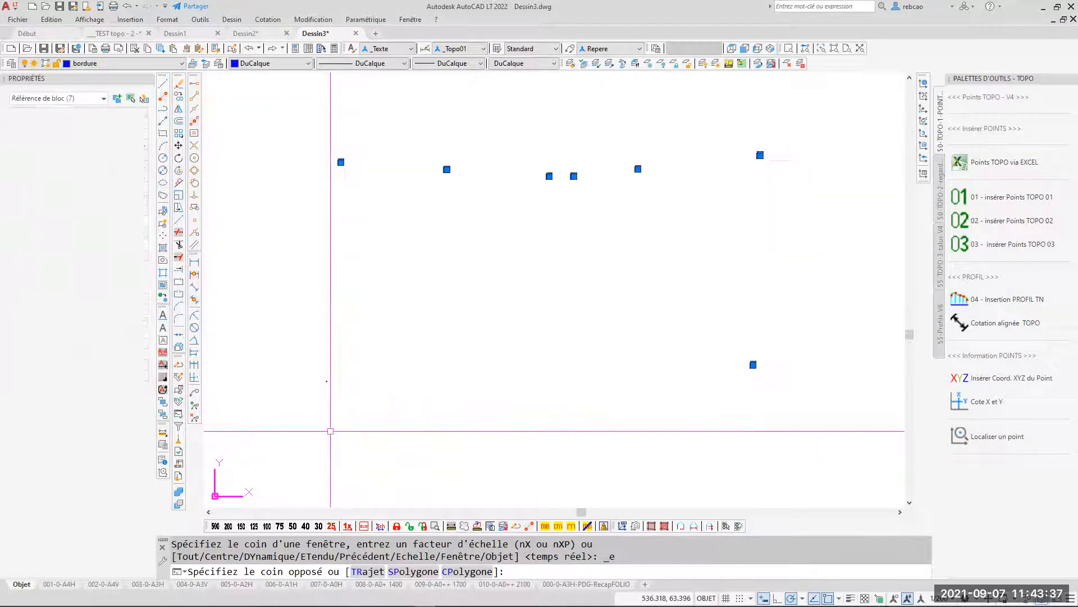
{"action": "left_click", "coordinate": [653, 447]}
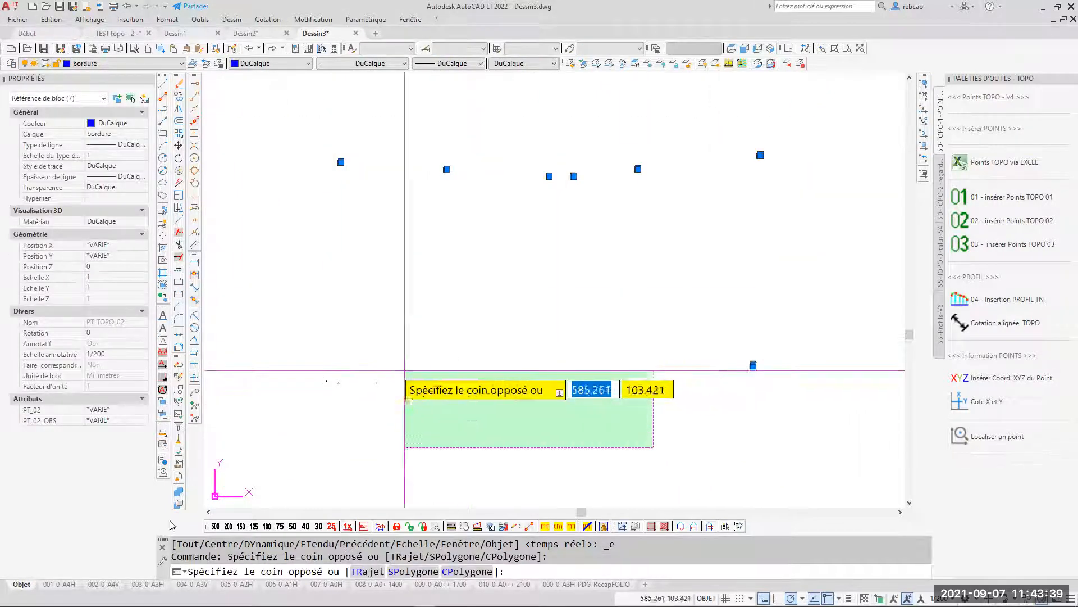
{"action": "key", "text": "Escape"}
{"action": "key", "text": "Escape"}
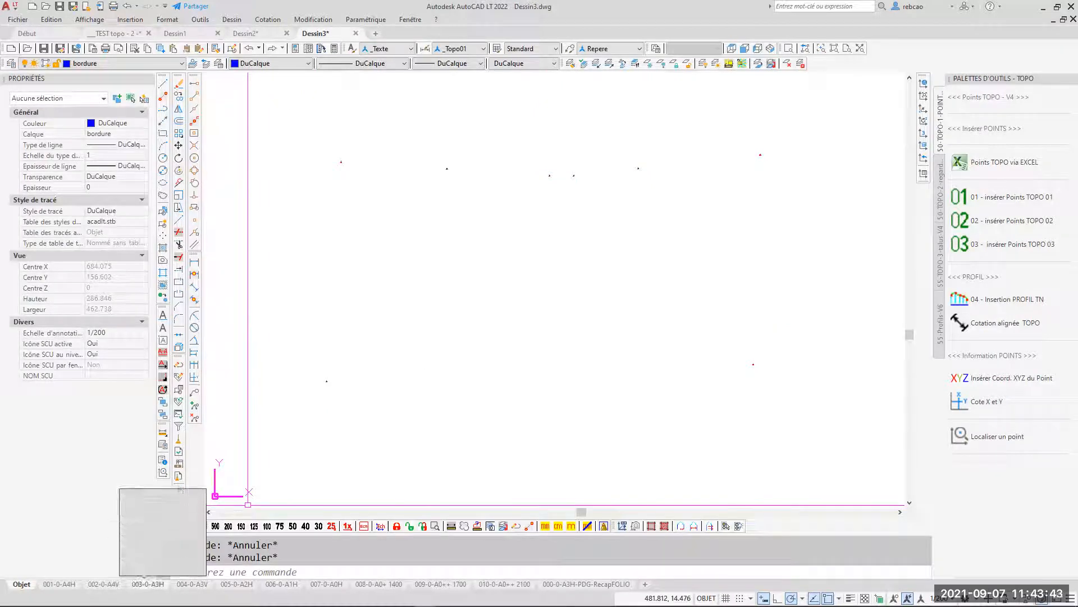
- Open the 003-0-A3H layout, apply the 1/200 scale to its viewport and fit the topo points inside it
{"action": "left_click", "coordinate": [148, 584]}
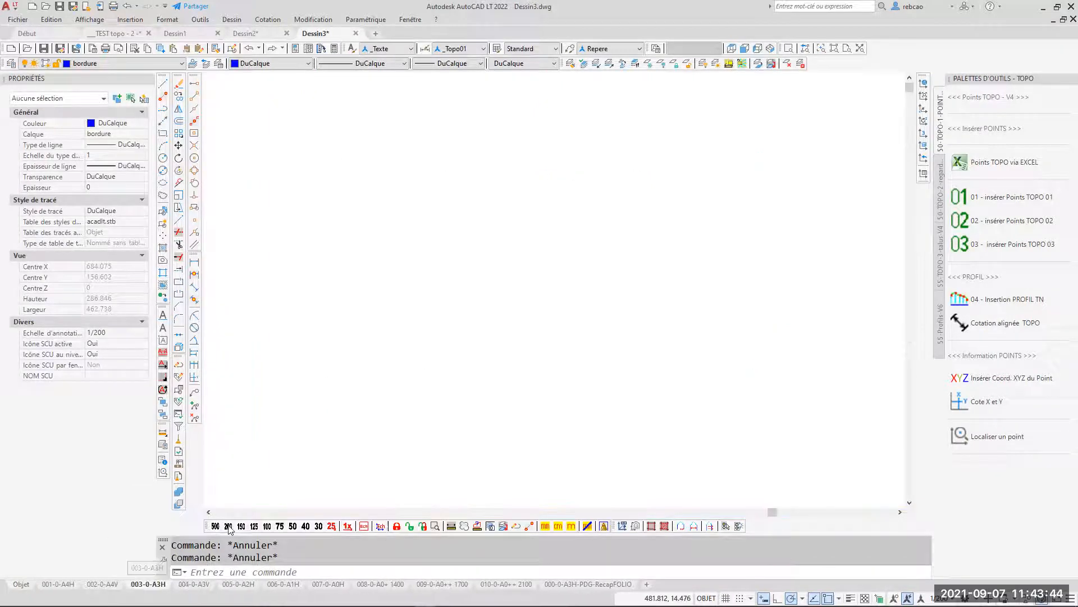
{"action": "middle_click", "coordinate": [217, 393]}
{"action": "middle_click", "coordinate": [217, 393]}
{"action": "left_click", "coordinate": [228, 526]}
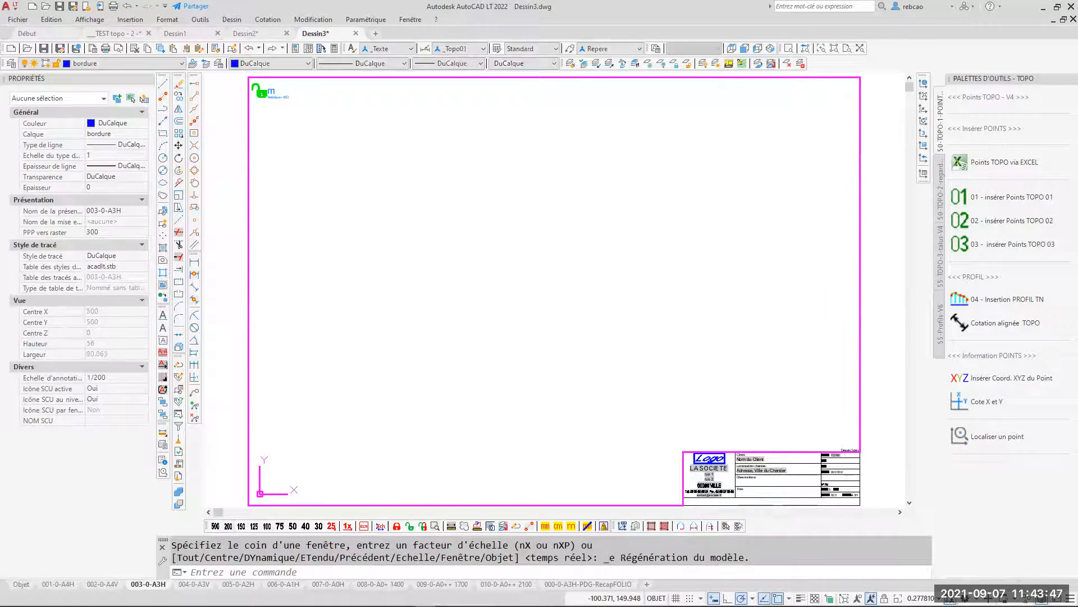
{"action": "middle_click", "coordinate": [500, 302]}
{"action": "middle_click", "coordinate": [500, 301]}
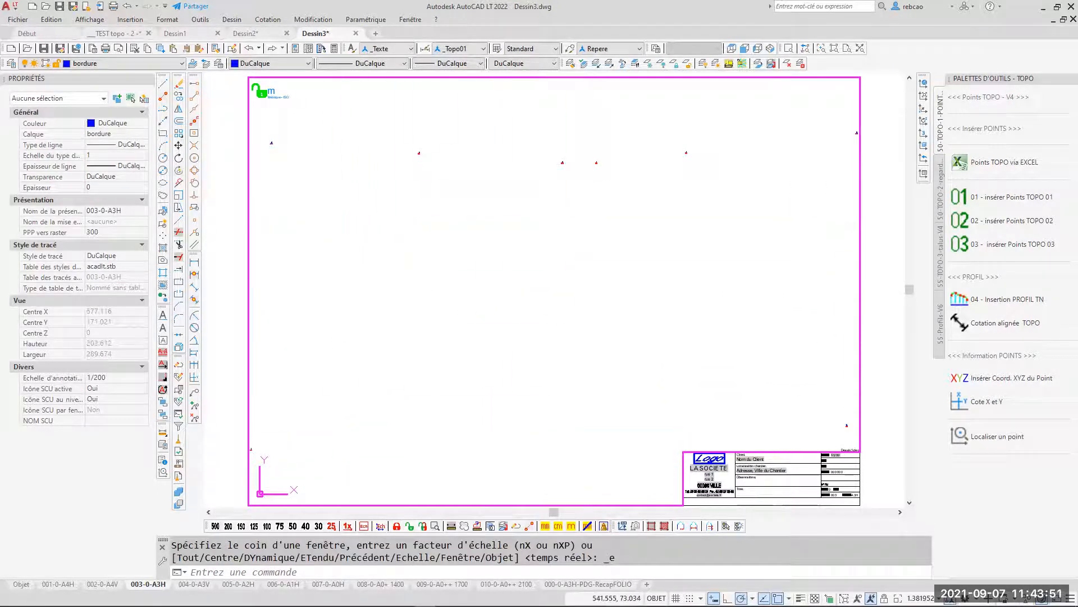
- Set the 003-0-A3H viewport's scale to 1/1000 and shift the topo points slightly upward inside the frame
{"action": "left_click", "coordinate": [215, 526]}
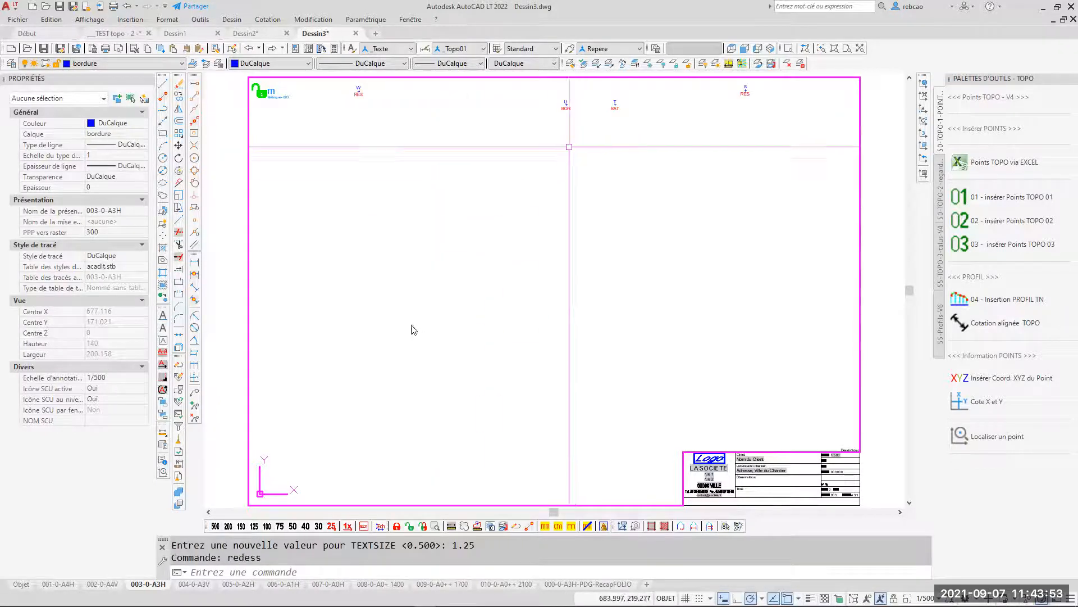
{"action": "left_click_drag", "start_coordinate": [216, 526], "coordinate": [215, 465]}
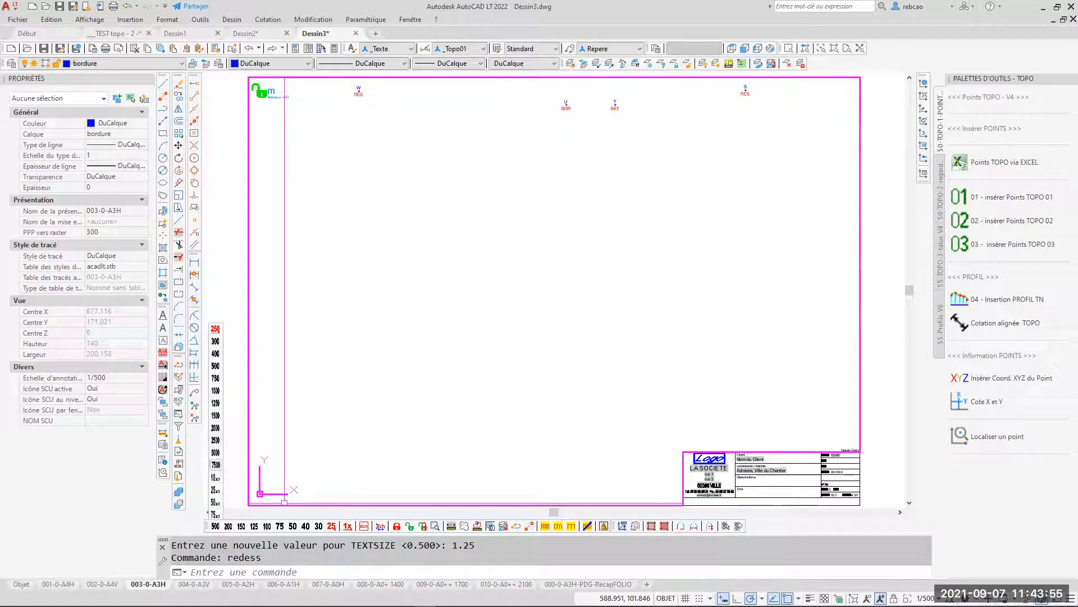
{"action": "left_click_drag", "start_coordinate": [215, 391], "coordinate": [215, 390]}
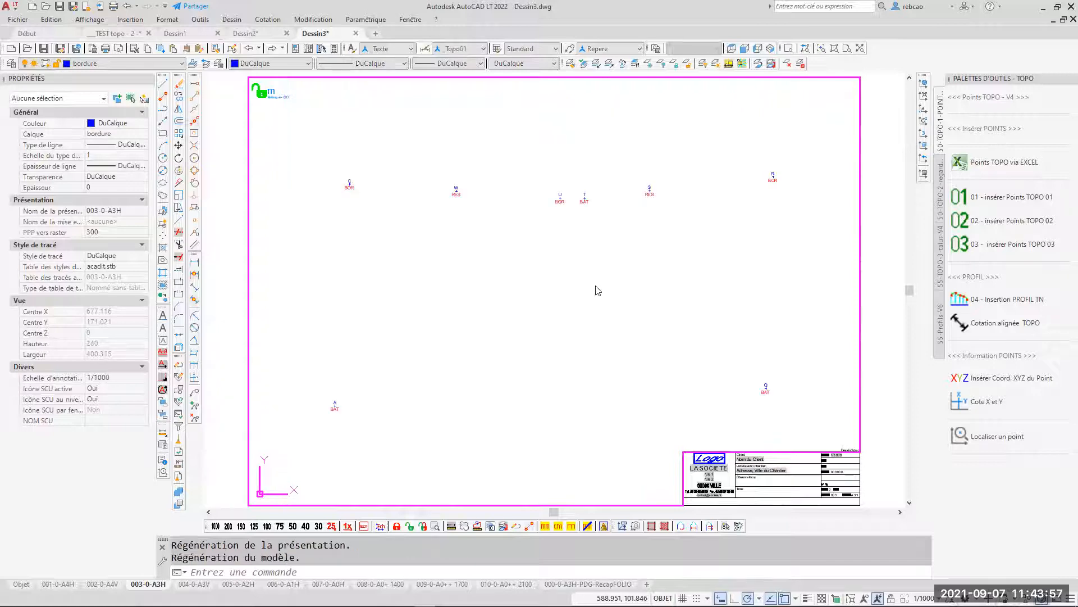
{"action": "left_click", "coordinate": [909, 502]}
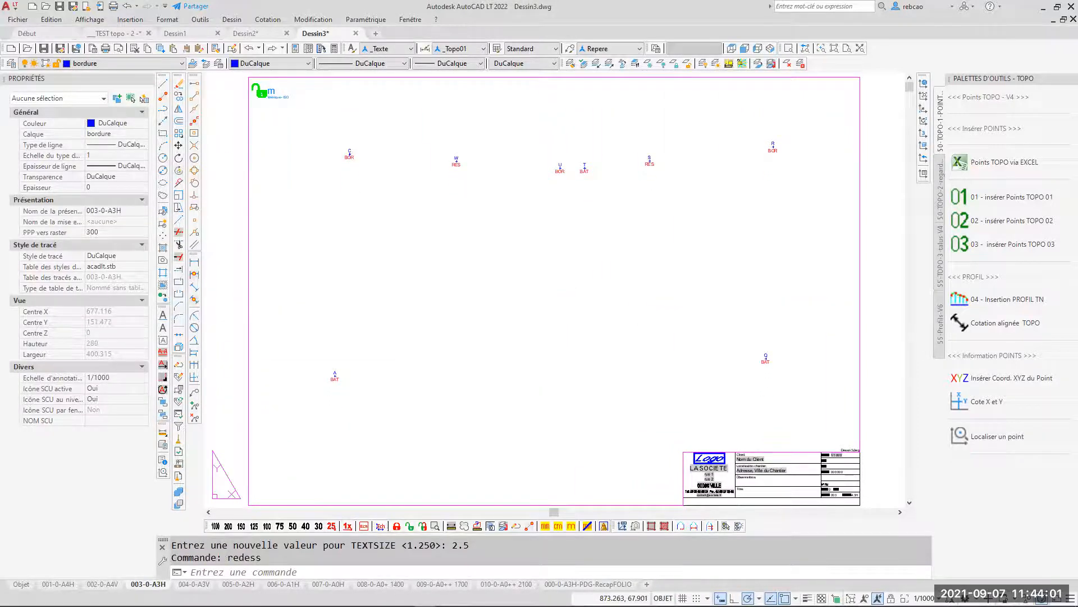
- Return to paper space, select the 003-0-A3H viewport and lock it
{"action": "left_click", "coordinate": [902, 500]}
{"action": "left_click", "coordinate": [496, 325]}
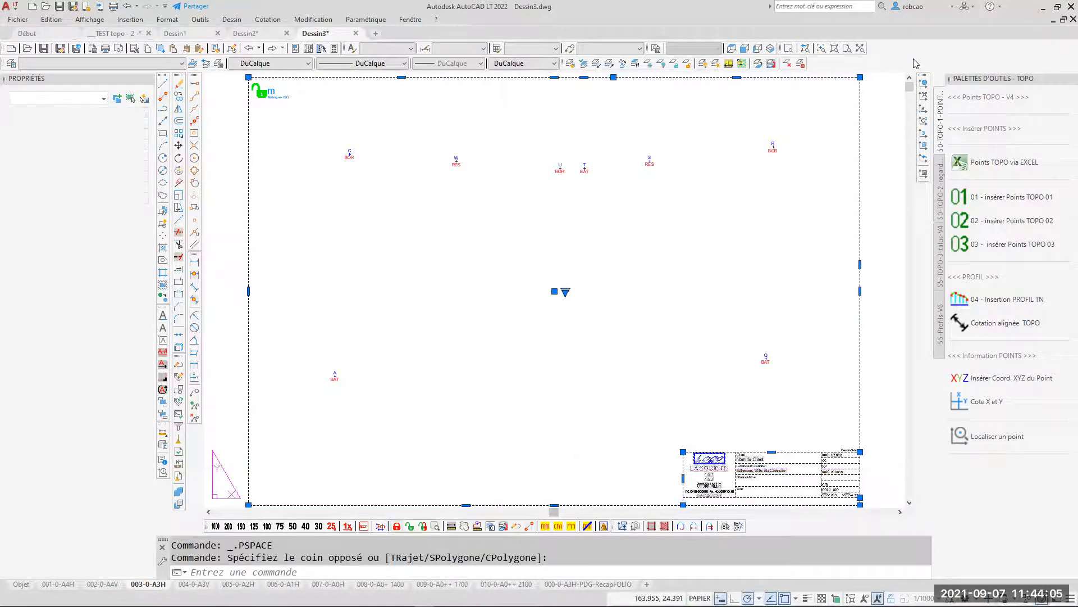
{"action": "left_click", "coordinate": [397, 525]}
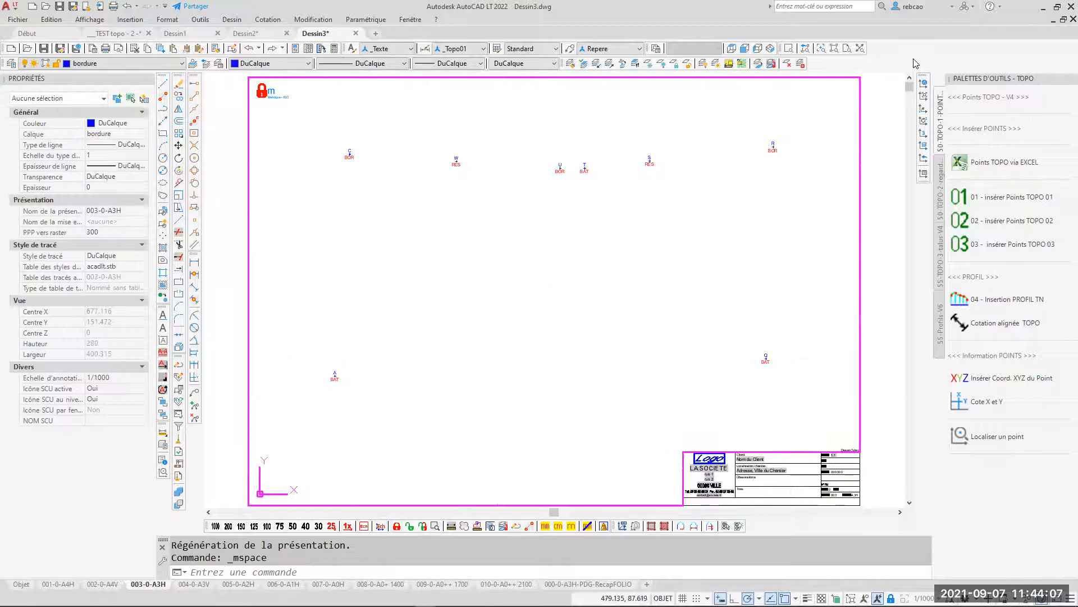
- Try to measure the text height of point A's label in paper space on the 003-0-A3H layout
{"action": "double_click", "coordinate": [228, 361]}
{"action": "scroll", "coordinate": [341, 378], "scroll_direction": "up", "scroll_amount": 4}
{"action": "middle_click_drag", "start_coordinate": [346, 377], "coordinate": [454, 363]}
{"action": "scroll", "coordinate": [454, 363], "scroll_direction": "up", "scroll_amount": 7}
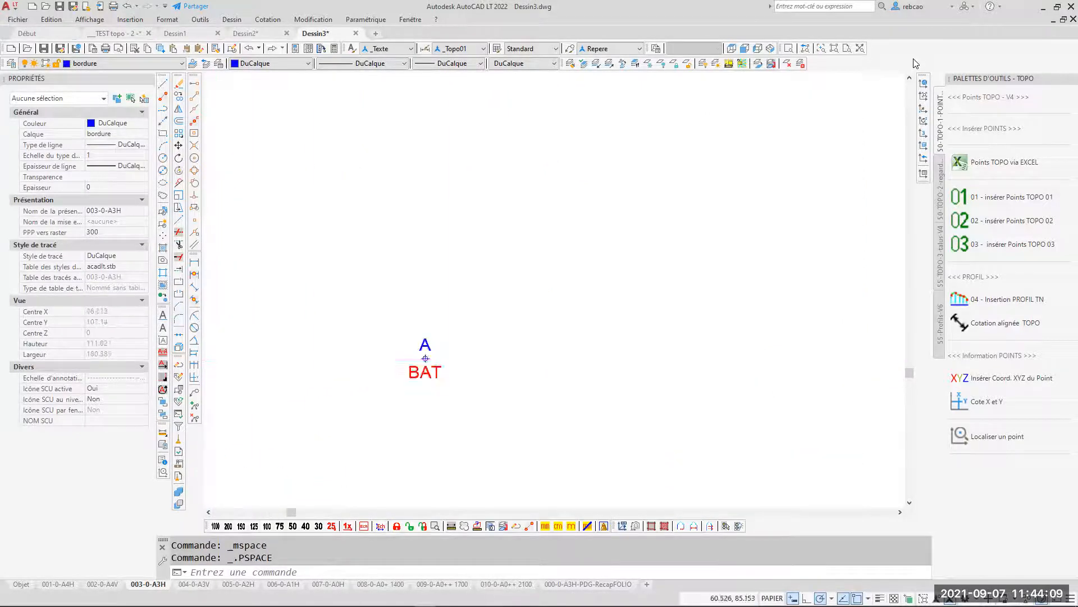
{"action": "scroll", "coordinate": [455, 370], "scroll_direction": "up", "scroll_amount": 2}
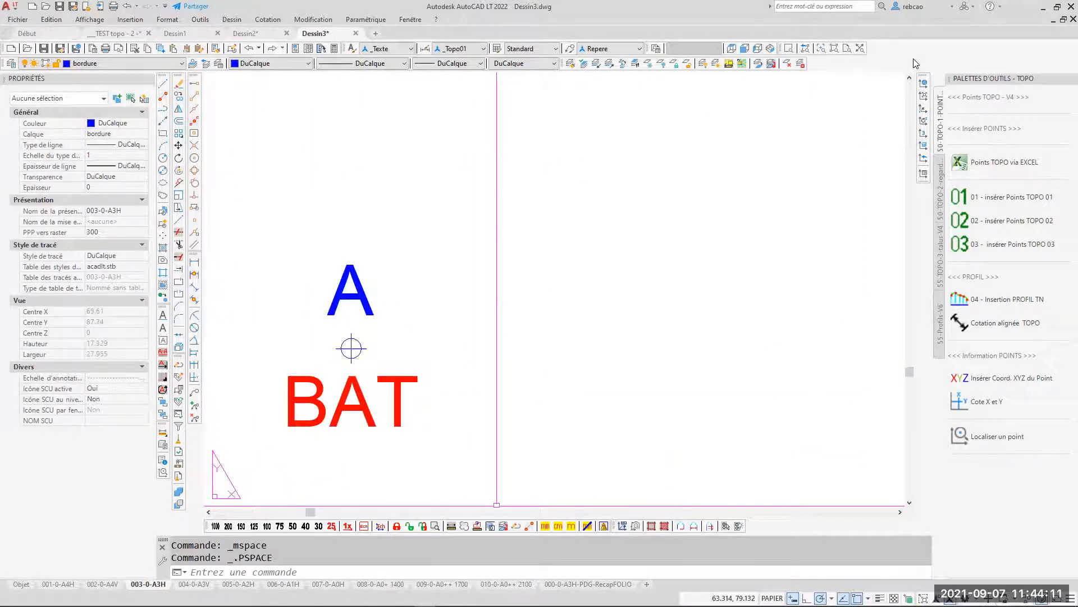
{"action": "left_click", "coordinate": [400, 316]}
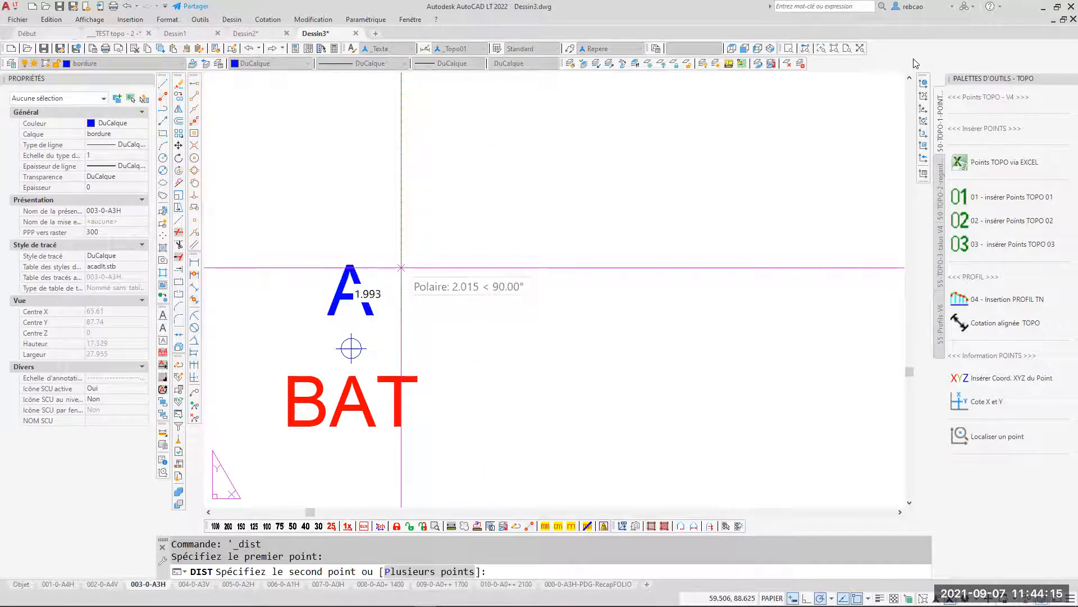
{"action": "type", "text": "2"}
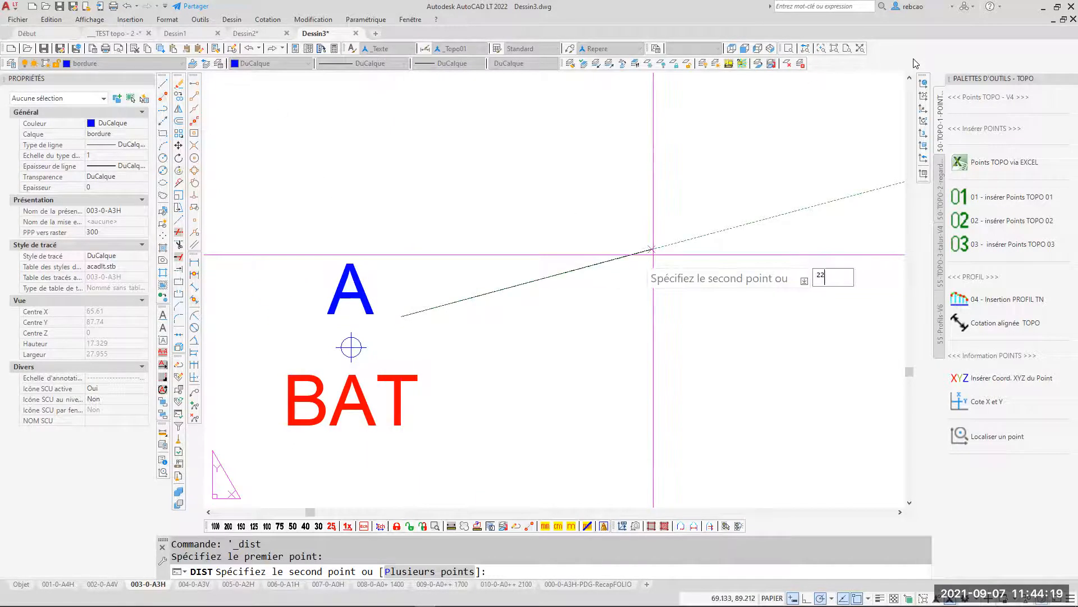
{"action": "type", "text": "2"}
{"action": "key", "text": "Escape"}
{"action": "key", "text": "Escape"}
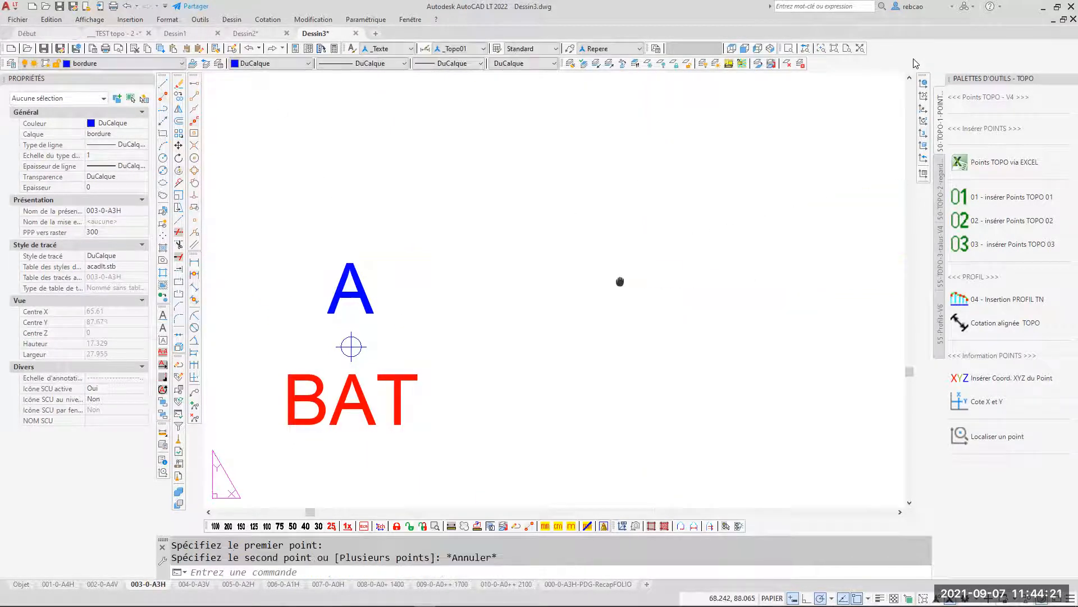
- Fit the whole 003-0-A3H sheet in view and reactivate model space inside its viewport
{"action": "middle_click", "coordinate": [620, 279]}
{"action": "middle_click", "coordinate": [620, 279]}
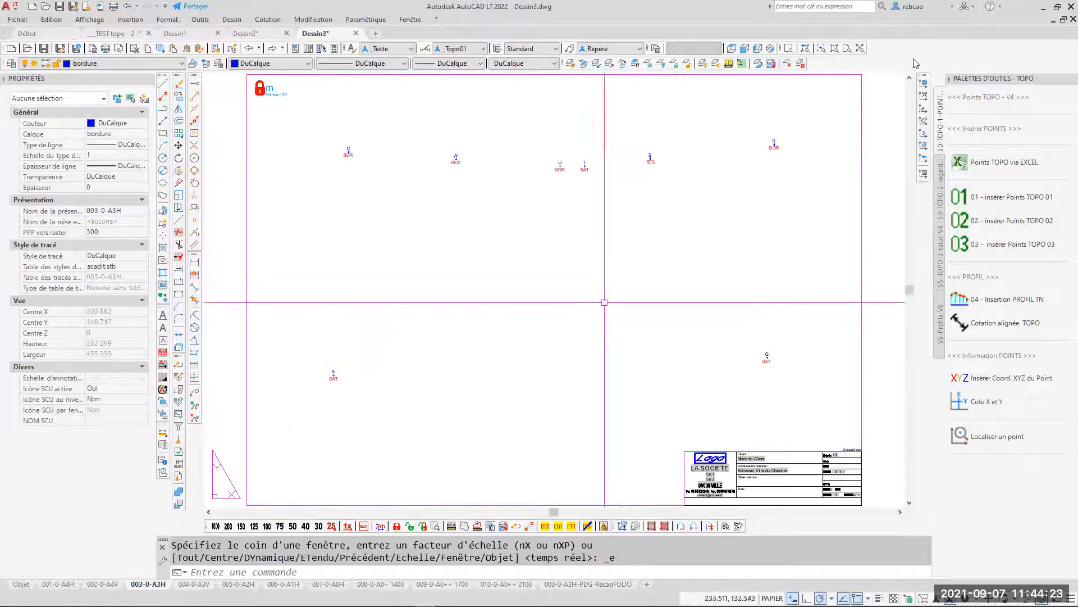
{"action": "left_click", "coordinate": [611, 303]}
{"action": "left_click", "coordinate": [608, 301]}
{"action": "double_click", "coordinate": [607, 302]}
{"action": "left_click", "coordinate": [604, 304]}
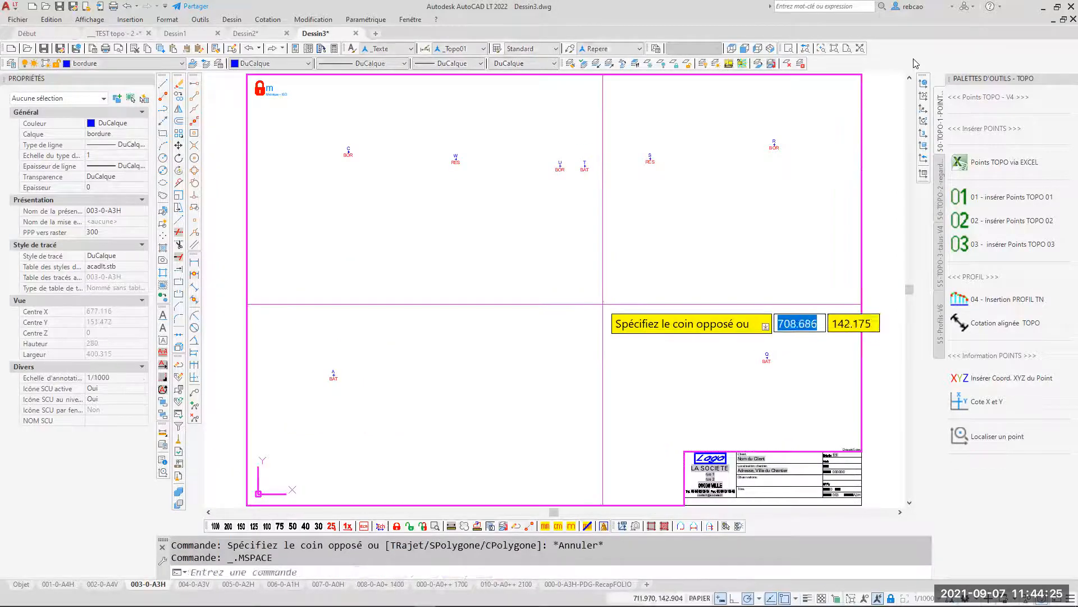
{"action": "left_click", "coordinate": [604, 303]}
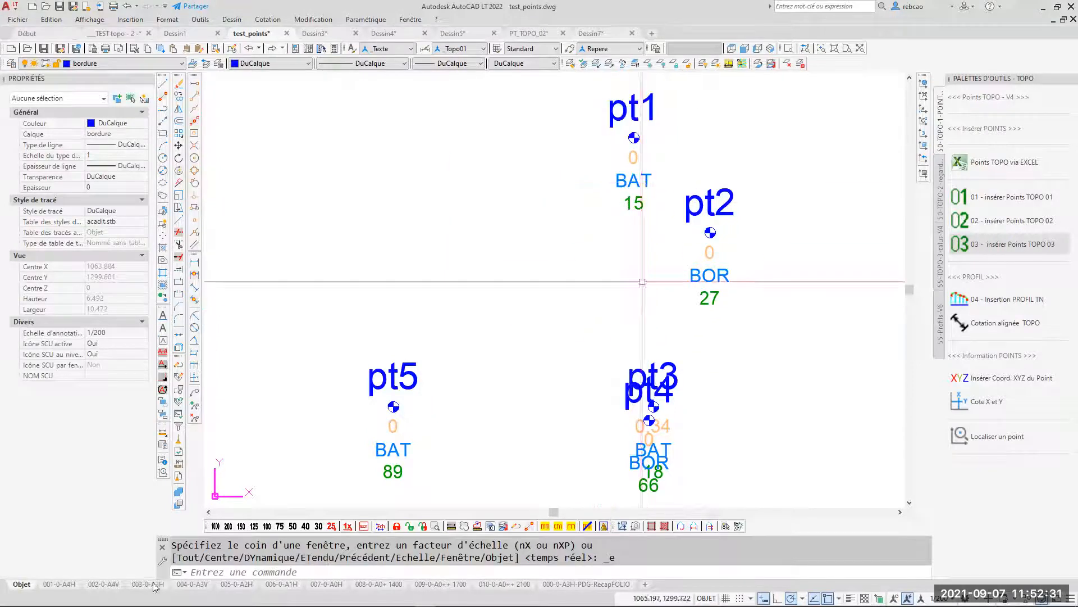
- Open the 001-0-A4H layout of test_points, apply the 1/200 scale to its viewport and fit points pt1 to pt5
{"action": "left_click", "coordinate": [59, 585]}
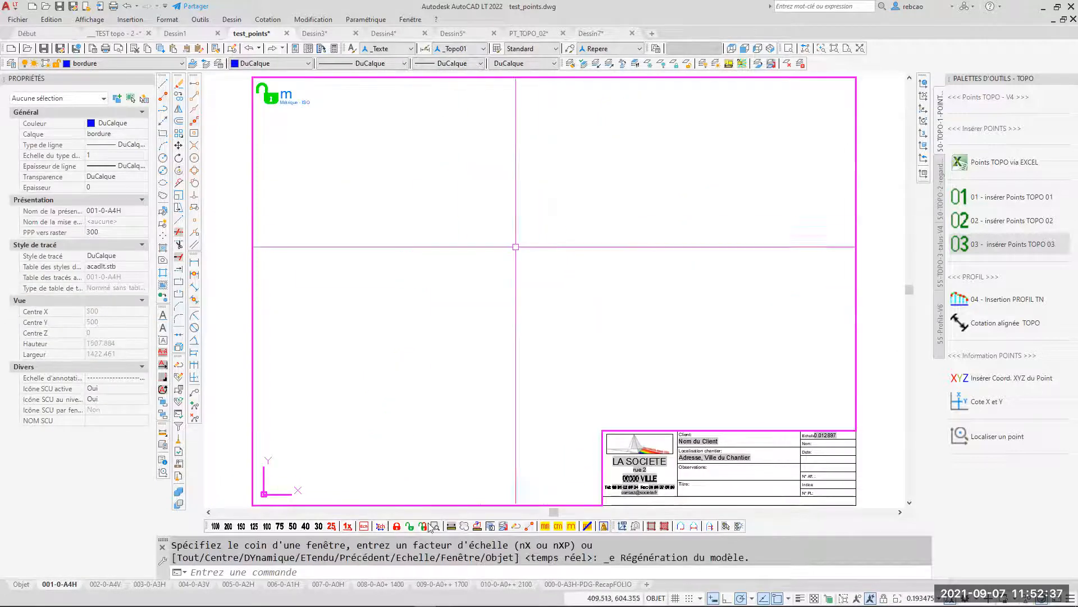
{"action": "left_click", "coordinate": [451, 526]}
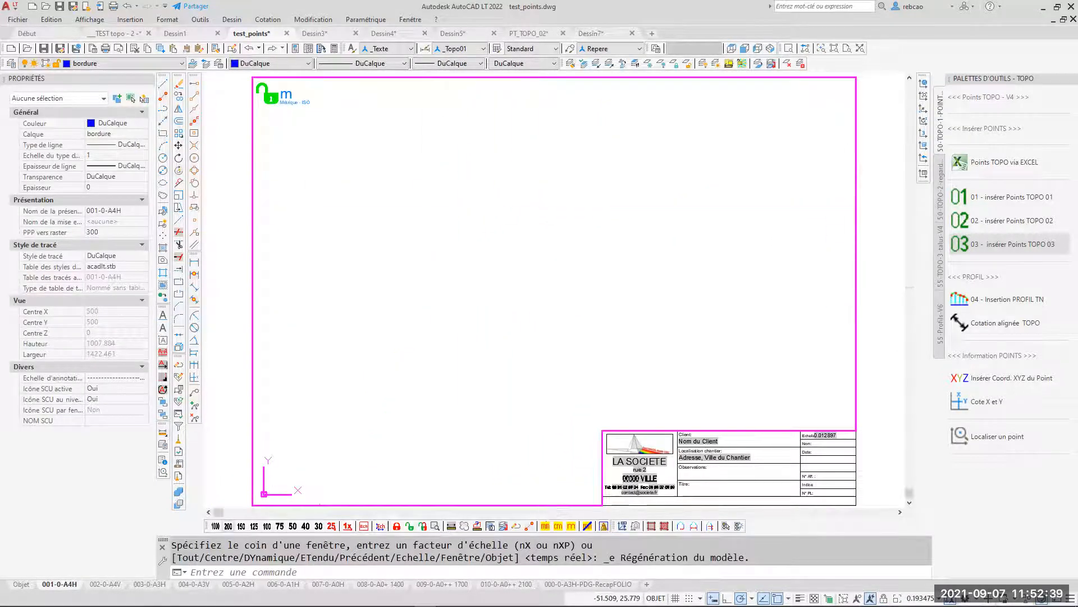
{"action": "left_click", "coordinate": [228, 527]}
{"action": "middle_click", "coordinate": [484, 308]}
{"action": "middle_click", "coordinate": [484, 308]}
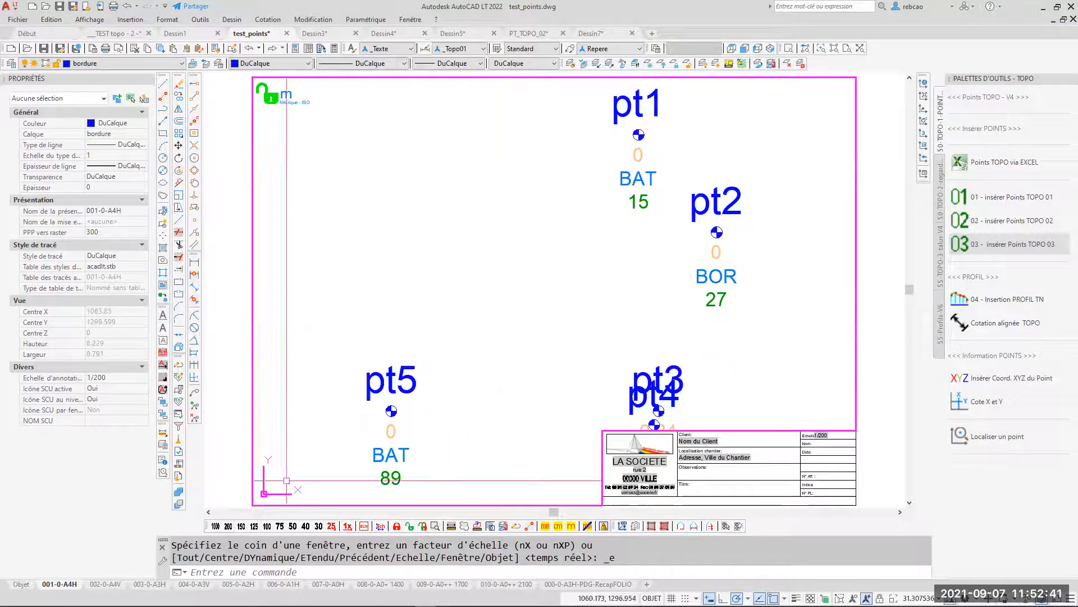
- Try the 1/50 scale on the 001-0-A4H viewport and start measuring a distance from point pt5
{"action": "left_click", "coordinate": [314, 527]}
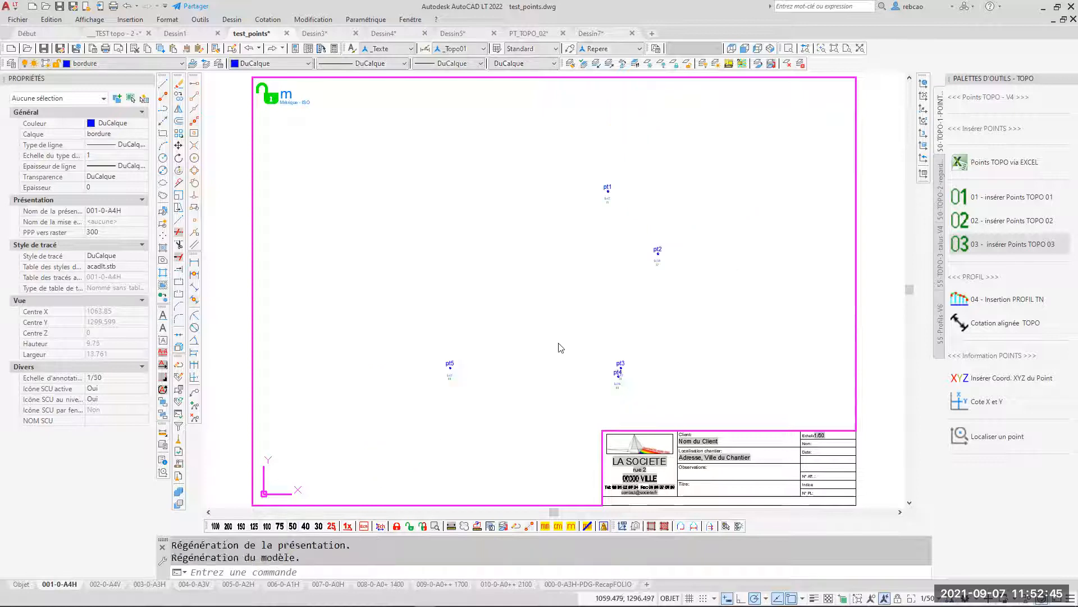
{"action": "left_click", "coordinate": [452, 526]}
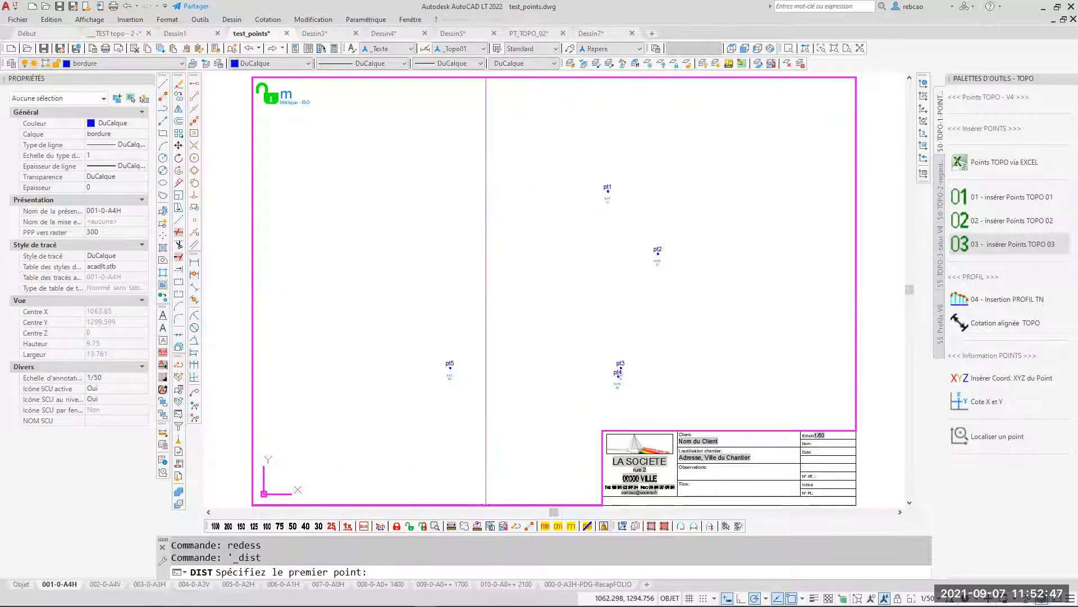
{"action": "left_click", "coordinate": [450, 370]}
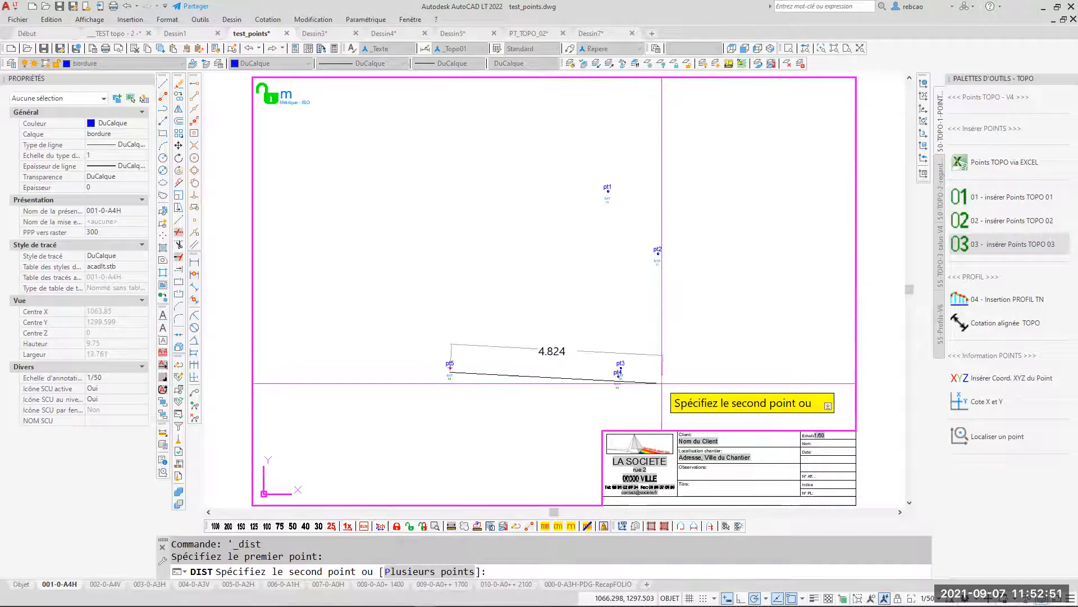
{"action": "key", "text": "Escape"}
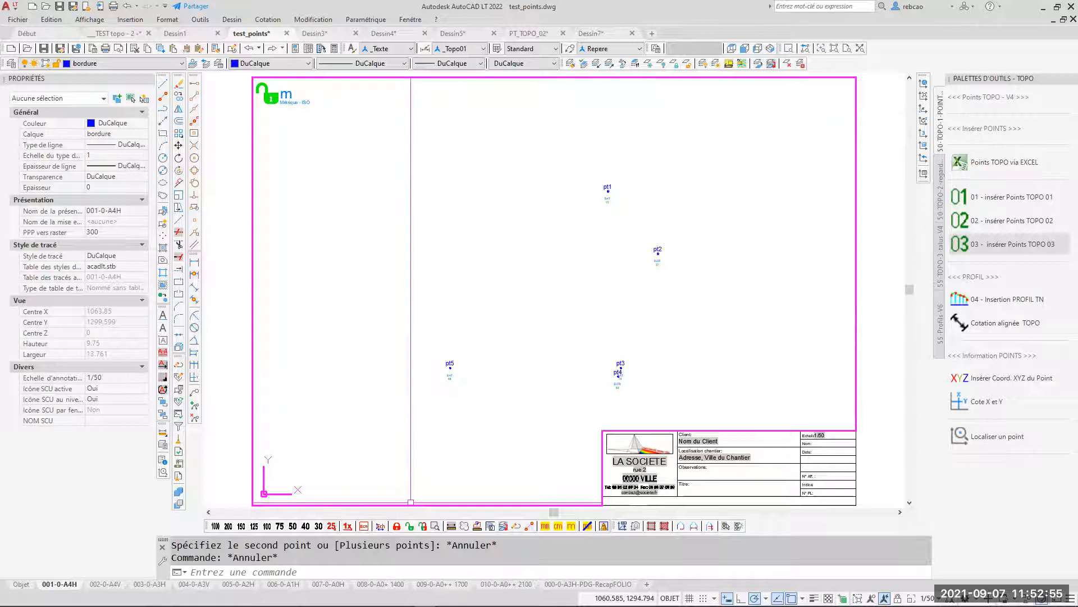
- Set the 001-0-A4H viewport's scale to 1/30 and lock it with the points shifted slightly upward in the frame
{"action": "left_click", "coordinate": [331, 527]}
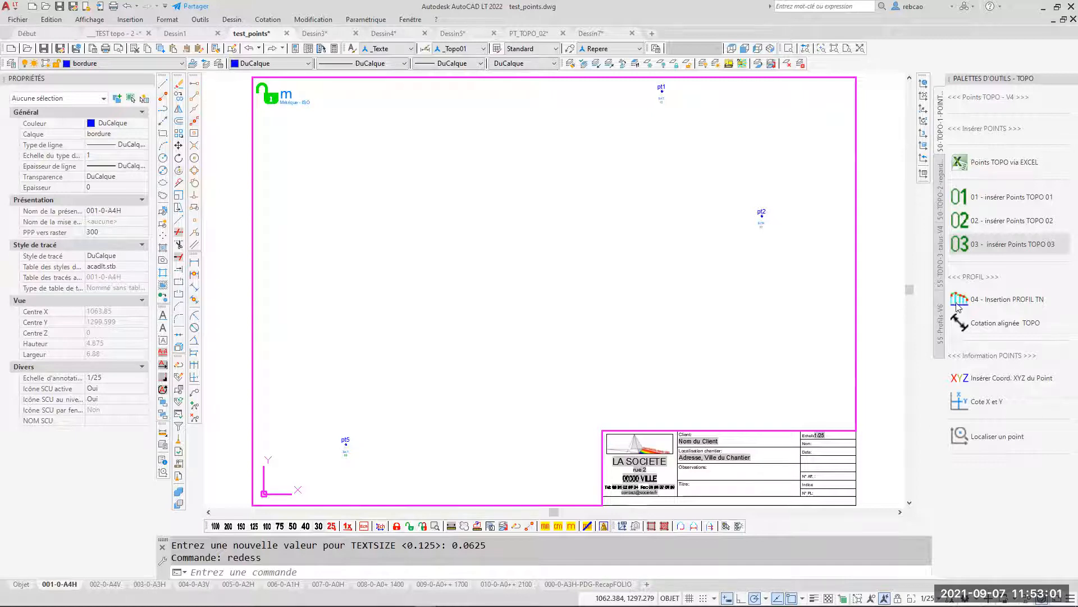
{"action": "left_click", "coordinate": [318, 526]}
{"action": "mouse_move", "coordinate": [551, 332]}
{"action": "middle_mouse_down"}
{"action": "mouse_move", "coordinate": [561, 315]}
{"action": "mouse_move", "coordinate": [550, 307]}
{"action": "middle_mouse_up"}
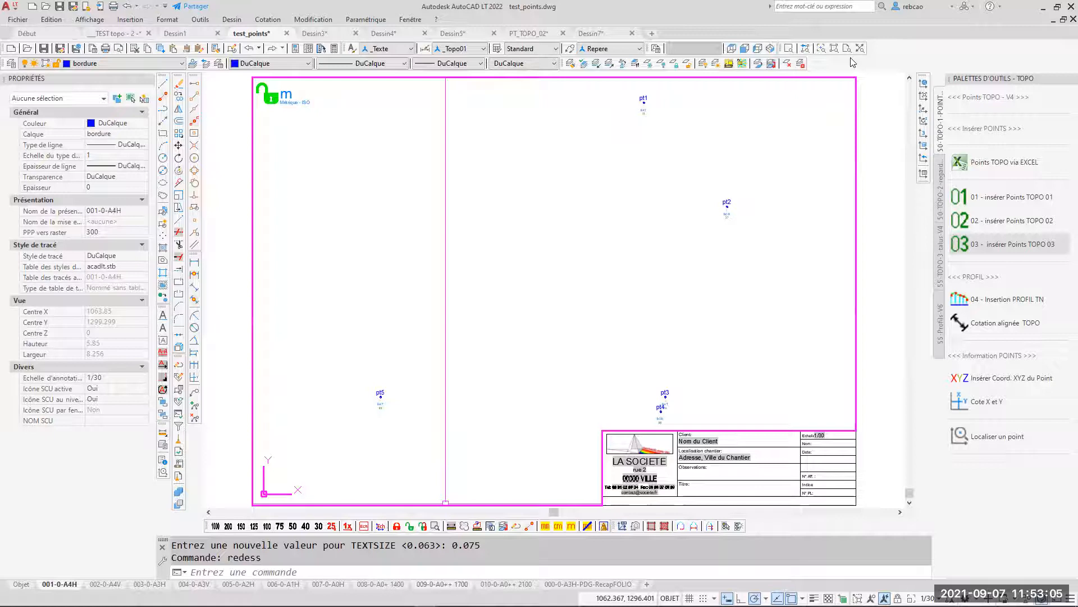
{"action": "left_click", "coordinate": [397, 526]}
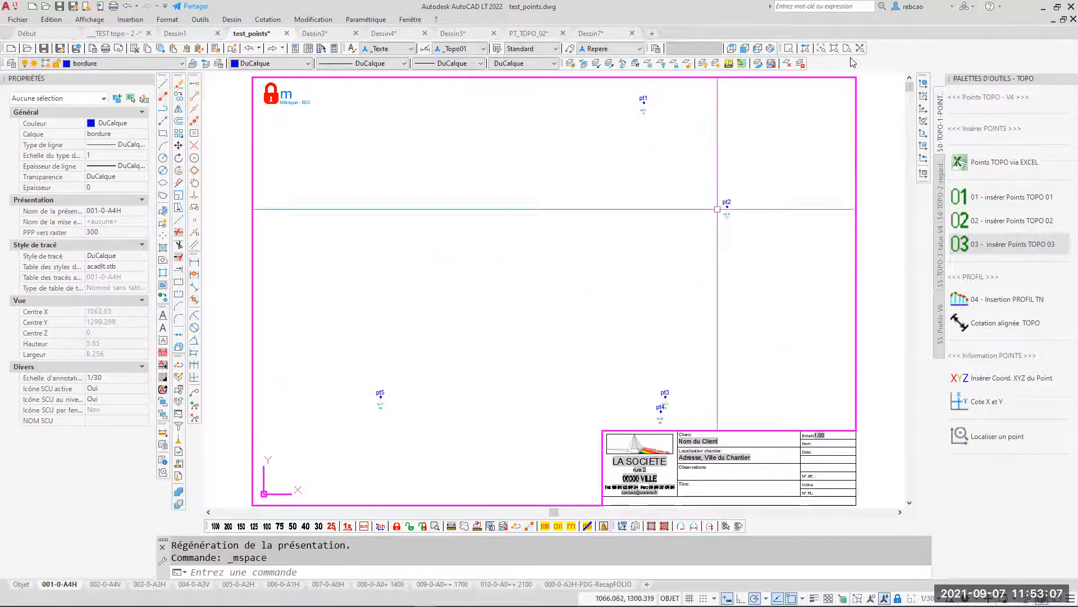
- Freeze the layers of pt2's number 27, BOR type code and level value in the 001-0-A4H viewport
{"action": "scroll", "coordinate": [724, 197], "scroll_direction": "up", "scroll_amount": 4}
{"action": "scroll", "coordinate": [729, 236], "scroll_direction": "up", "scroll_amount": 5}
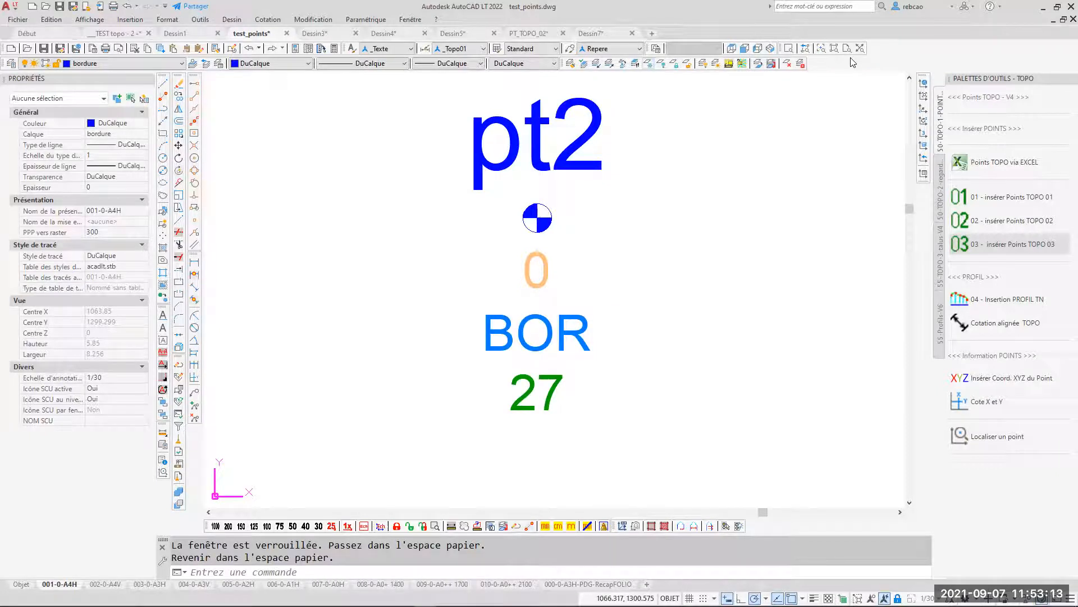
{"action": "left_click", "coordinate": [649, 63]}
{"action": "left_click", "coordinate": [549, 392]}
{"action": "left_click", "coordinate": [555, 335]}
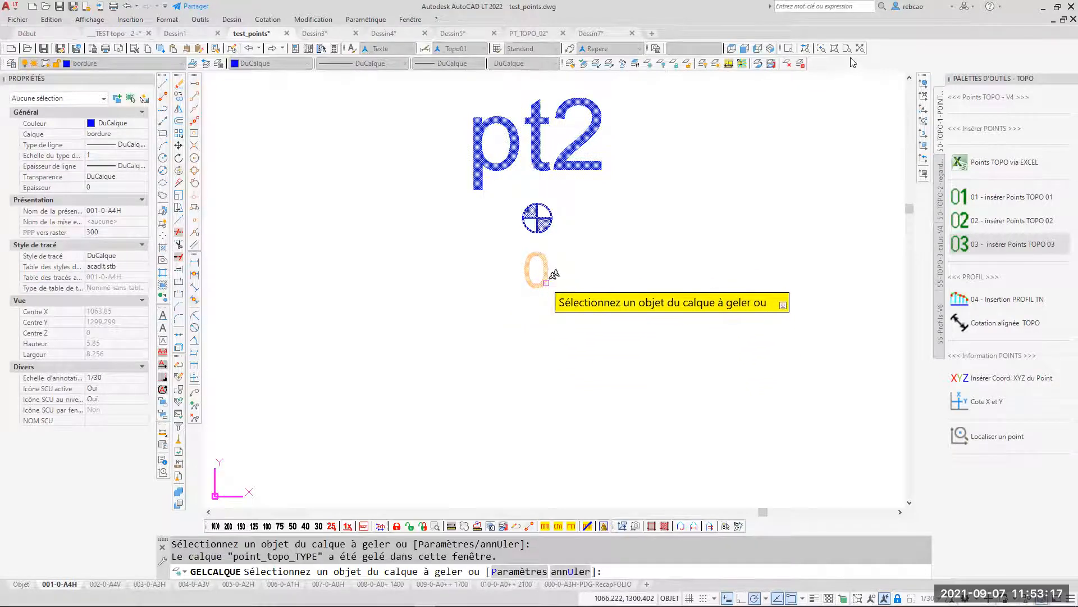
{"action": "left_click", "coordinate": [546, 282]}
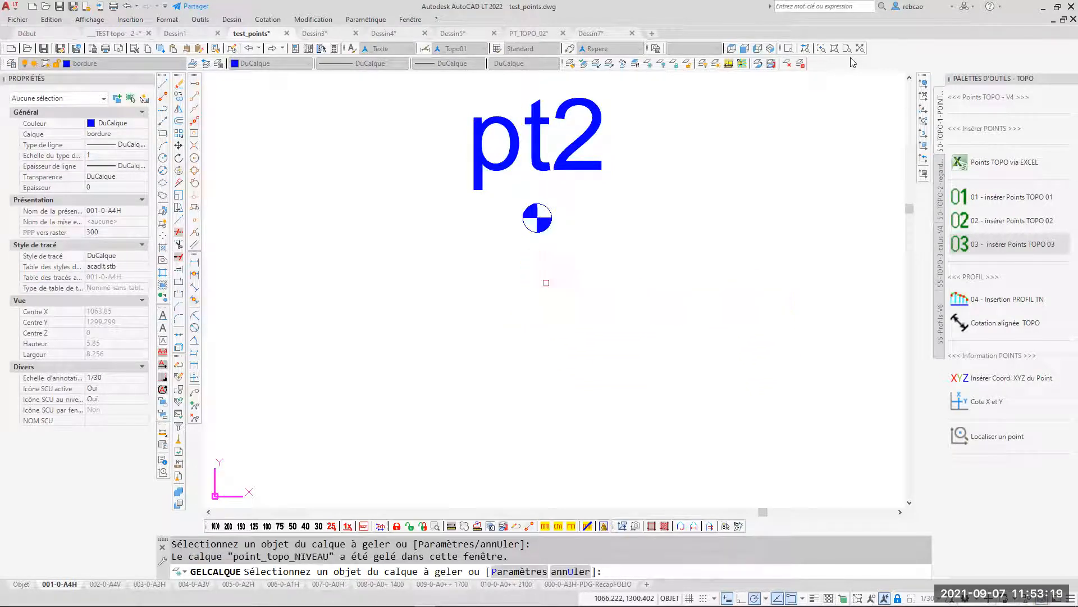
{"action": "scroll", "coordinate": [688, 481], "scroll_direction": "down", "scroll_amount": 5}
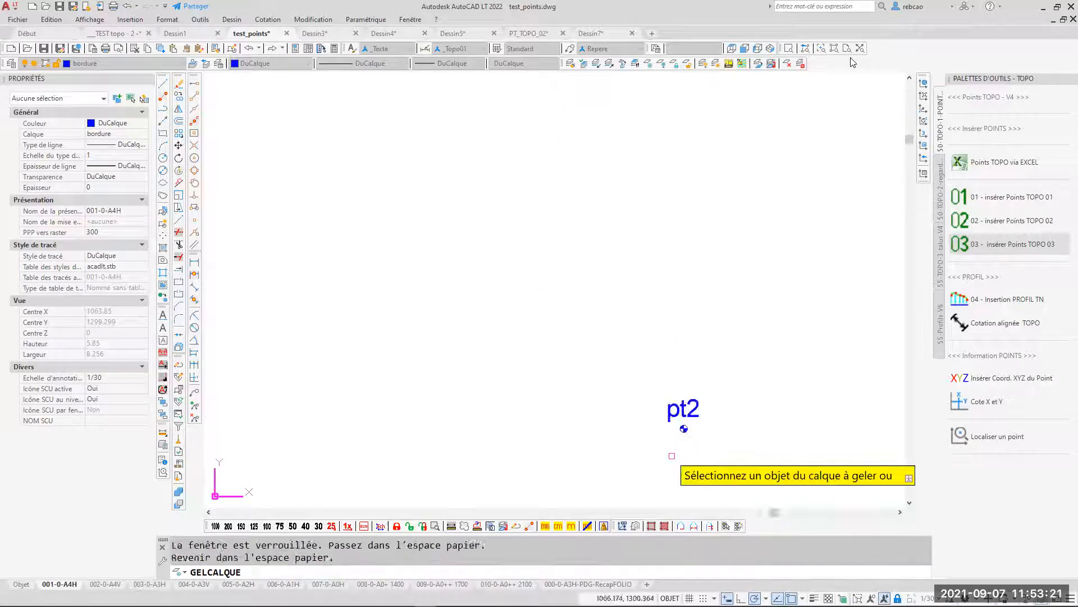
{"action": "scroll", "coordinate": [658, 359], "scroll_direction": "down", "scroll_amount": 5}
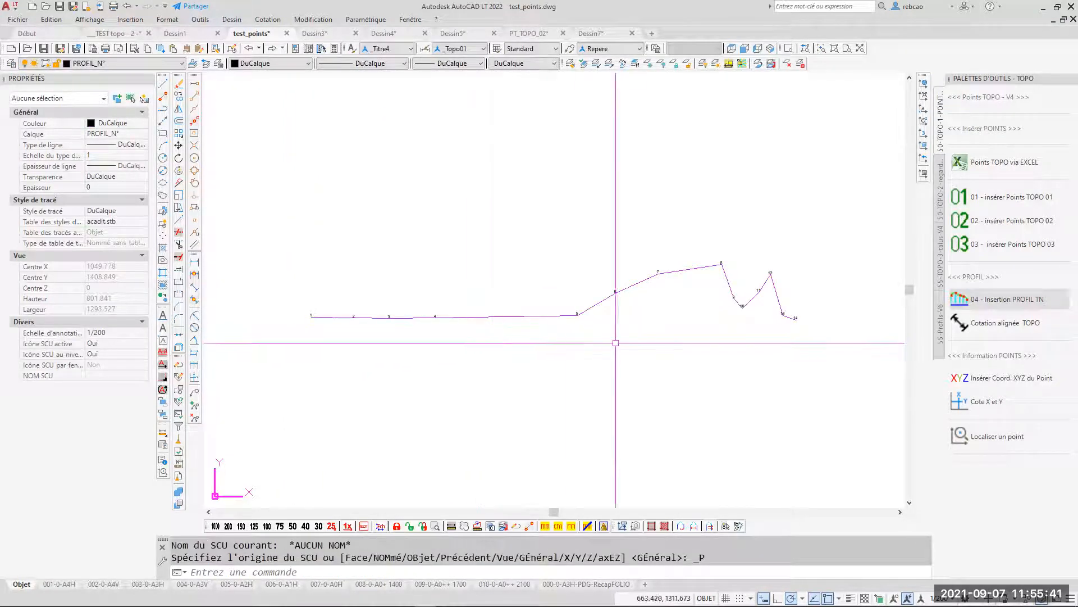
- Examine the terrain profile in model space and check the properties of its point 2 number label
{"action": "scroll", "coordinate": [354, 321], "scroll_direction": "up", "scroll_amount": 5}
{"action": "left_click", "coordinate": [358, 311]}
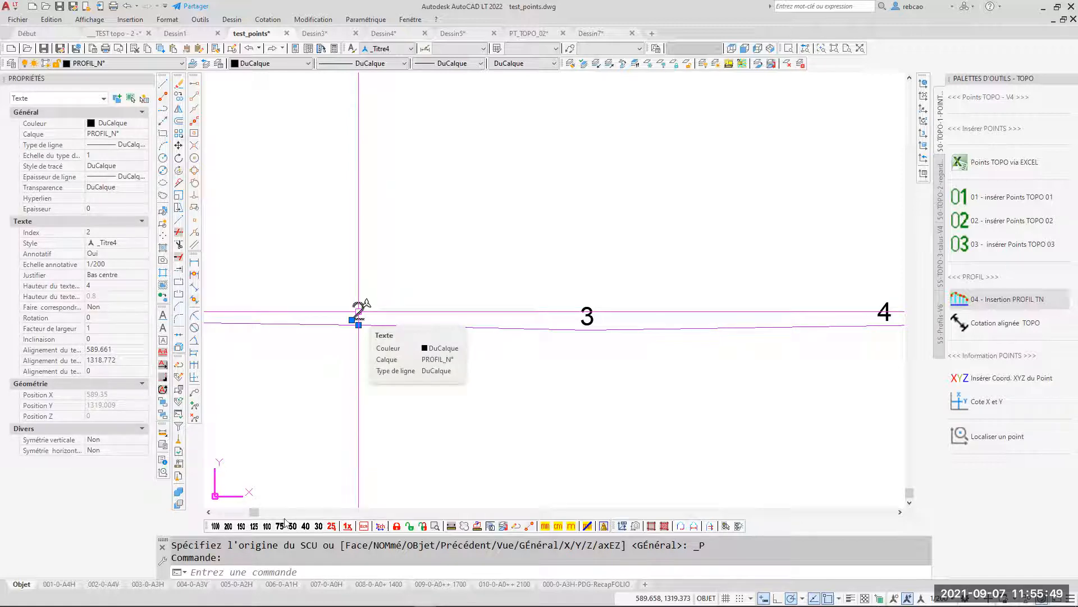
{"action": "left_click", "coordinate": [216, 527]}
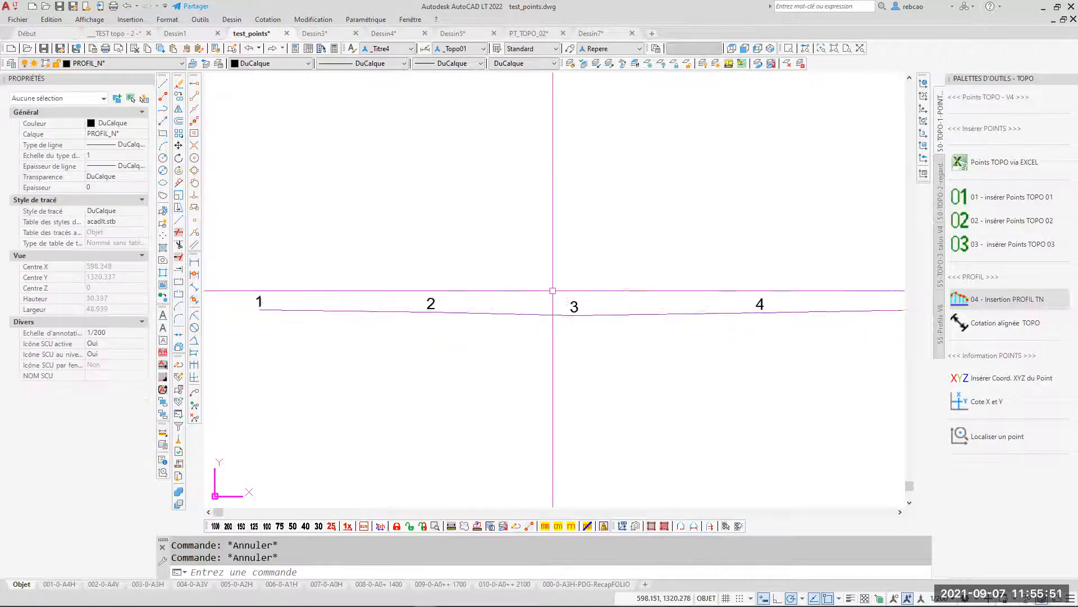
{"action": "mouse_move", "coordinate": [567, 295]}
{"action": "middle_mouse_down"}
{"action": "mouse_move", "coordinate": [363, 297]}
{"action": "mouse_move", "coordinate": [378, 290]}
{"action": "middle_mouse_up"}
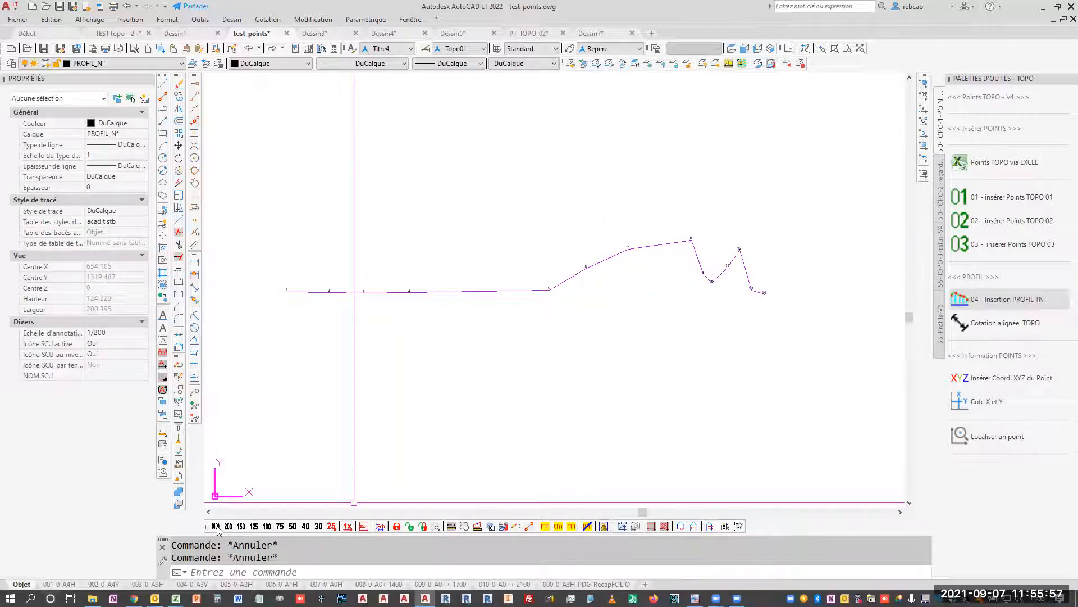
- Open the 003-0-A3H layout and fit the whole terrain profile inside its viewport
{"action": "left_click", "coordinate": [148, 584]}
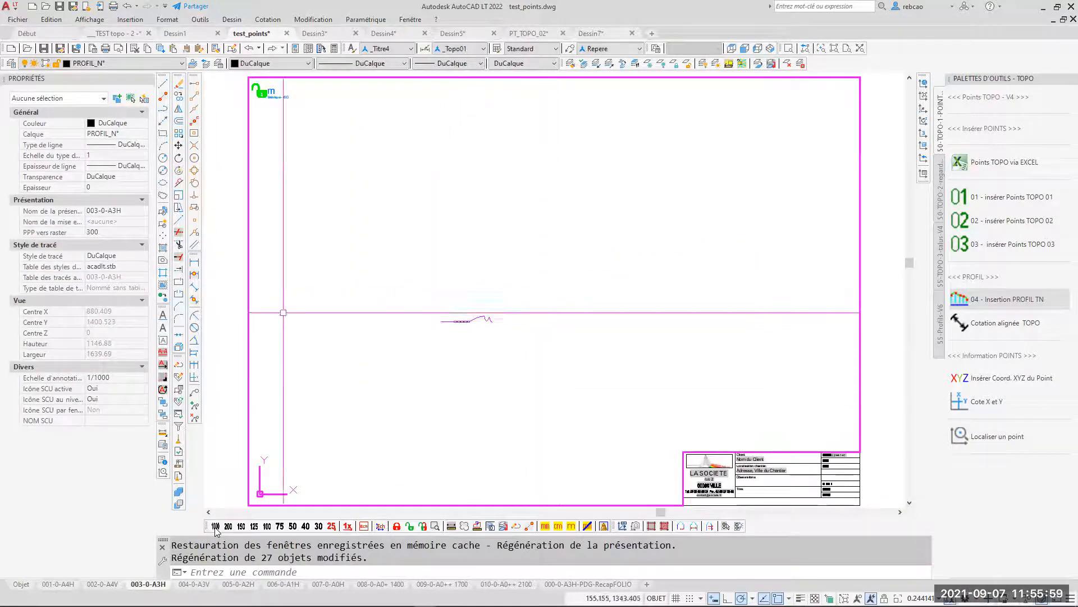
{"action": "middle_click", "coordinate": [568, 231]}
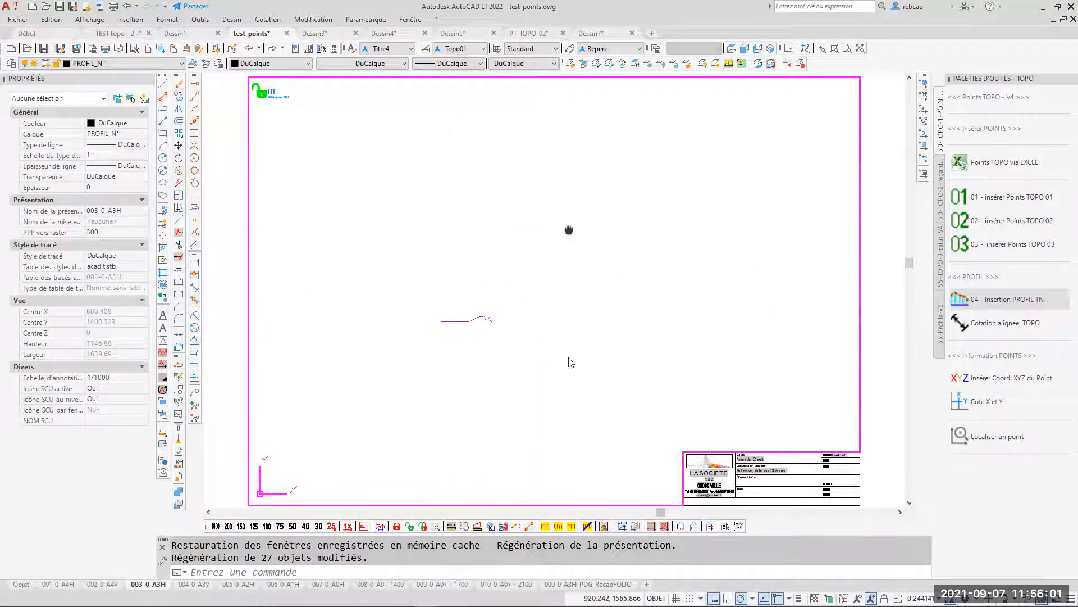
{"action": "middle_click", "coordinate": [569, 231]}
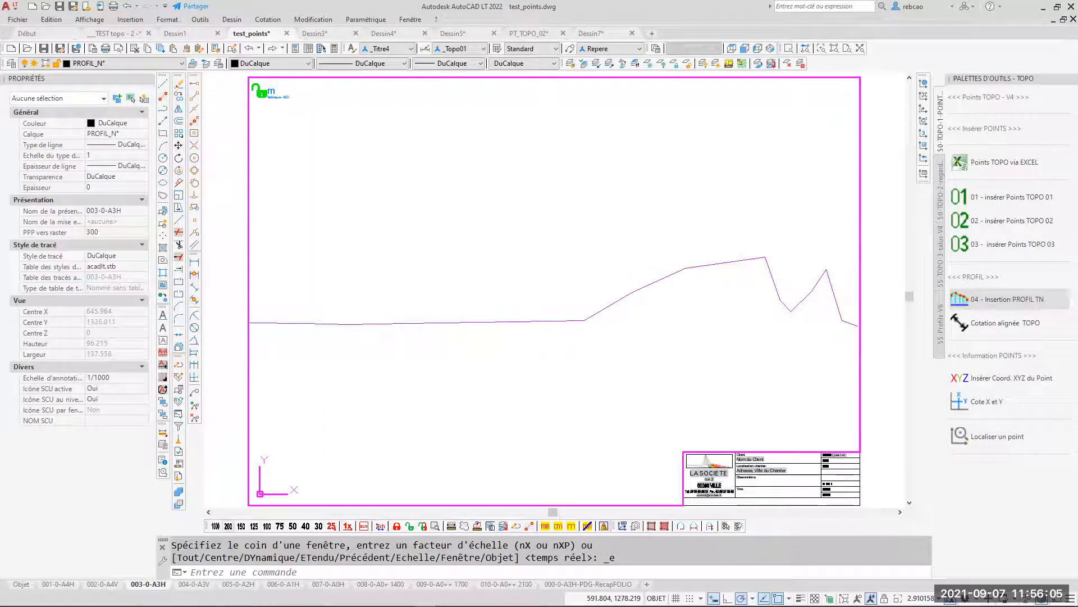
- Try the 1/200 and 1/1000 scales on the 003-0-A3H viewport, settle on 1/500 and lock it
{"action": "left_click", "coordinate": [228, 526]}
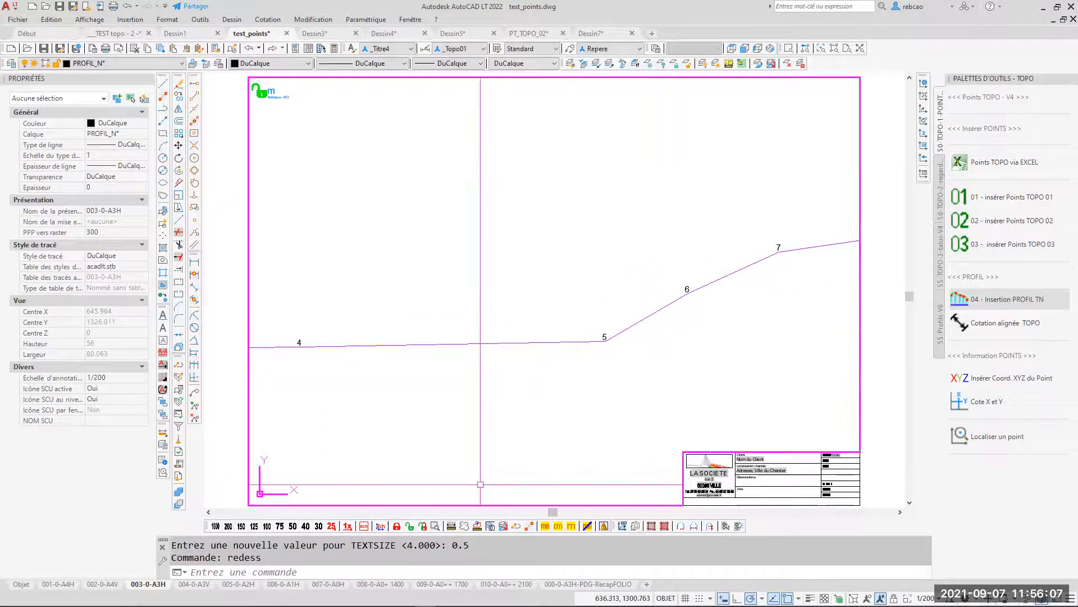
{"action": "left_click", "coordinate": [215, 526]}
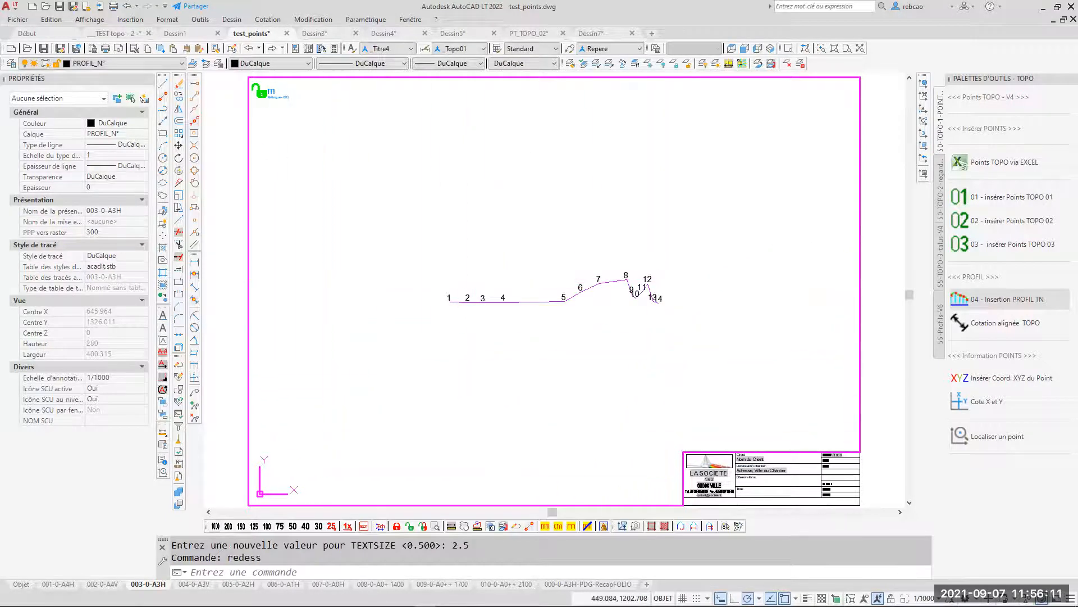
{"action": "left_click", "coordinate": [215, 526]}
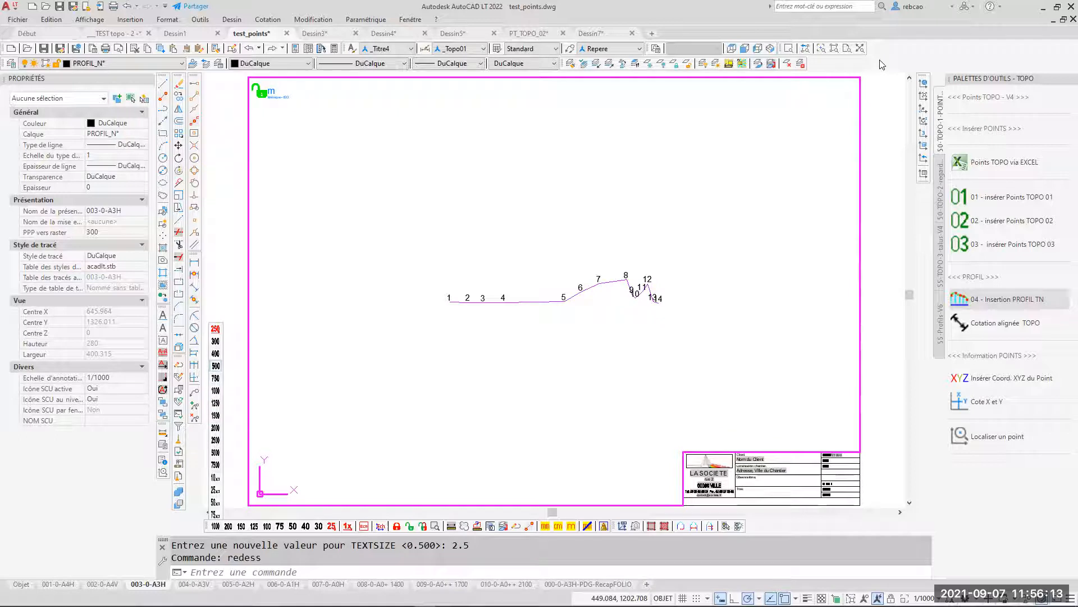
{"action": "left_click", "coordinate": [215, 366]}
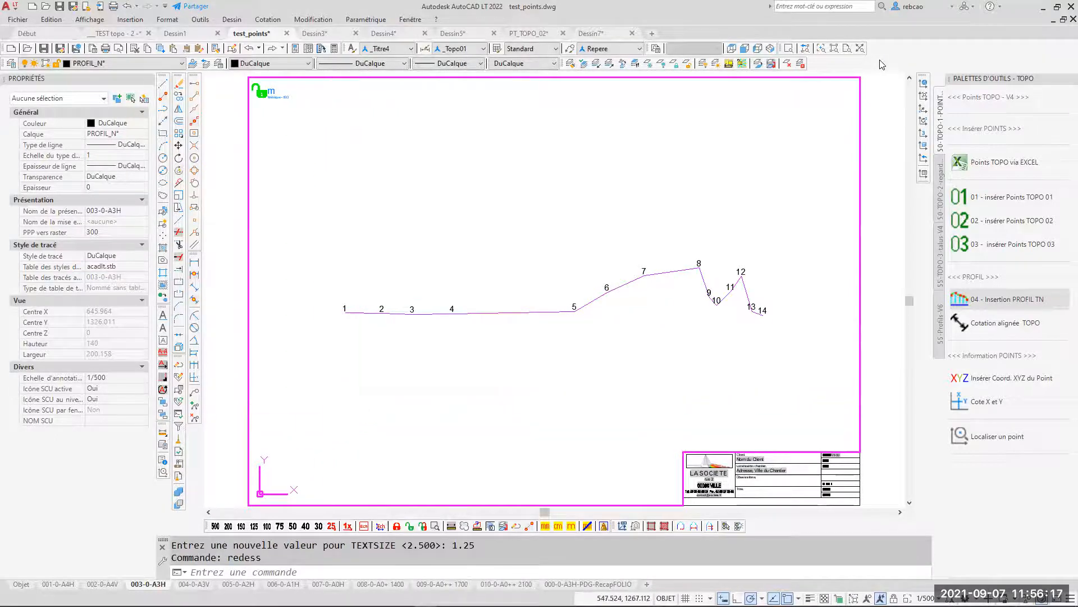
{"action": "left_click", "coordinate": [215, 526]}
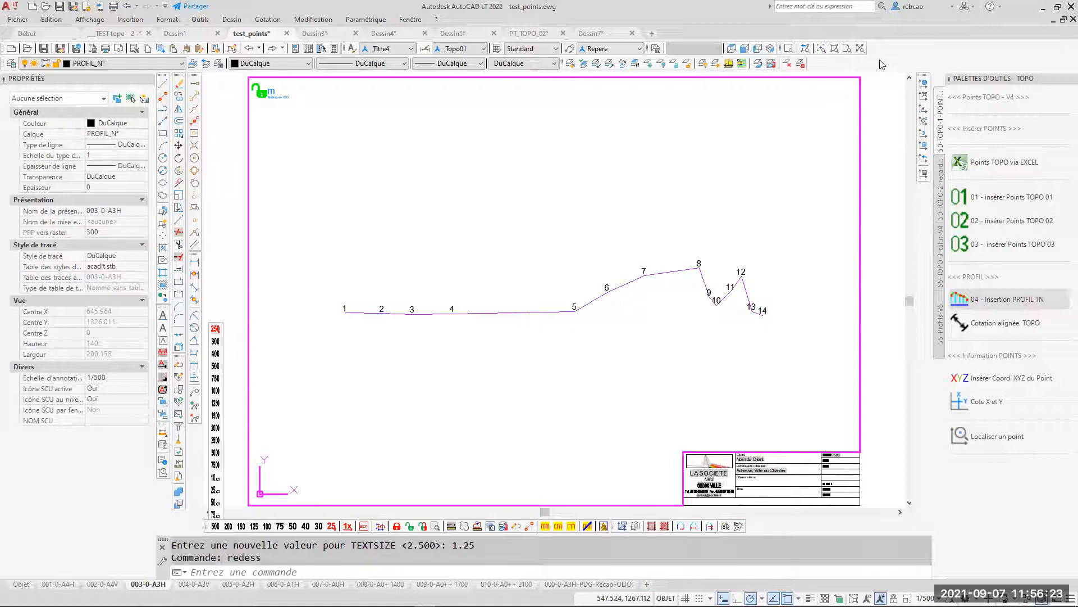
{"action": "key", "text": "Escape"}
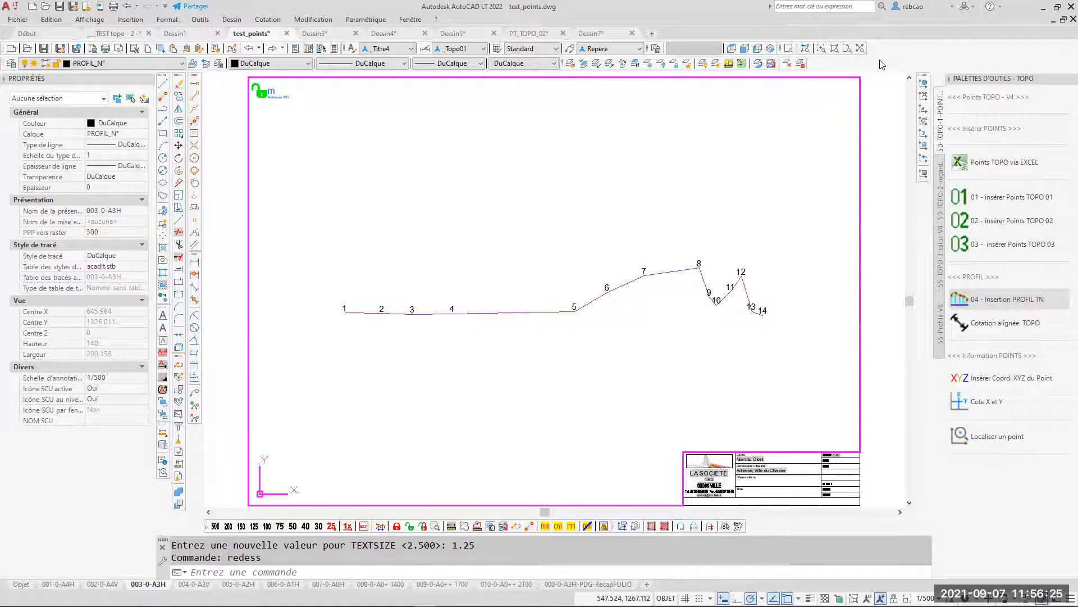
{"action": "left_click", "coordinate": [397, 526]}
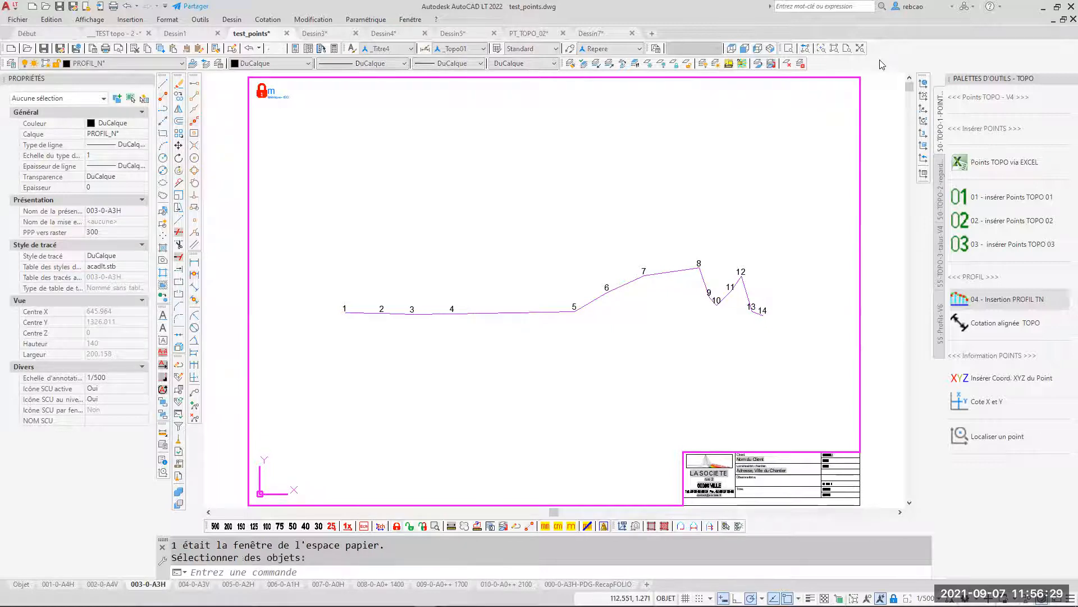
{"action": "key", "text": "Return"}
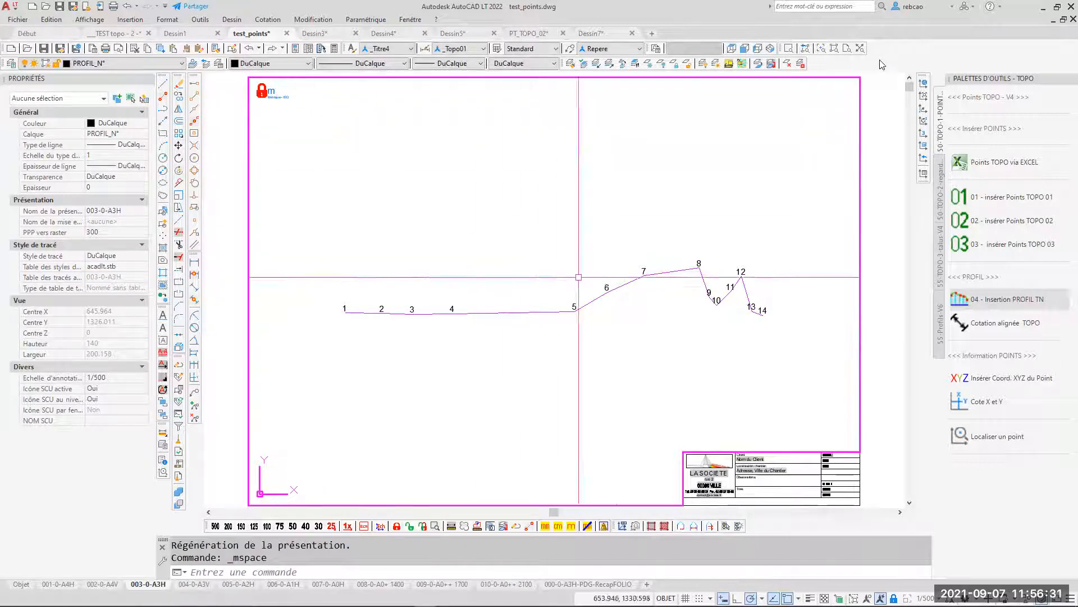
- Examine the profile's number labels through the locked viewport and check the text properties of label 14
{"action": "scroll", "coordinate": [632, 300], "scroll_direction": "up", "scroll_amount": 2}
{"action": "middle_click_drag", "start_coordinate": [713, 315], "coordinate": [442, 235]}
{"action": "mouse_move", "coordinate": [623, 330]}
{"action": "middle_mouse_down"}
{"action": "mouse_move", "coordinate": [625, 183]}
{"action": "mouse_move", "coordinate": [739, 379]}
{"action": "middle_mouse_up"}
{"action": "scroll", "coordinate": [706, 266], "scroll_direction": "up", "scroll_amount": 4}
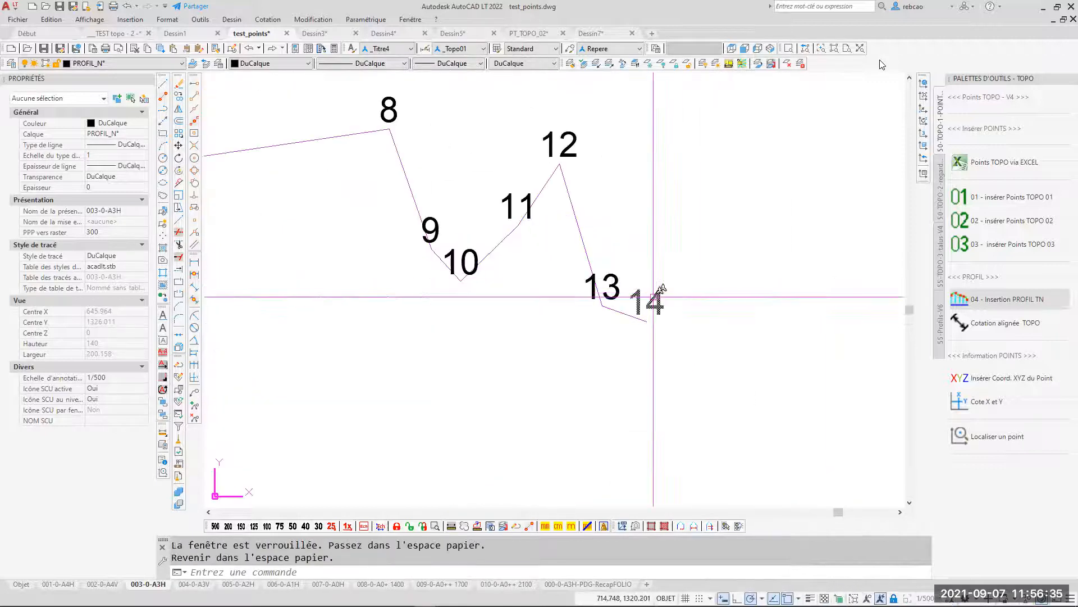
{"action": "left_click", "coordinate": [653, 296]}
{"action": "mouse_move", "coordinate": [564, 229]}
{"action": "middle_mouse_down"}
{"action": "mouse_move", "coordinate": [680, 275]}
{"action": "mouse_move", "coordinate": [642, 257]}
{"action": "middle_mouse_up"}
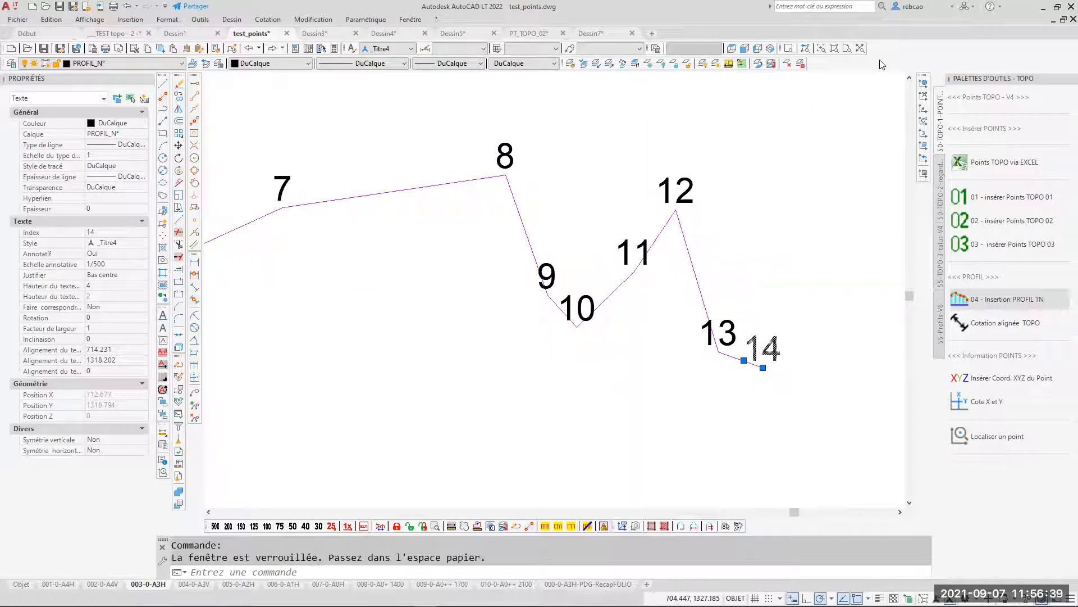
{"action": "scroll", "coordinate": [642, 257], "scroll_direction": "up", "scroll_amount": 2}
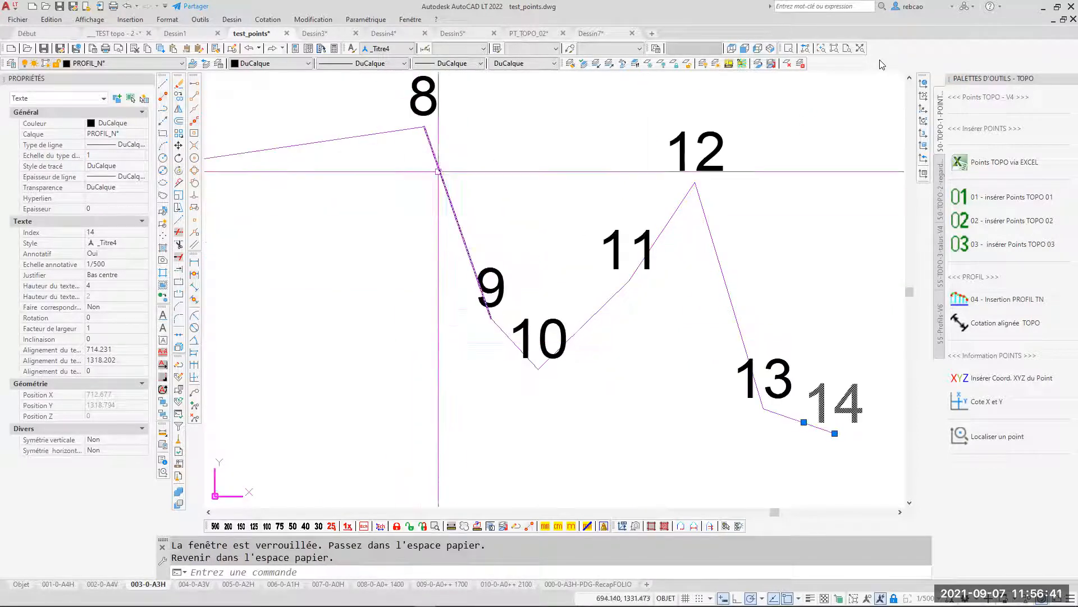
{"action": "middle_click_drag", "start_coordinate": [546, 234], "coordinate": [635, 219]}
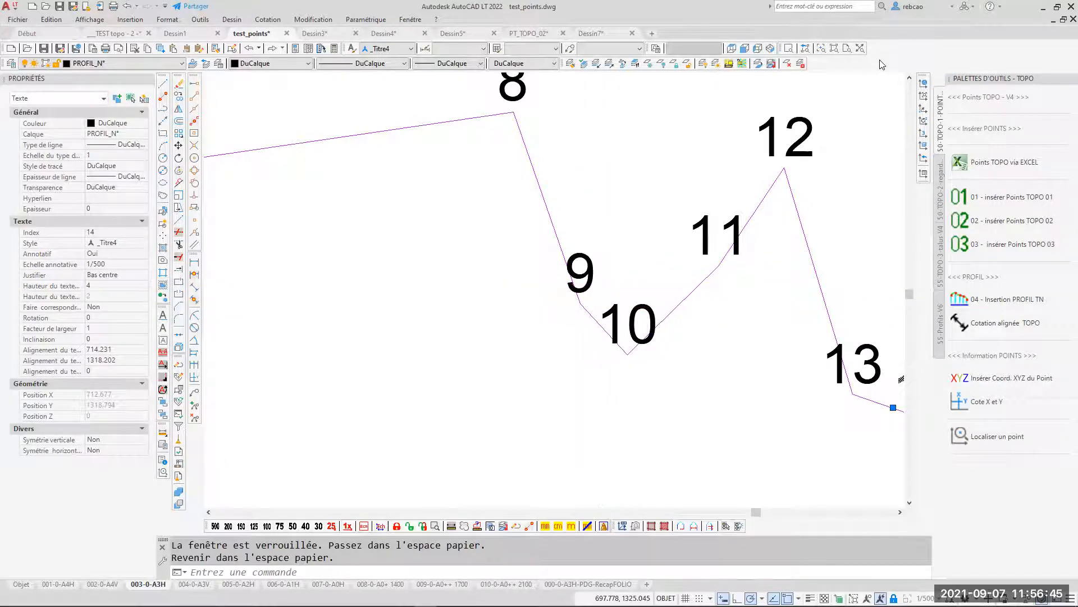
{"action": "middle_click_drag", "start_coordinate": [484, 251], "coordinate": [571, 250]}
{"action": "scroll", "coordinate": [571, 250], "scroll_direction": "down", "scroll_amount": 2}
{"action": "middle_click_drag", "start_coordinate": [436, 188], "coordinate": [549, 229]}
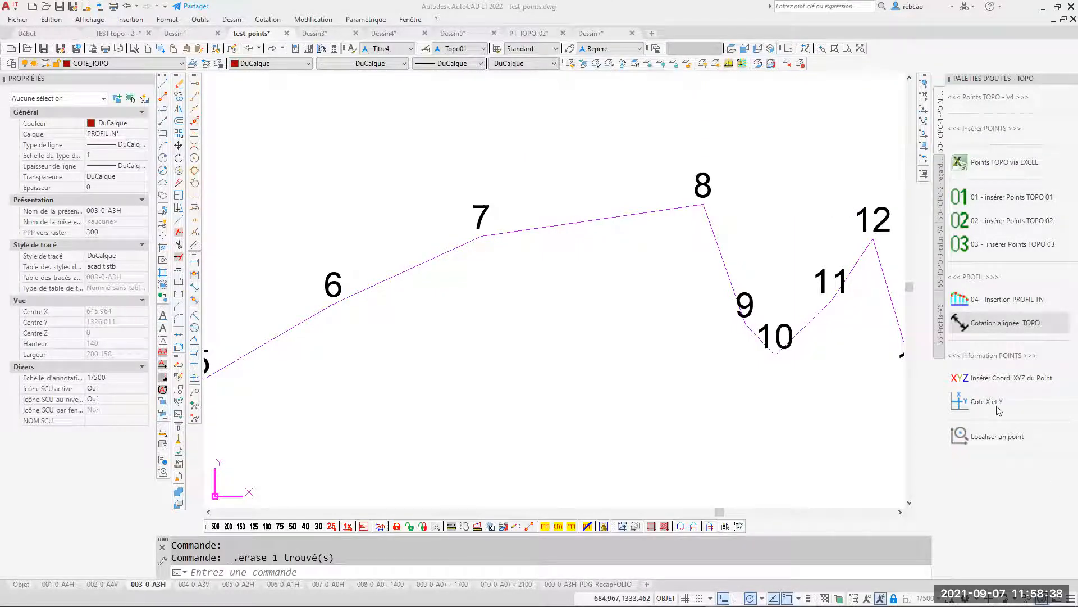
- Add aligned topo dimensions to the profile segments 7–8, 6–7, 5–6 and 4–5
{"action": "left_click", "coordinate": [961, 325]}
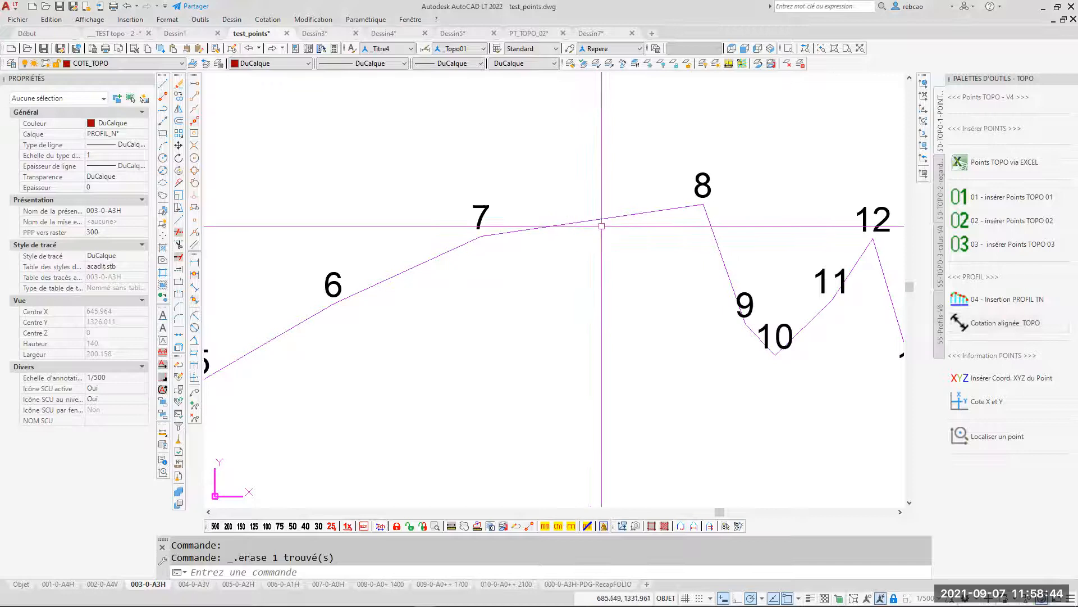
{"action": "left_click", "coordinate": [977, 323]}
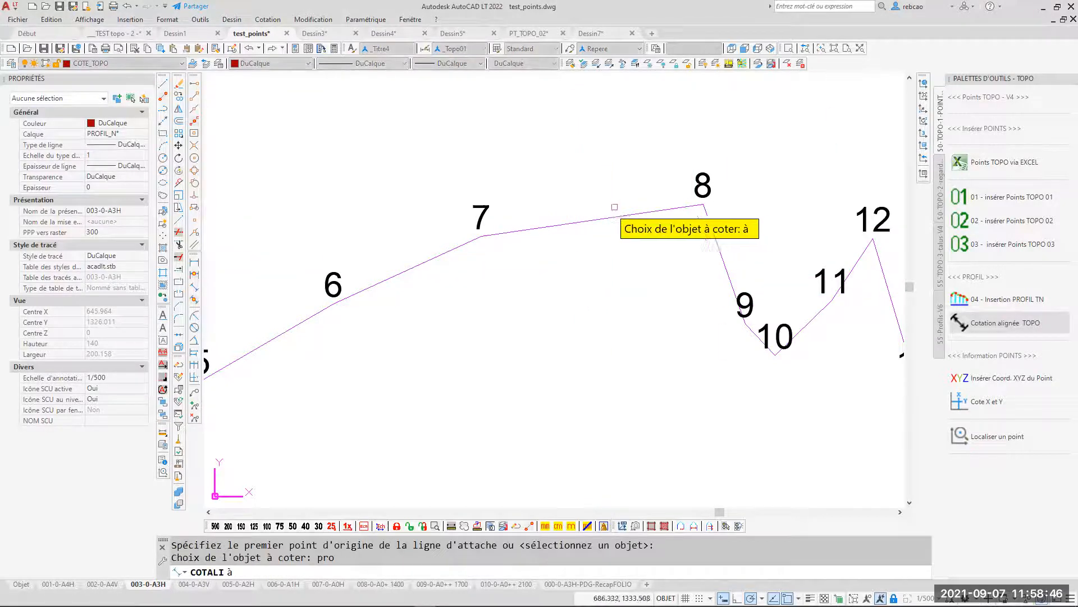
{"action": "left_click", "coordinate": [578, 222]}
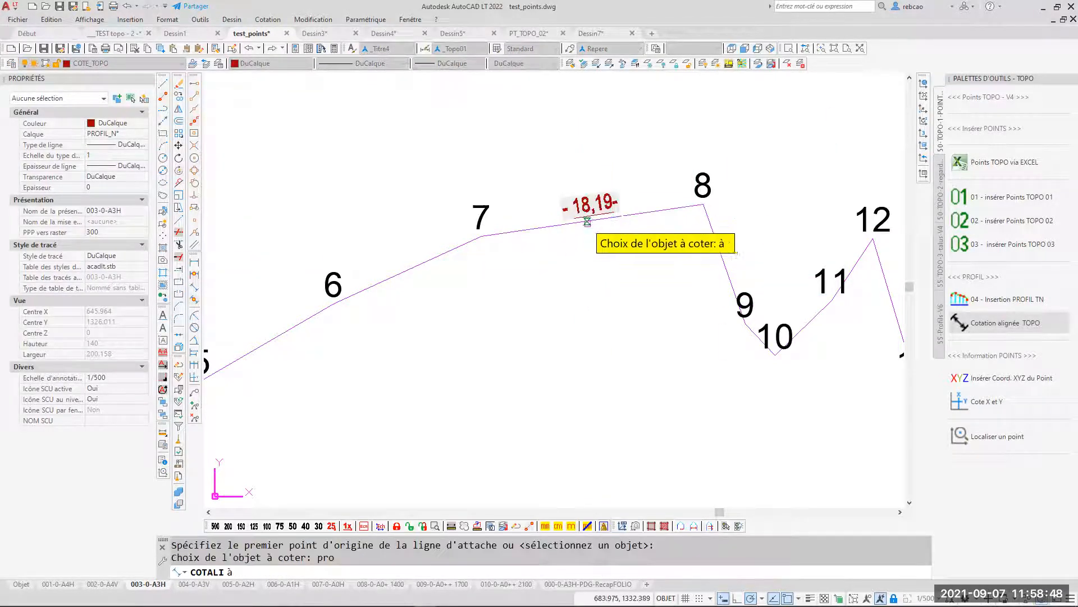
{"action": "left_click", "coordinate": [402, 272]}
{"action": "middle_click_drag", "start_coordinate": [432, 345], "coordinate": [614, 304]}
{"action": "left_click", "coordinate": [455, 298]}
{"action": "middle_click_drag", "start_coordinate": [543, 351], "coordinate": [793, 335]}
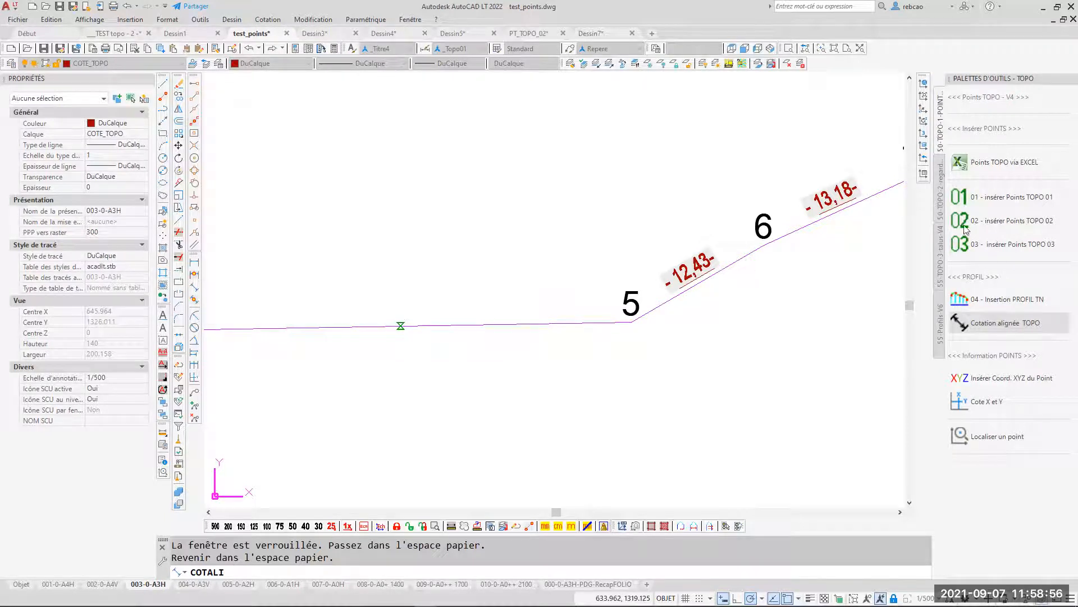
{"action": "left_click", "coordinate": [400, 326]}
{"action": "scroll", "coordinate": [510, 340], "scroll_direction": "down", "scroll_amount": 4}
{"action": "middle_click_drag", "start_coordinate": [669, 336], "coordinate": [591, 336]}
{"action": "scroll", "coordinate": [618, 293], "scroll_direction": "up", "scroll_amount": 4}
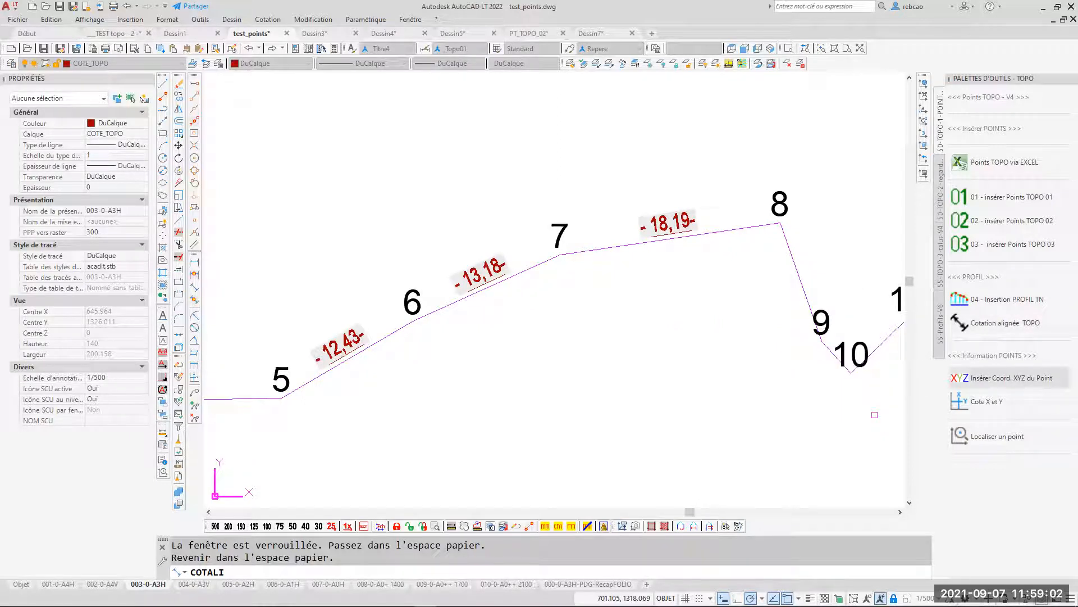
{"action": "left_click", "coordinate": [979, 377]}
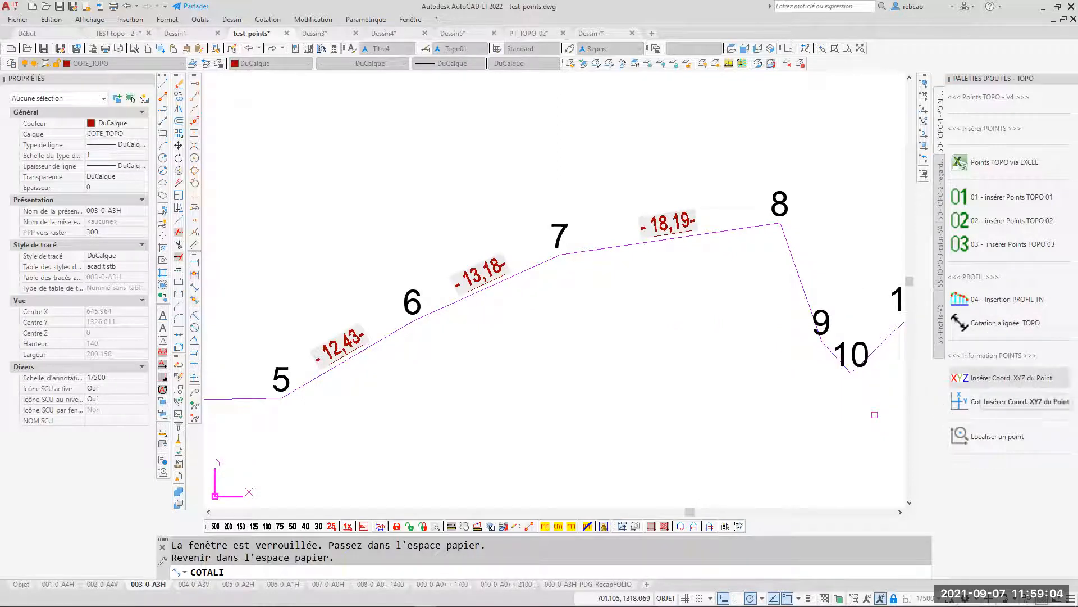
{"action": "middle_click_drag", "start_coordinate": [693, 236], "coordinate": [442, 260]}
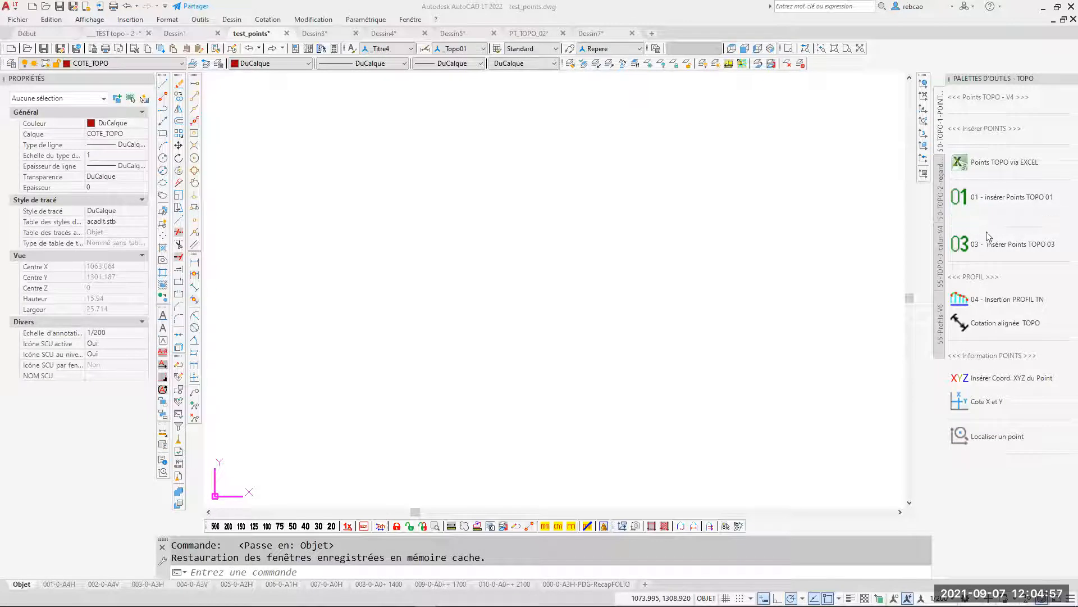
- Insert the TOPO 03 points pt1 to pt5 in model space and fit the 003-0-A3H layout sheet in view
{"action": "left_click", "coordinate": [964, 245]}
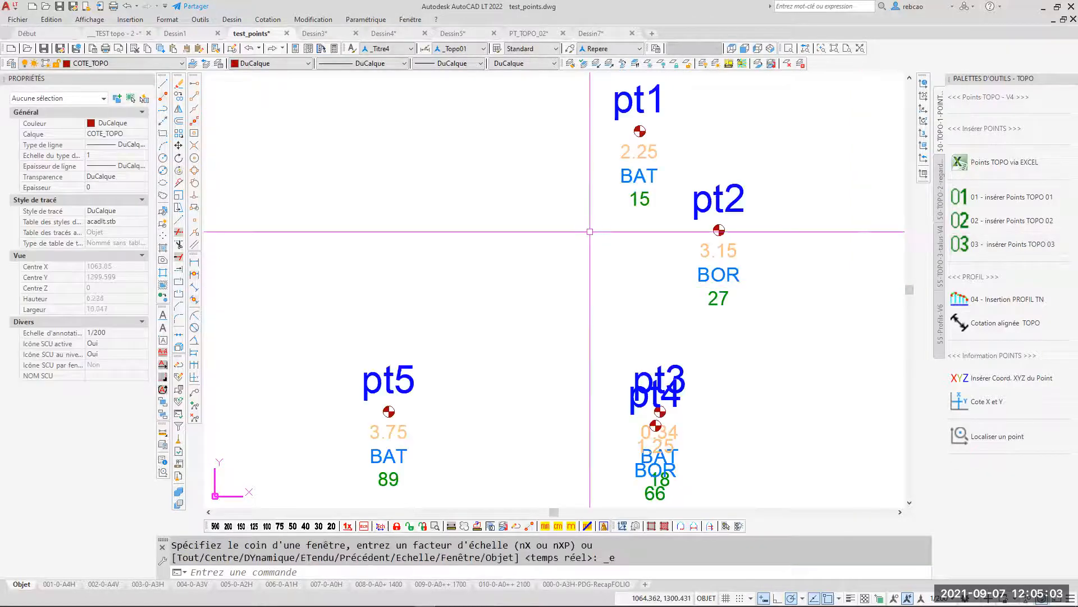
{"action": "left_click", "coordinate": [147, 584]}
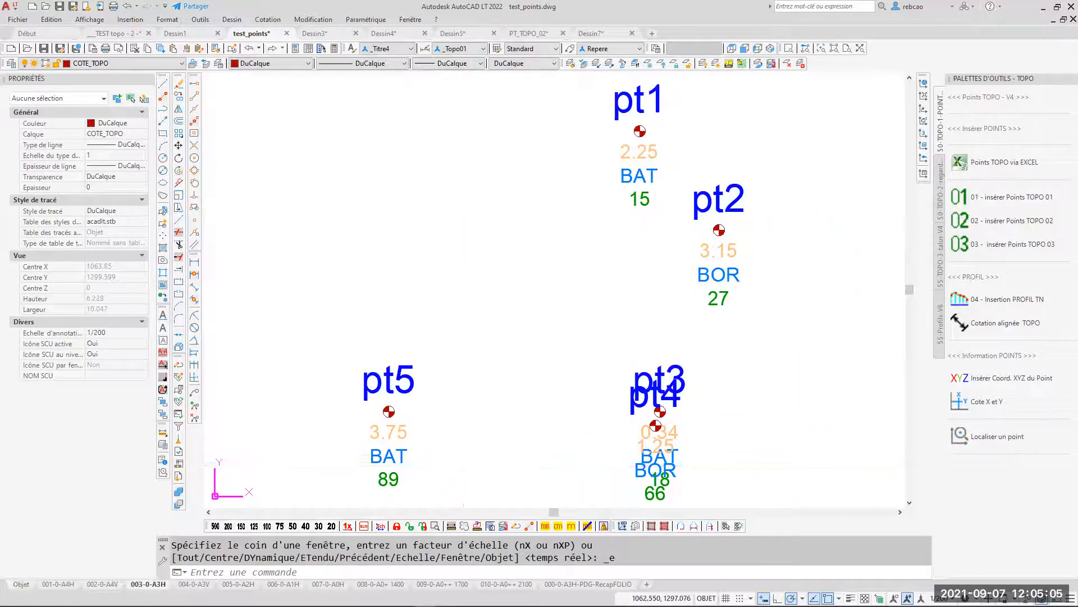
{"action": "middle_click", "coordinate": [556, 308]}
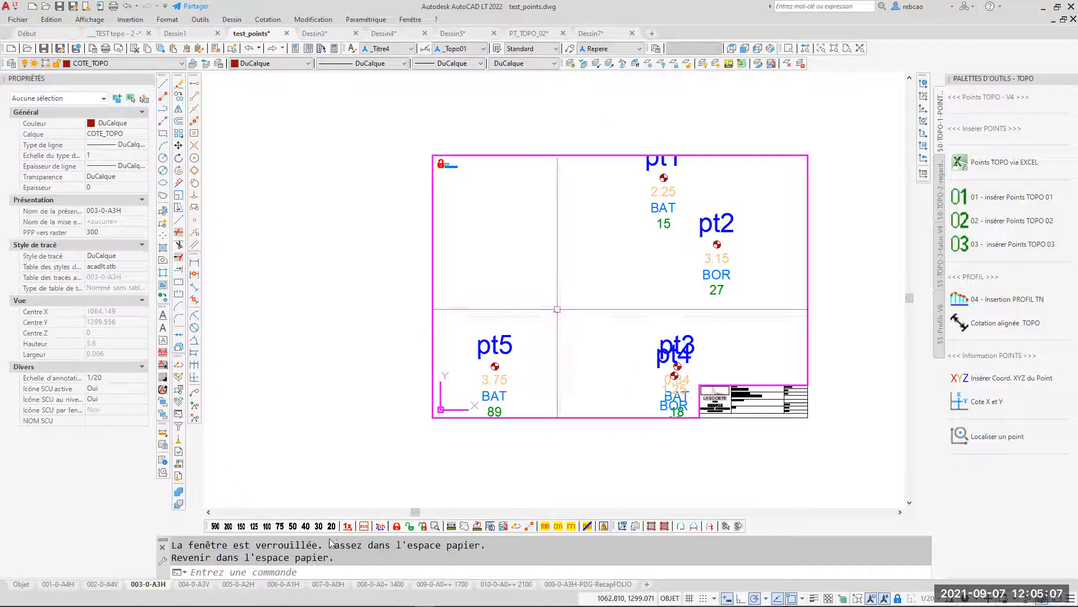
{"action": "middle_click", "coordinate": [583, 258]}
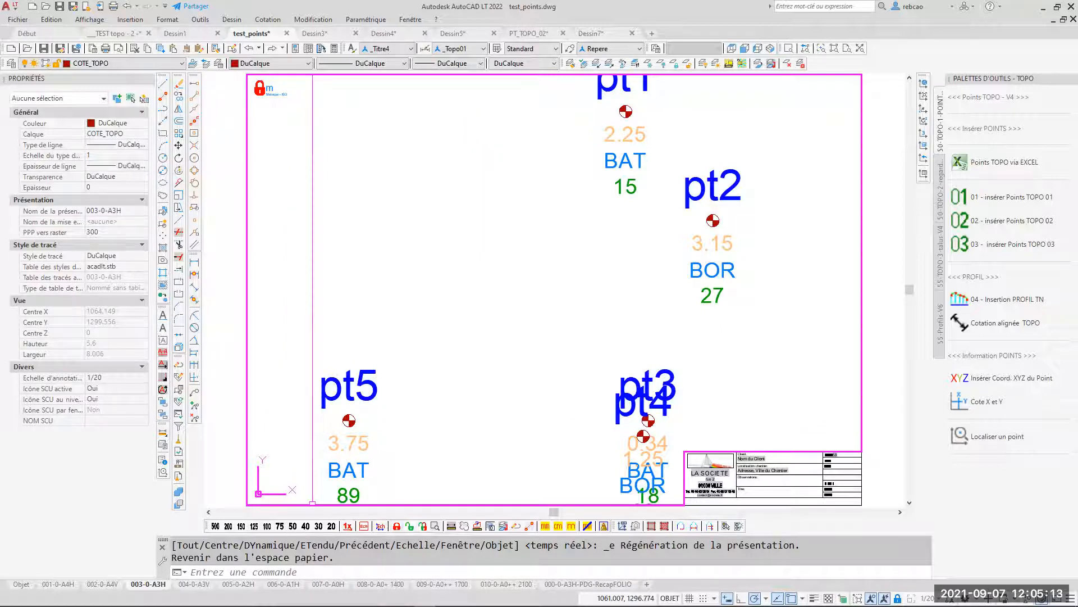
- Hide annotative objects that lack the current scale, then unlock the 003-0-A3H viewport, reframe the topo points and lock it again
{"action": "left_click", "coordinate": [871, 598]}
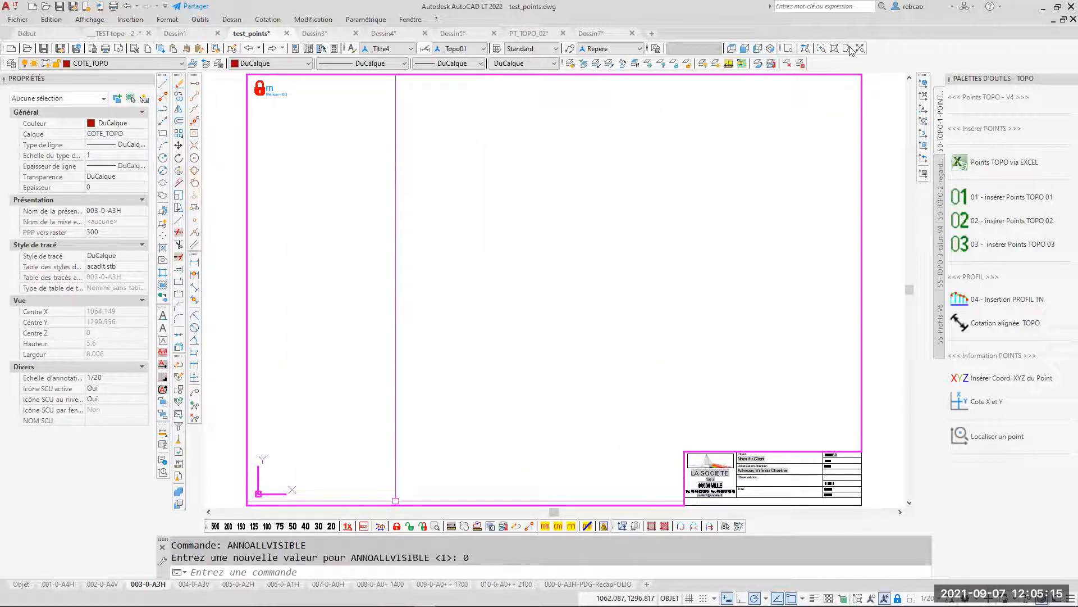
{"action": "left_click", "coordinate": [410, 526]}
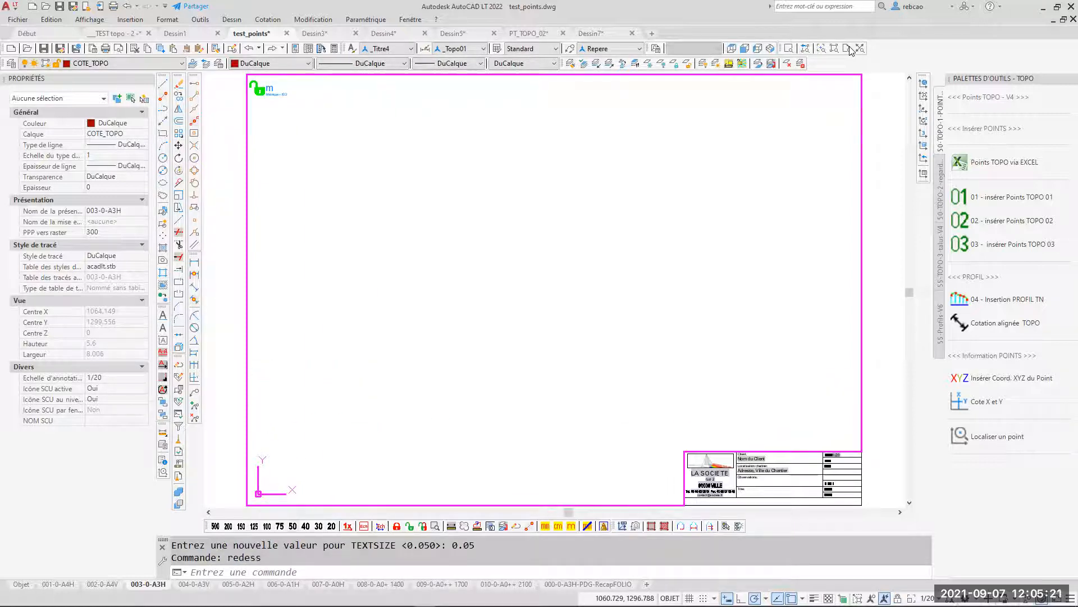
{"action": "left_click", "coordinate": [850, 49]}
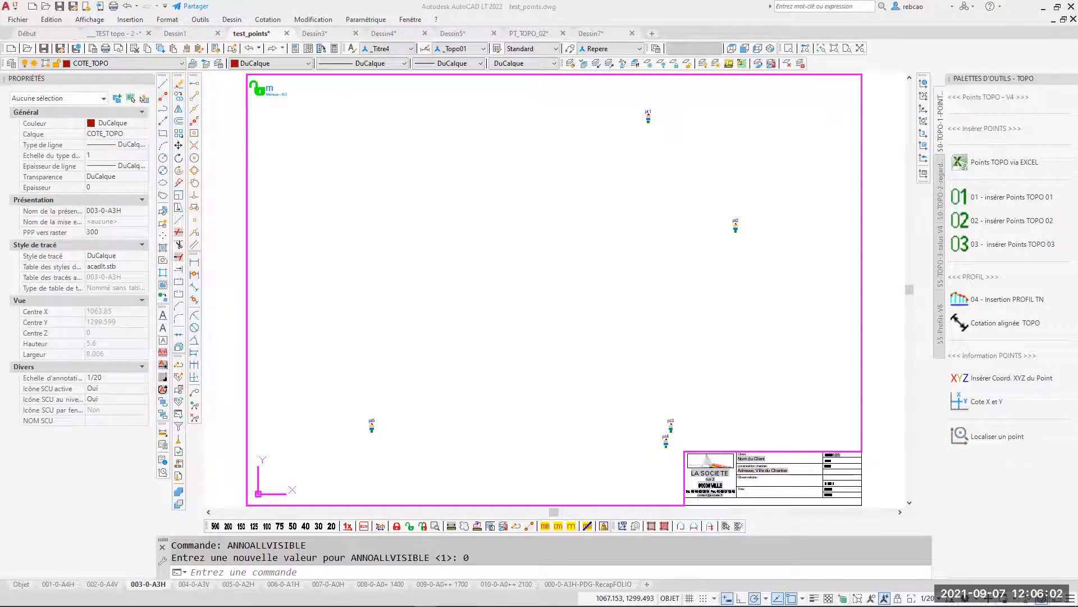
{"action": "left_click", "coordinate": [397, 525]}
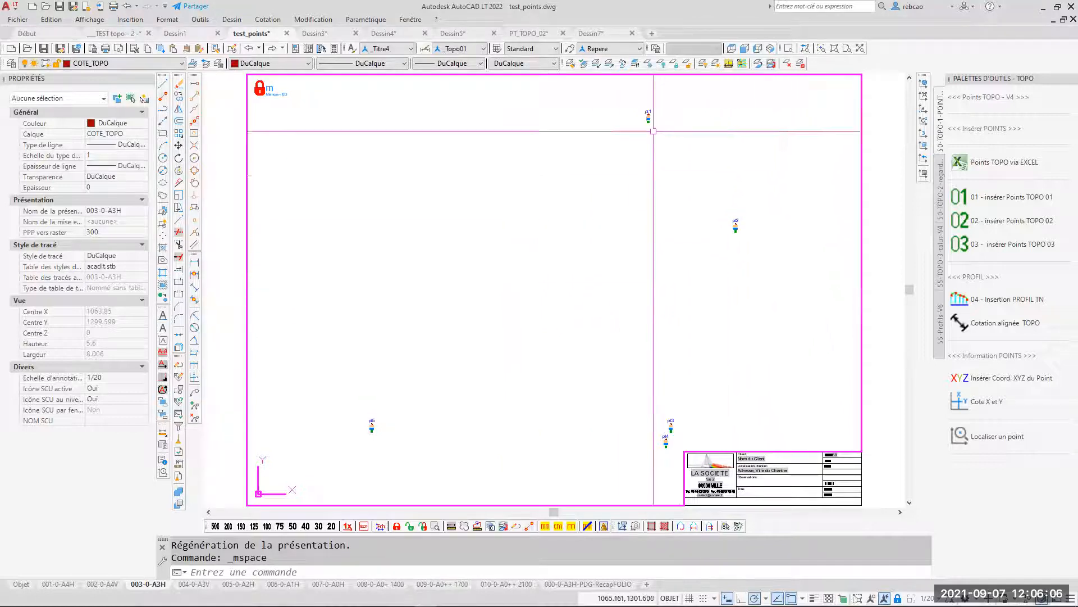
- Freeze the point_topo_TYPE and point_topo_CODE layers in the viewport by picking the BAT and 15 texts of pt1
{"action": "scroll", "coordinate": [650, 127], "scroll_direction": "up", "scroll_amount": 5}
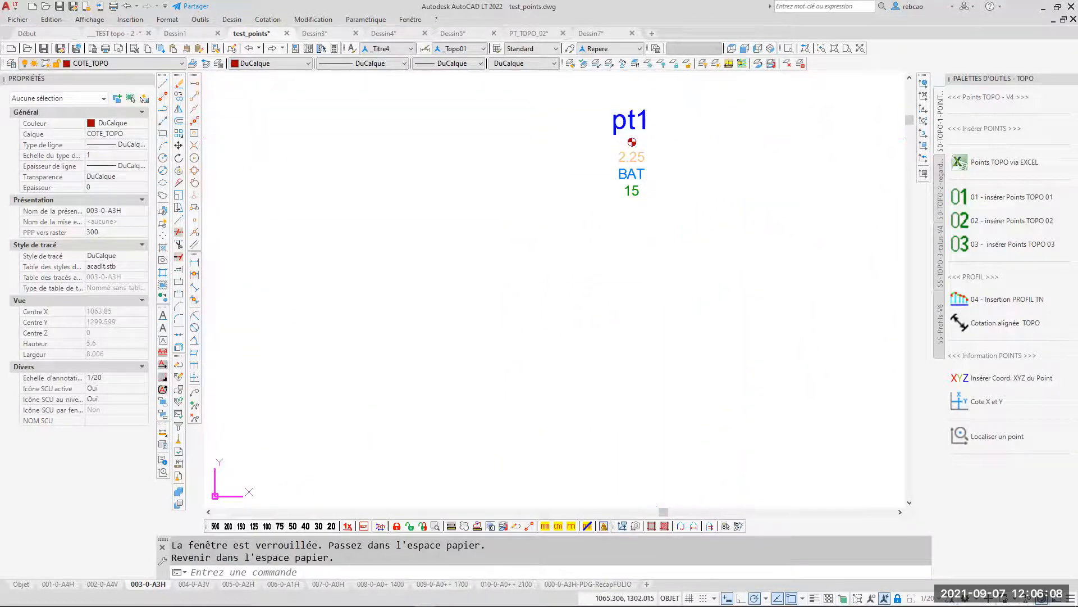
{"action": "left_click", "coordinate": [648, 63]}
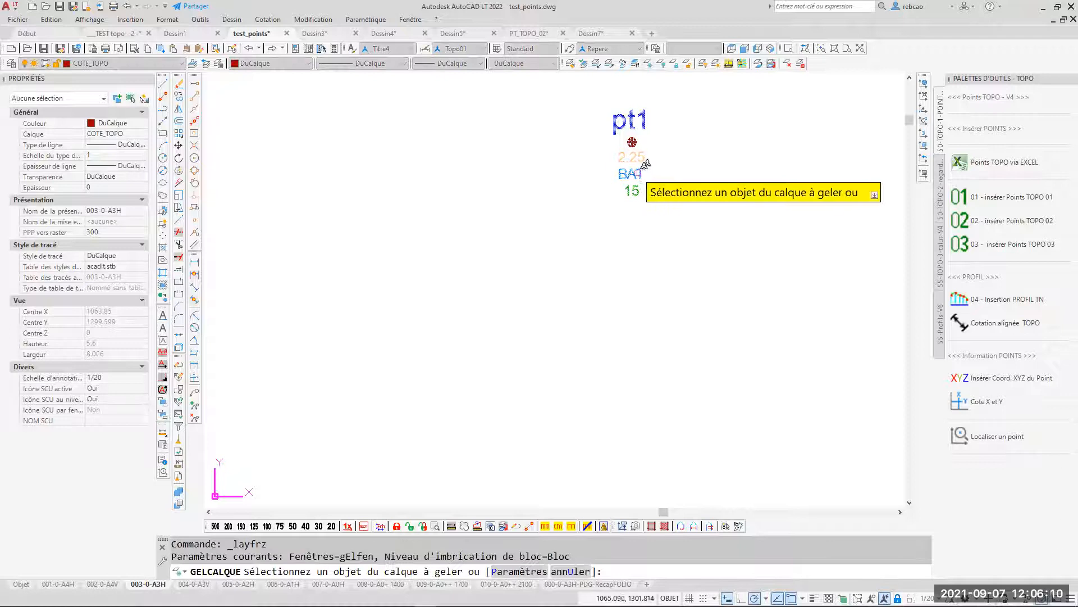
{"action": "scroll", "coordinate": [632, 156], "scroll_direction": "up", "scroll_amount": 4}
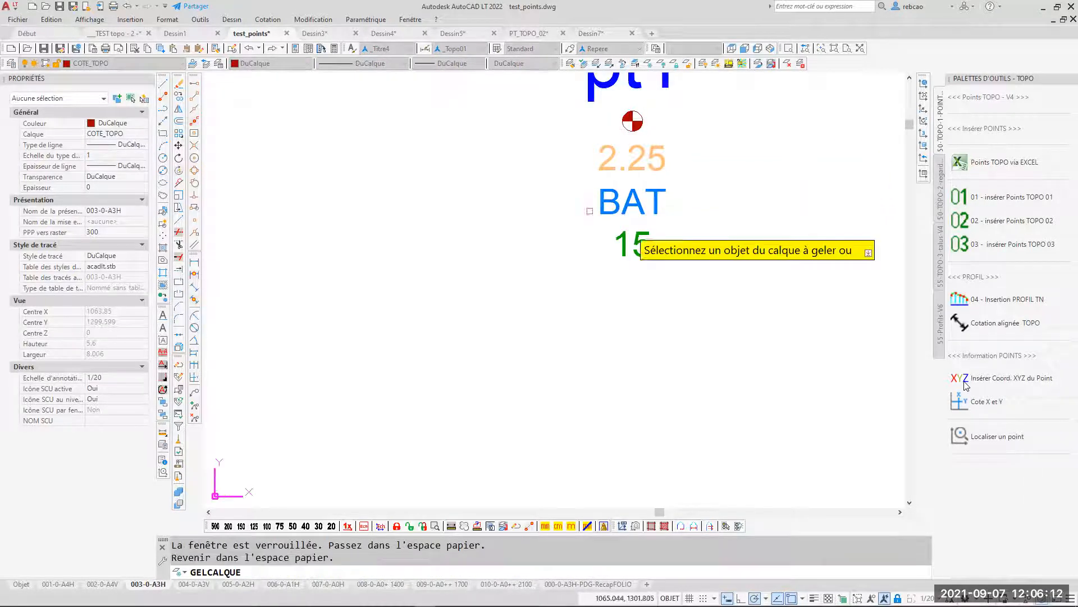
{"action": "left_click", "coordinate": [663, 205]}
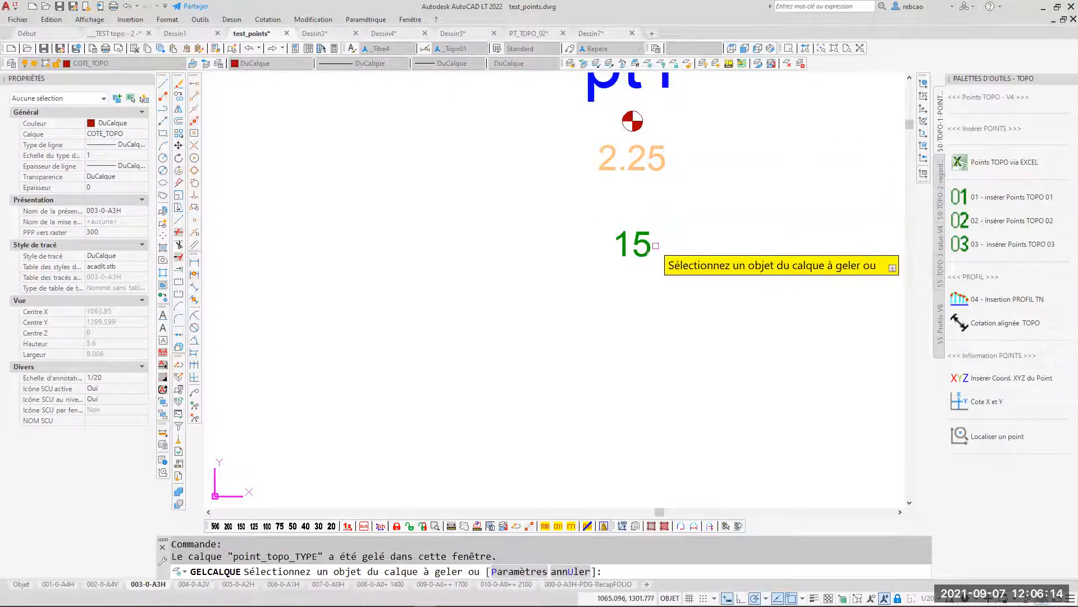
{"action": "left_click", "coordinate": [649, 245]}
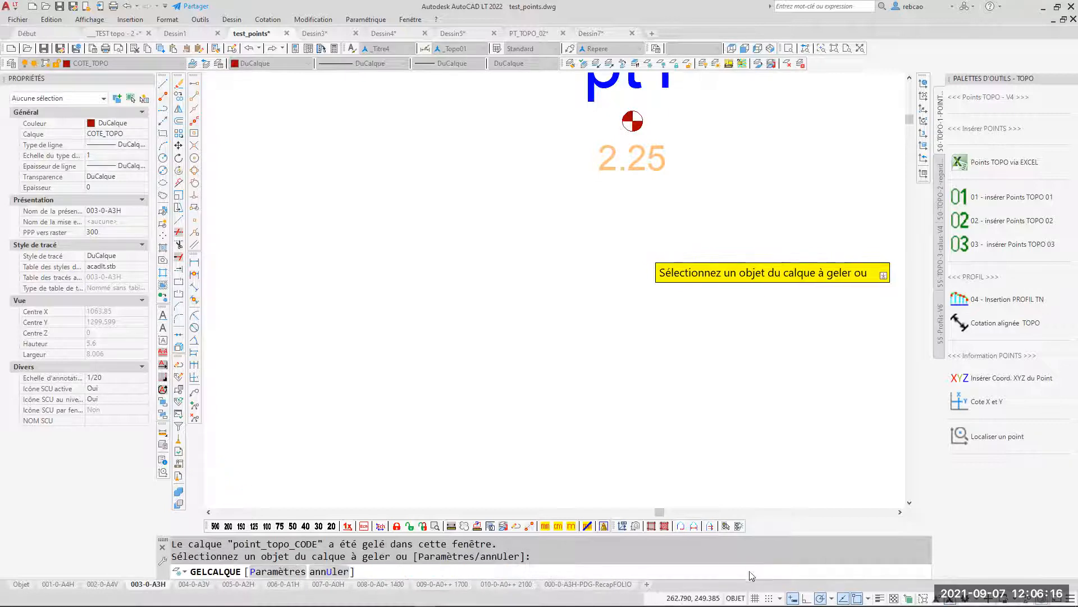
{"action": "scroll", "coordinate": [645, 258], "scroll_direction": "down", "scroll_amount": 4}
{"action": "key", "text": "Escape"}
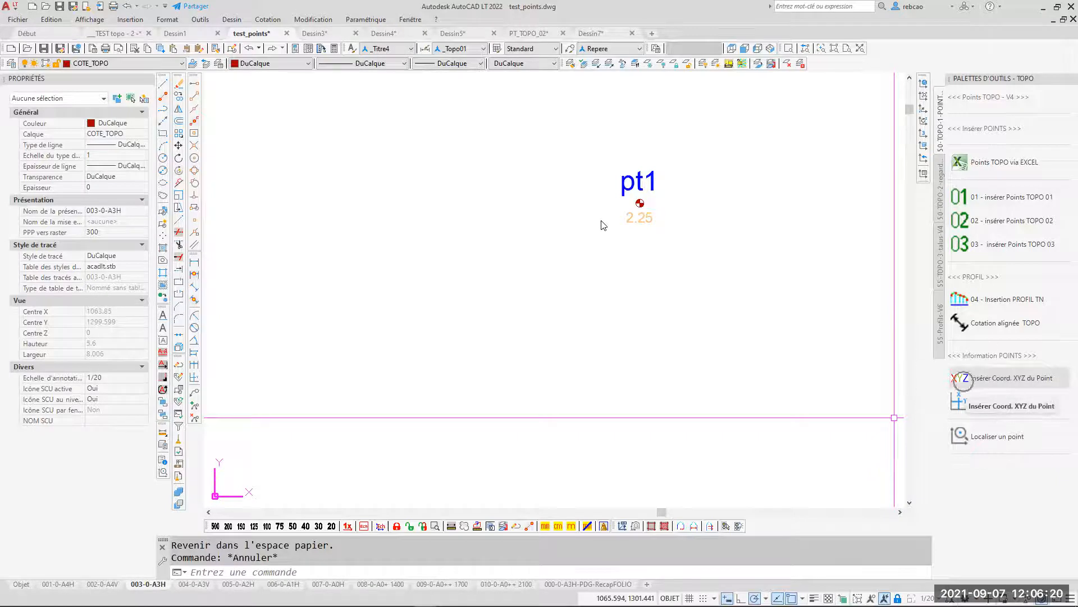
- Insert an XYZ coordinate label on point pt1, snapping to the node at its centre
{"action": "left_click", "coordinate": [963, 380]}
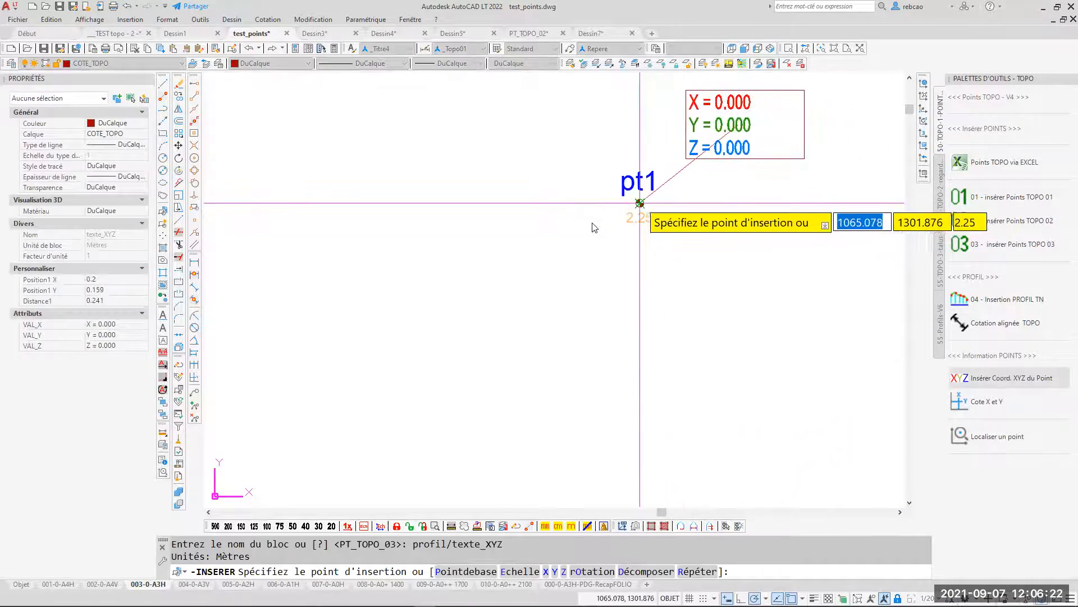
{"action": "middle_click_drag", "start_coordinate": [645, 205], "coordinate": [491, 202]}
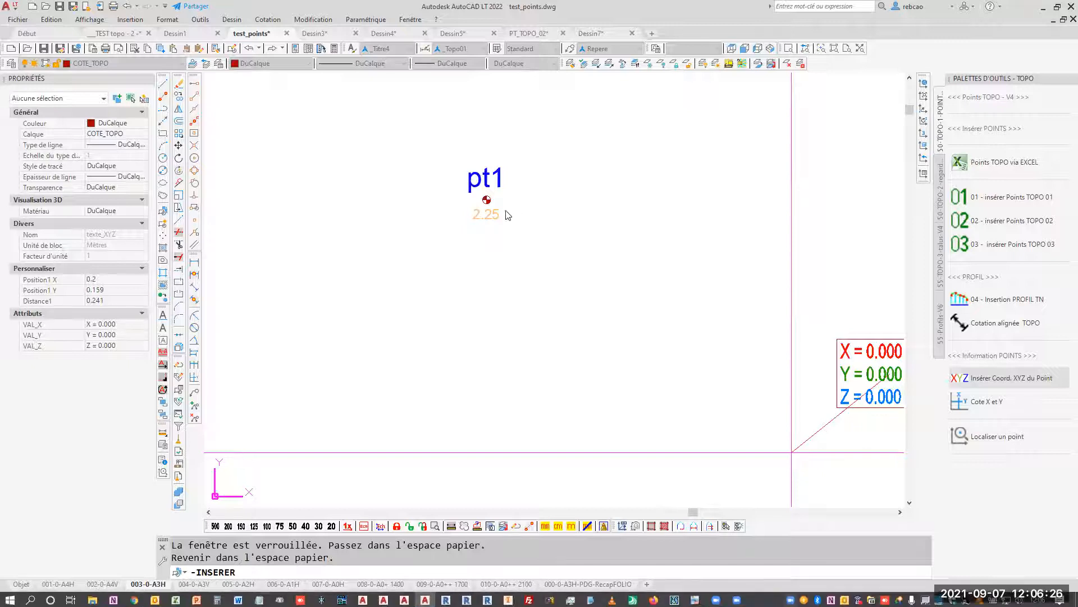
{"action": "left_click", "coordinate": [803, 599]}
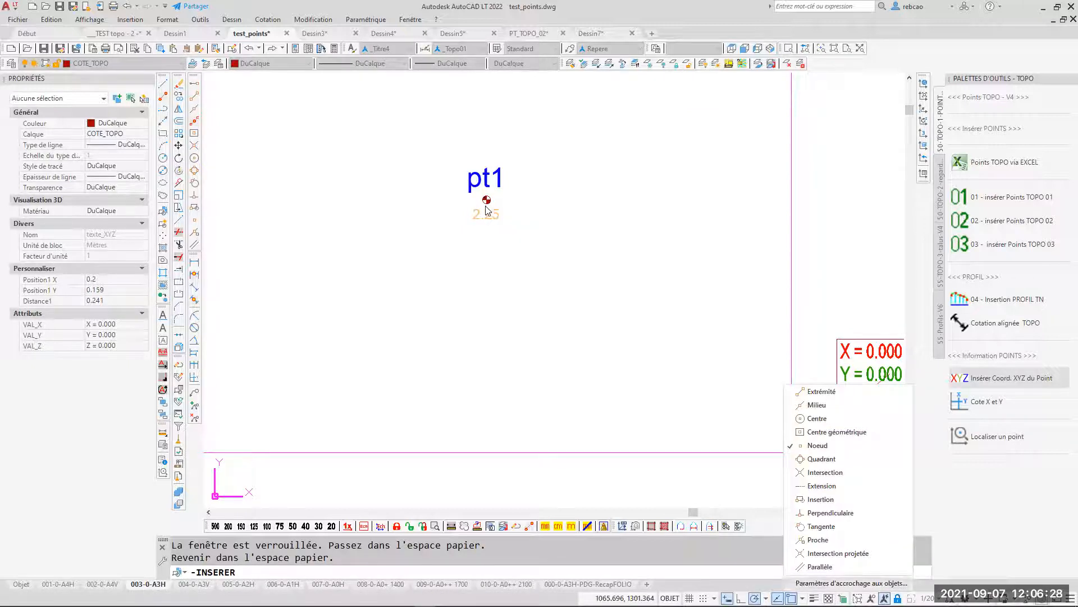
{"action": "left_click", "coordinate": [826, 583]}
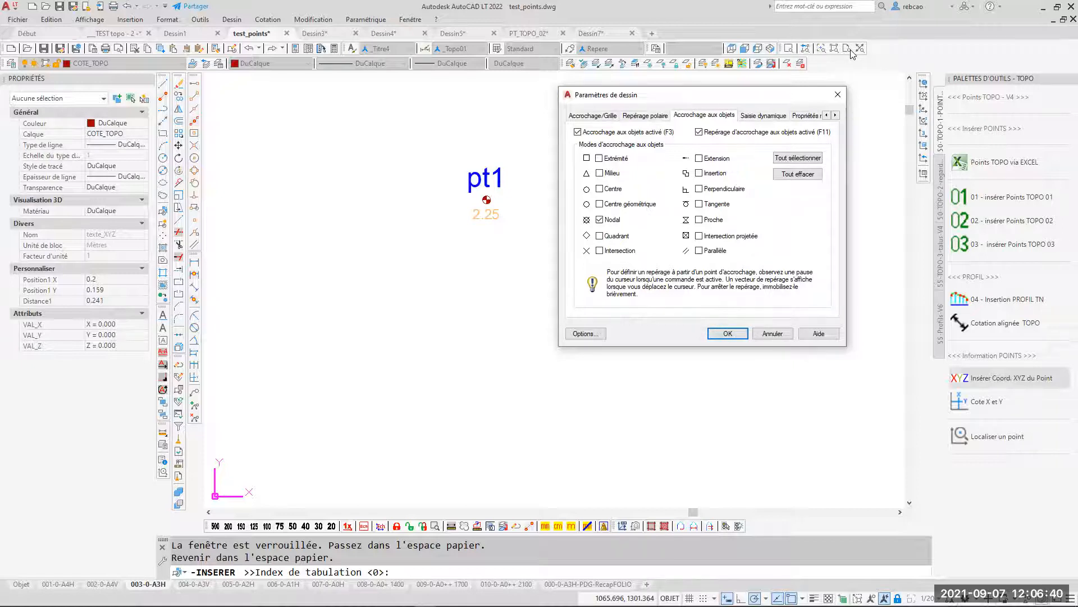
{"action": "key", "text": "Return"}
{"action": "scroll", "coordinate": [482, 200], "scroll_direction": "up", "scroll_amount": 6}
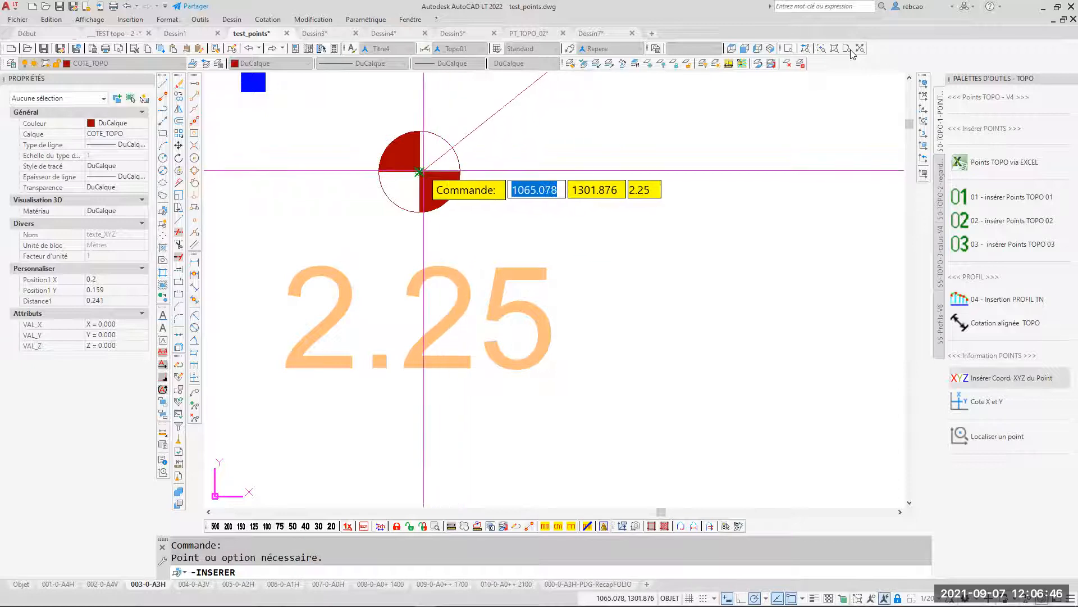
{"action": "left_click", "coordinate": [419, 172]}
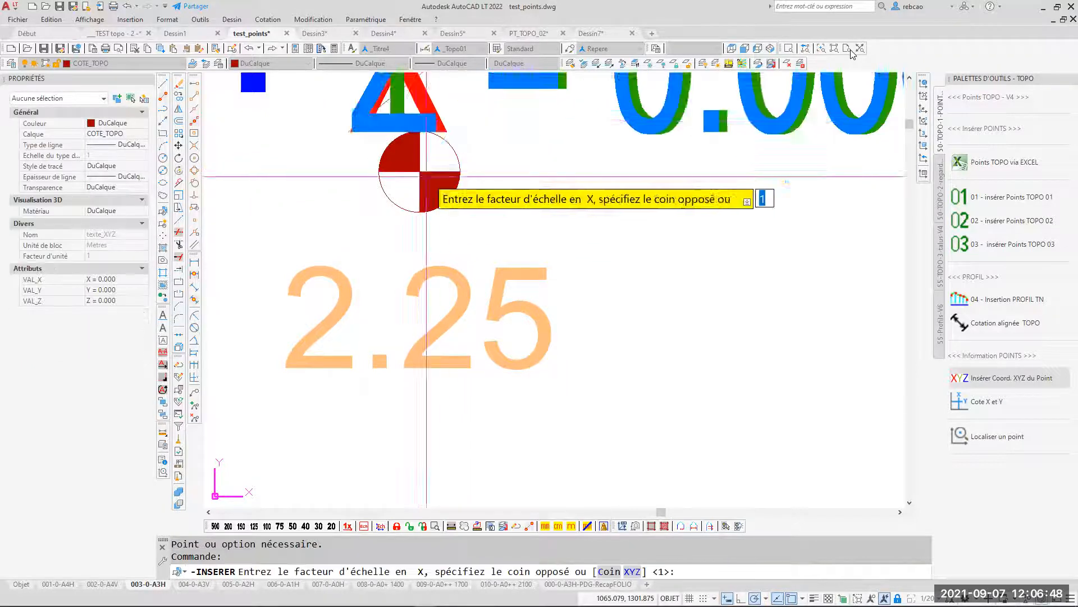
{"action": "scroll", "coordinate": [573, 218], "scroll_direction": "down", "scroll_amount": 6}
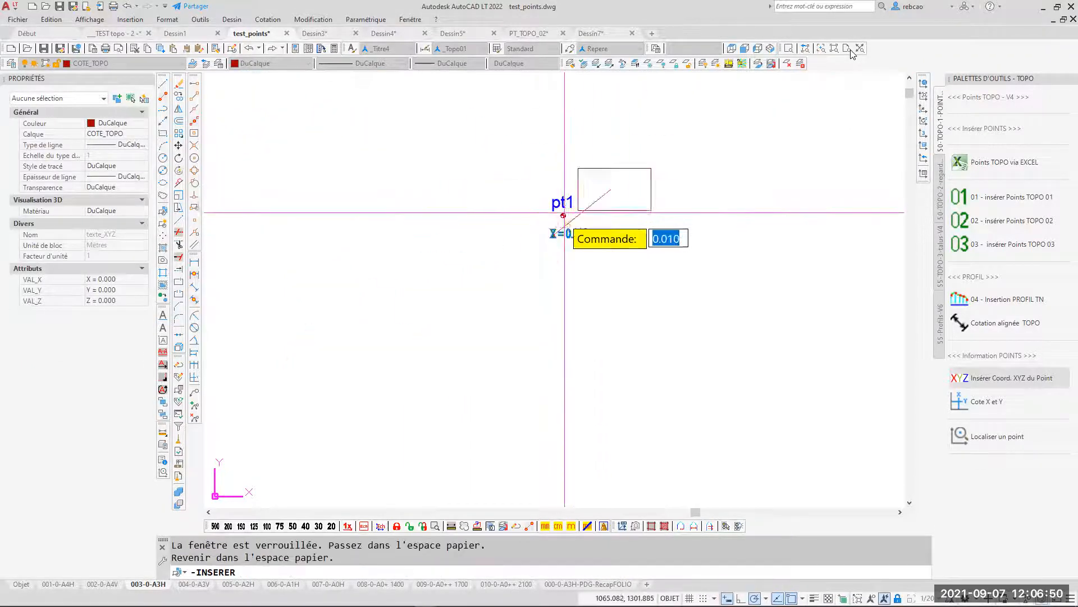
{"action": "key", "text": "Escape"}
{"action": "key", "text": "Escape"}
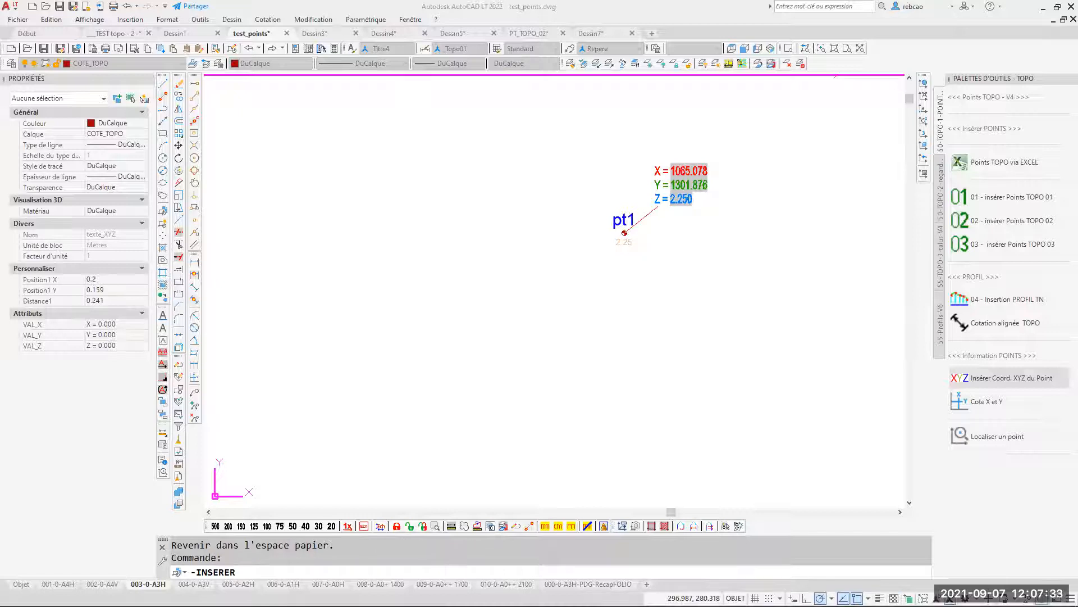
- Insert another XYZ coordinate label at the node of point pt2 and end the insertion
{"action": "scroll", "coordinate": [672, 184], "scroll_direction": "up", "scroll_amount": 2}
{"action": "scroll", "coordinate": [682, 298], "scroll_direction": "down", "scroll_amount": 2}
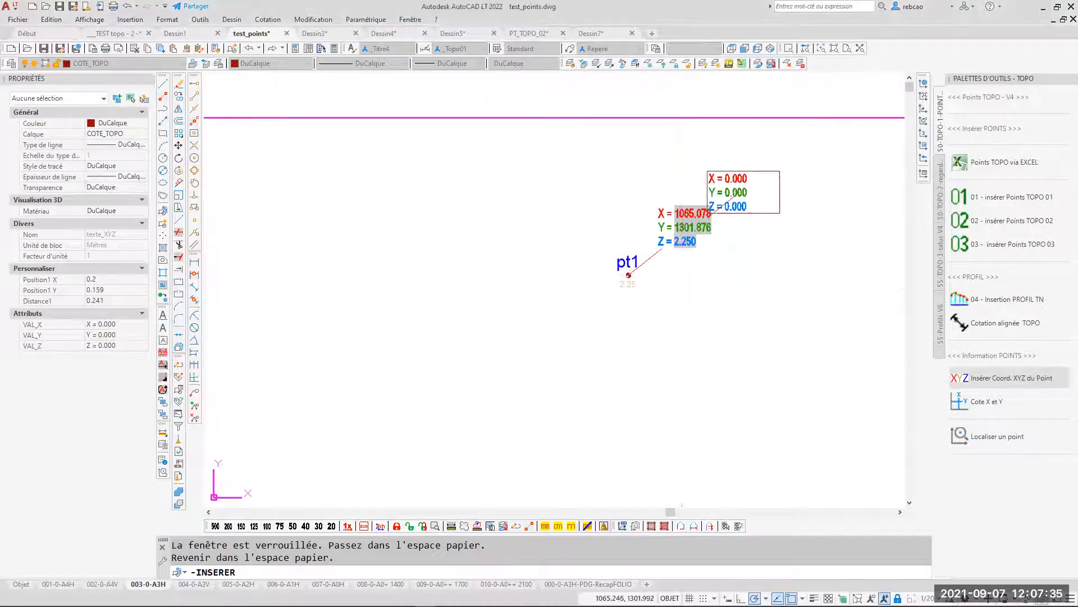
{"action": "scroll", "coordinate": [696, 423], "scroll_direction": "down", "scroll_amount": 2}
{"action": "middle_click_drag", "start_coordinate": [696, 420], "coordinate": [651, 134]}
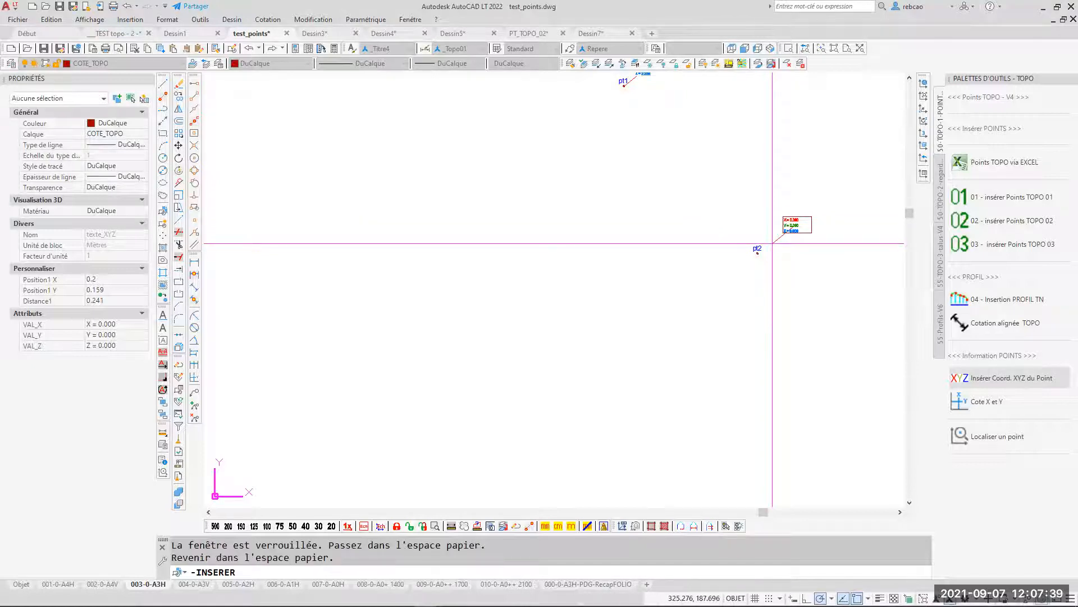
{"action": "scroll", "coordinate": [758, 250], "scroll_direction": "up", "scroll_amount": 3}
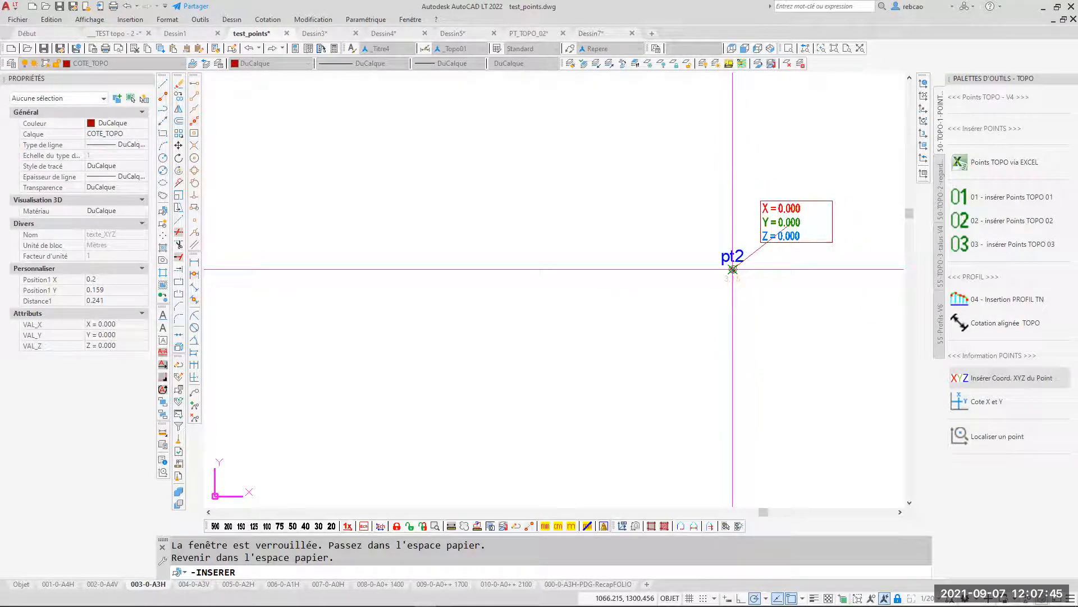
{"action": "left_click", "coordinate": [733, 270]}
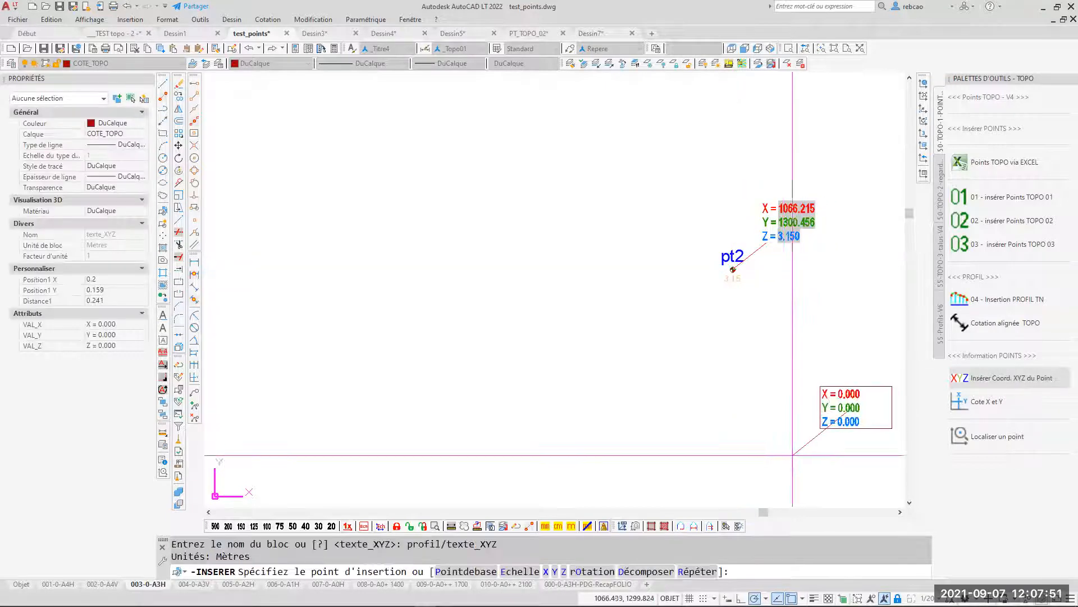
{"action": "key", "text": "Escape"}
- Add X and Y ordinate dimensions to point pt2 in the viewport
{"action": "middle_click_drag", "start_coordinate": [782, 357], "coordinate": [722, 503]}
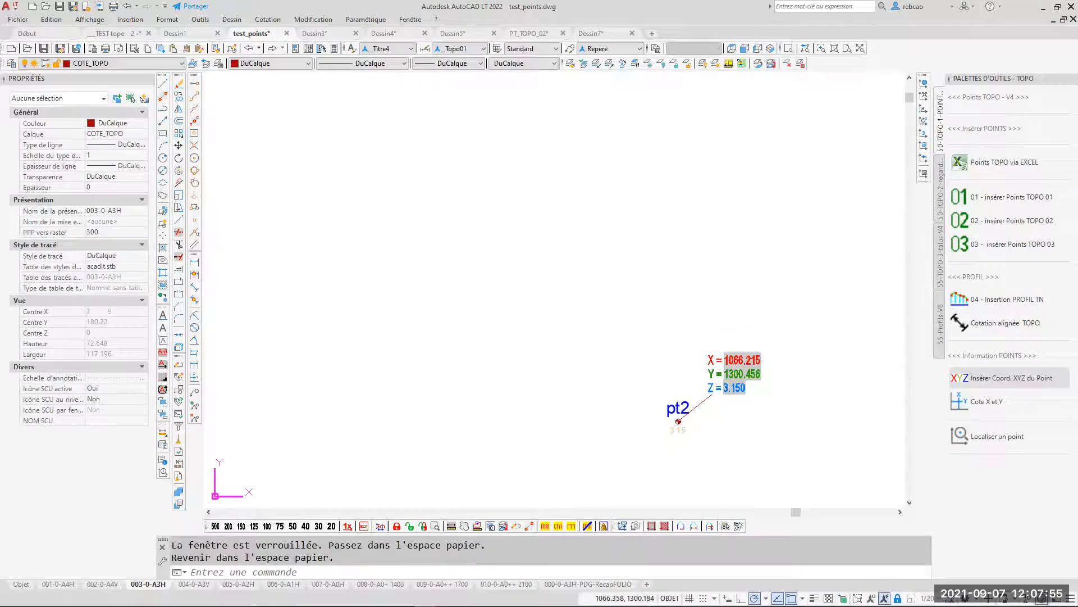
{"action": "scroll", "coordinate": [756, 425], "scroll_direction": "down", "scroll_amount": 1}
{"action": "left_click", "coordinate": [959, 401]}
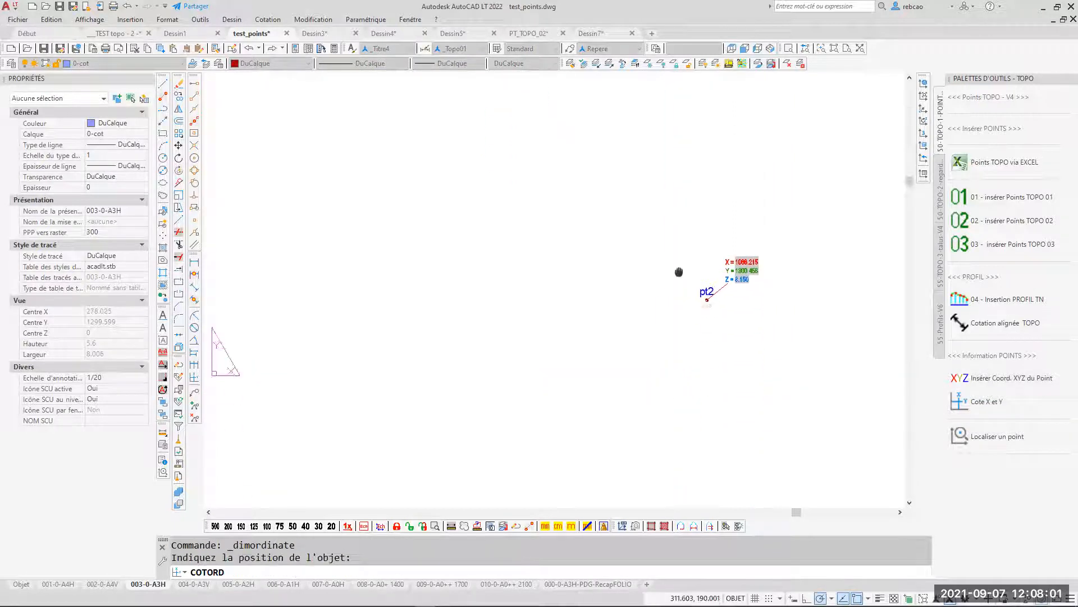
{"action": "scroll", "coordinate": [684, 280], "scroll_direction": "up", "scroll_amount": 5}
{"action": "left_click", "coordinate": [663, 285]}
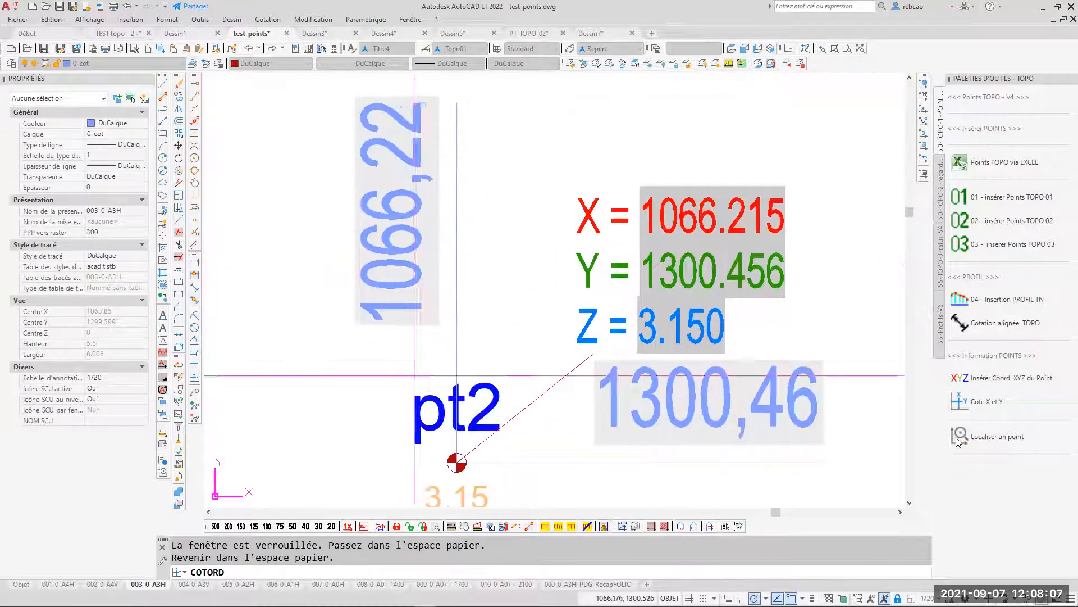
{"action": "mouse_move", "coordinate": [462, 313]}
{"action": "middle_mouse_down"}
{"action": "mouse_move", "coordinate": [450, 343]}
{"action": "mouse_move", "coordinate": [439, 326]}
{"action": "middle_mouse_up"}
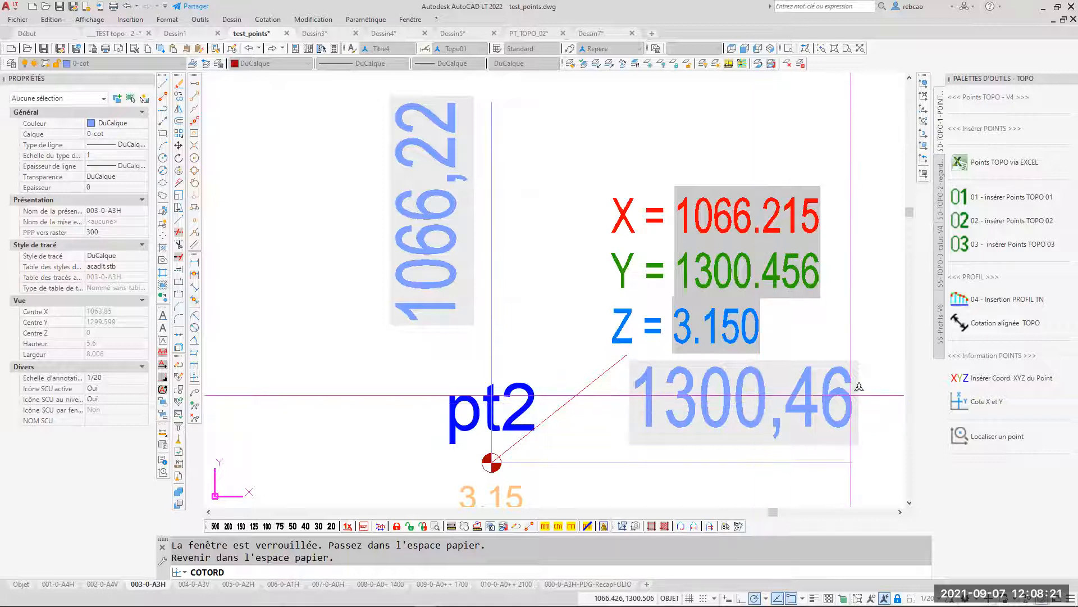
- Query the coordinates of point pt2 with the point location command, then end the ordinate dimensioning
{"action": "left_click", "coordinate": [958, 434]}
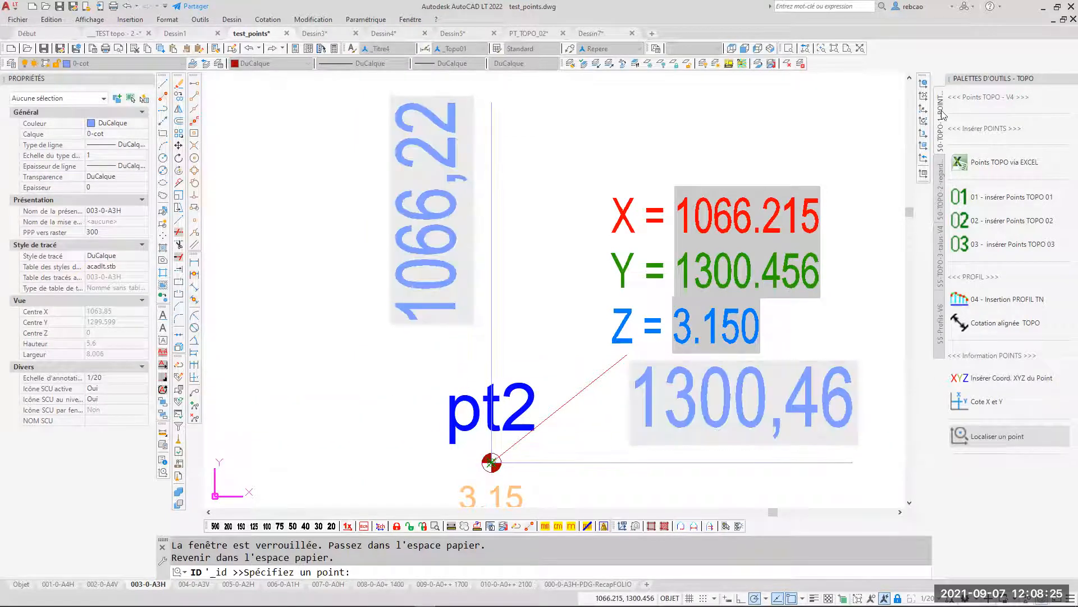
{"action": "left_click", "coordinate": [491, 462]}
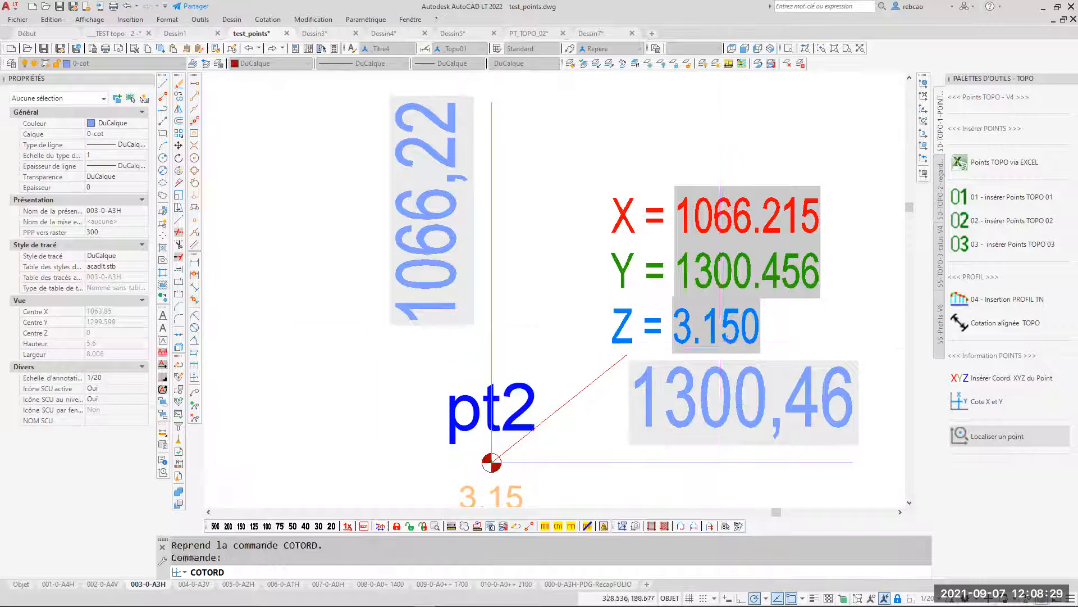
{"action": "scroll", "coordinate": [653, 212], "scroll_direction": "down", "scroll_amount": 2}
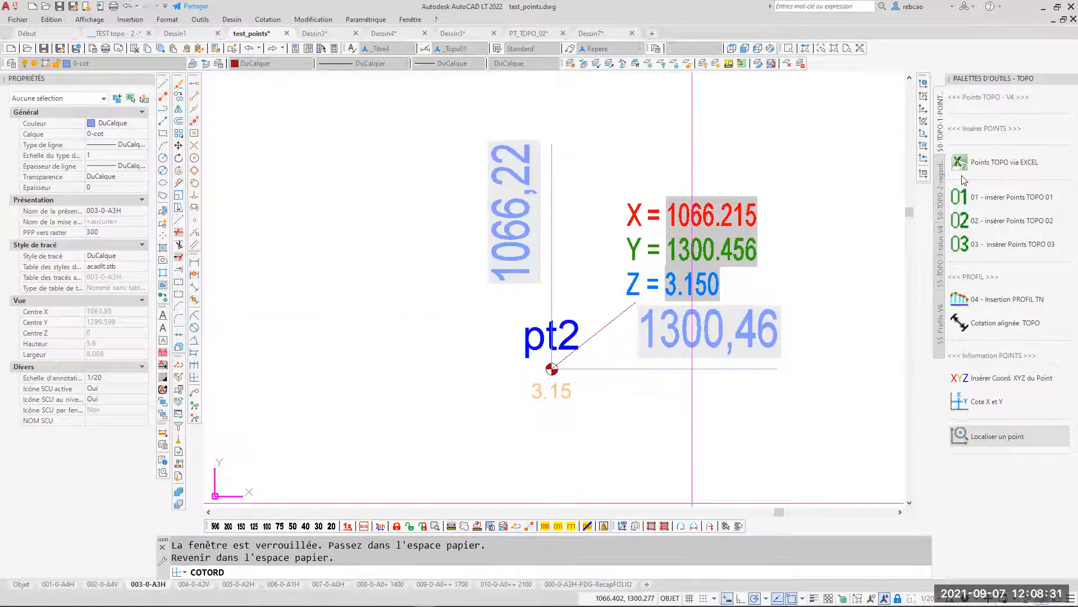
{"action": "left_click", "coordinate": [991, 437]}
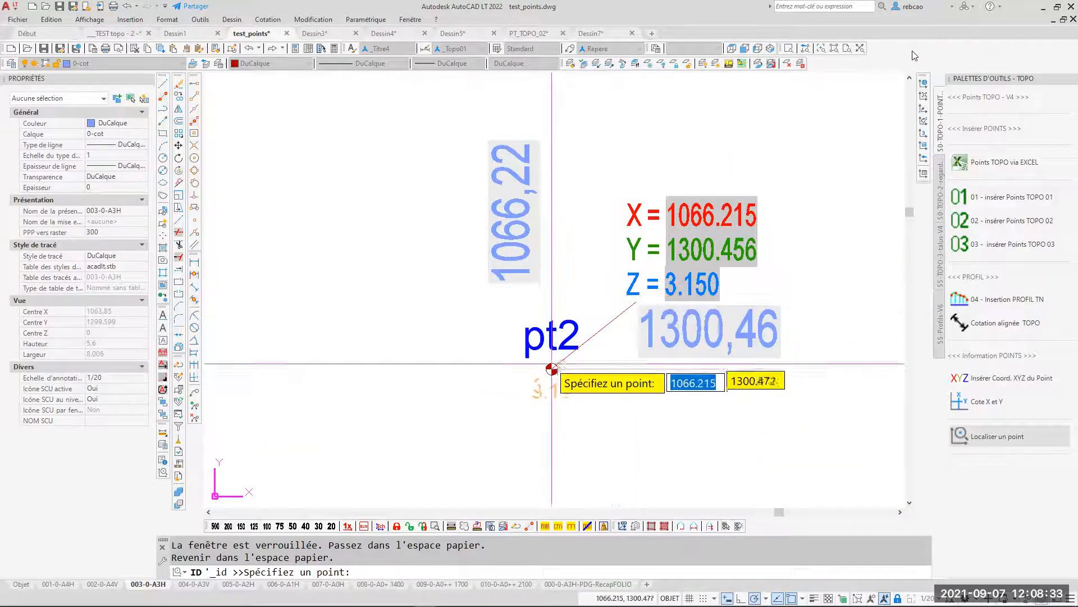
{"action": "left_click", "coordinate": [552, 369]}
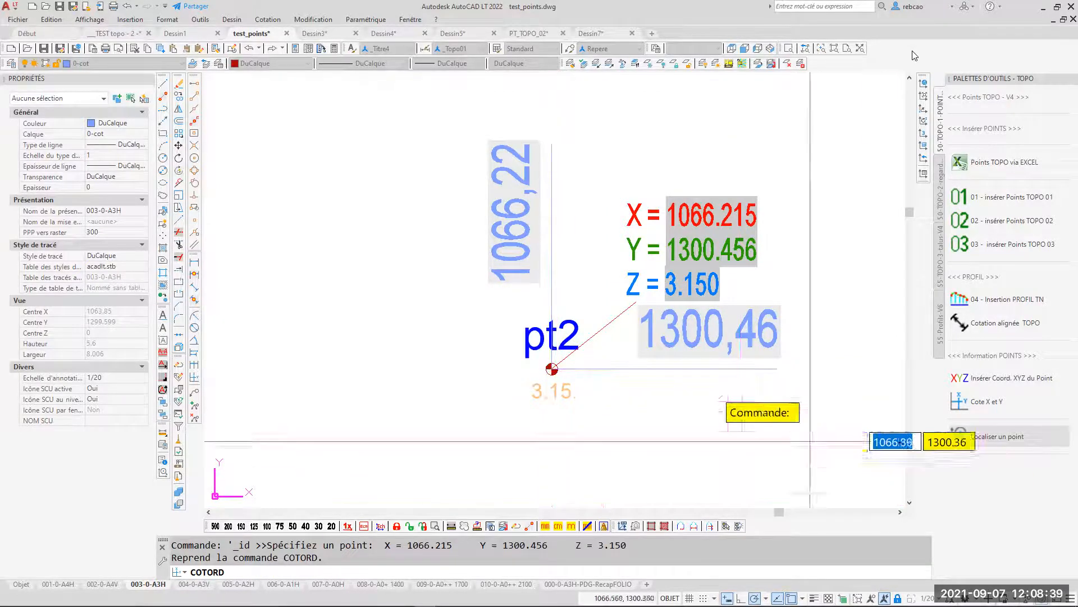
{"action": "key", "text": "Escape"}
{"action": "key", "text": "Escape"}
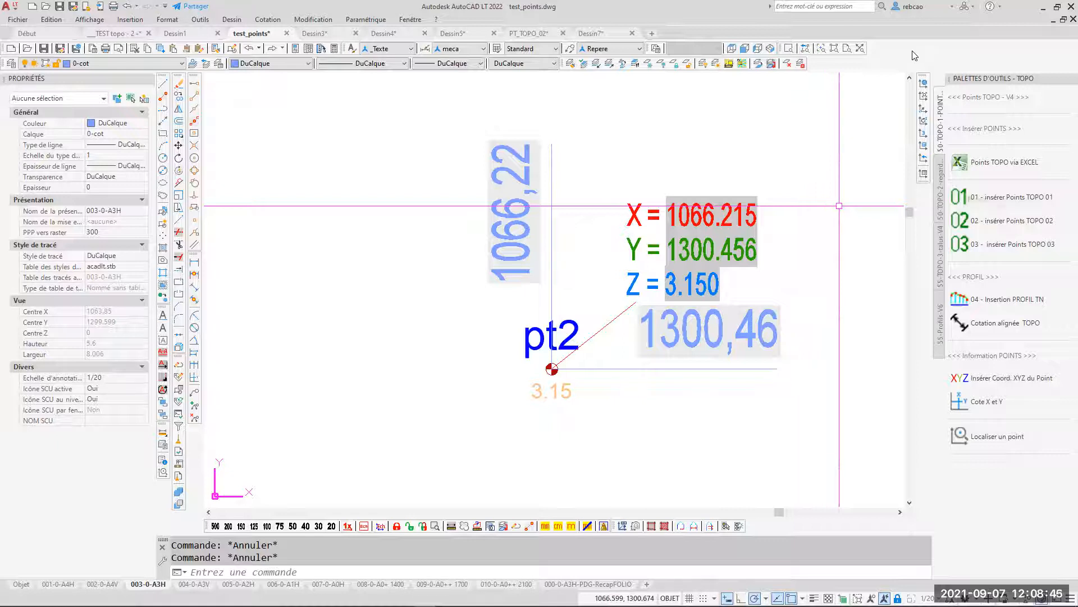
- Bring up the TOPO REGARDS tools for manhole points
{"action": "left_click", "coordinate": [940, 188]}
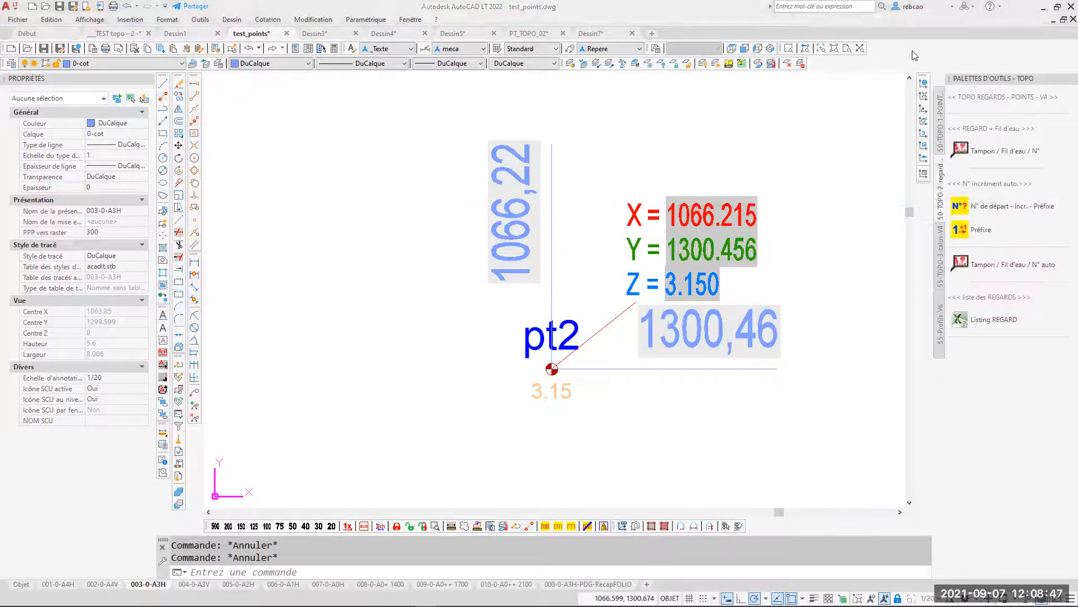